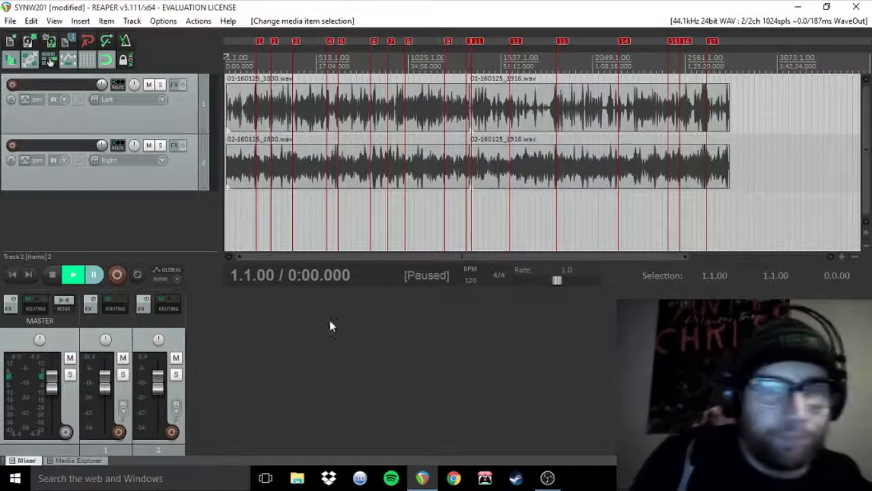
drag(689, 256, 650, 254)
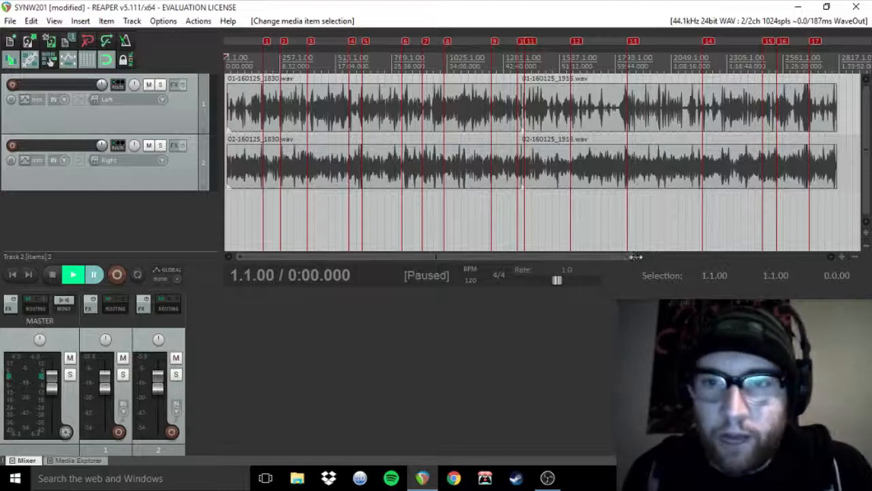
drag(633, 258, 687, 259)
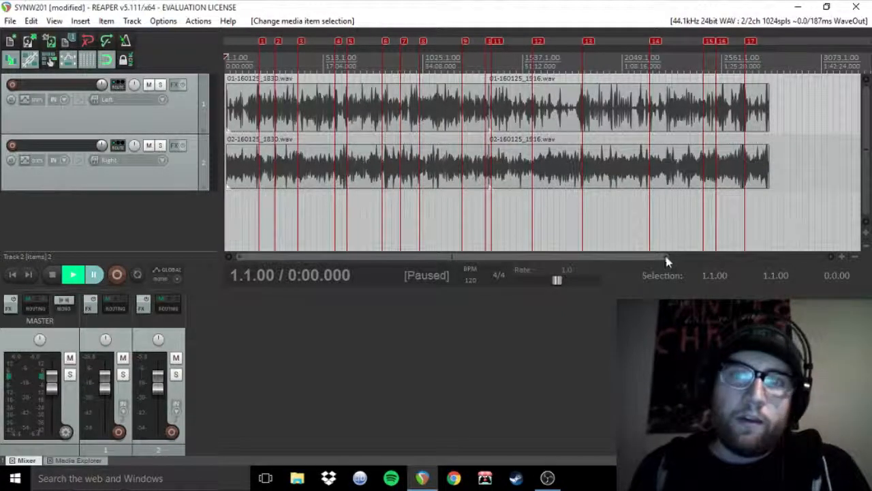
drag(667, 258, 639, 258)
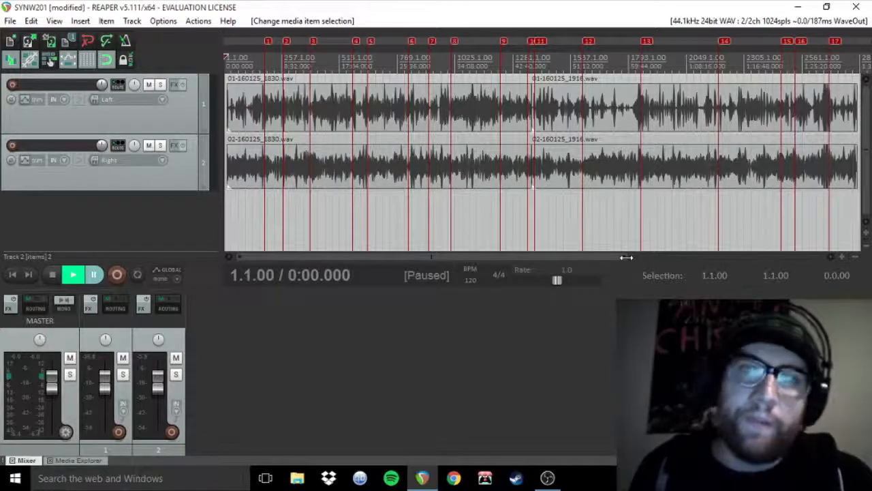
drag(626, 258, 651, 269)
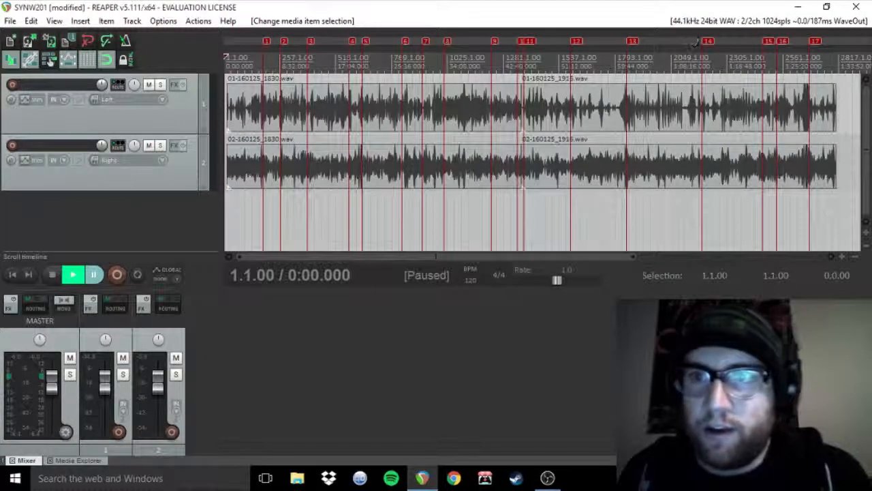
Step: Add ReaComp to track 2 and load its stock - Modern Vocal preset
drag(638, 256, 285, 256)
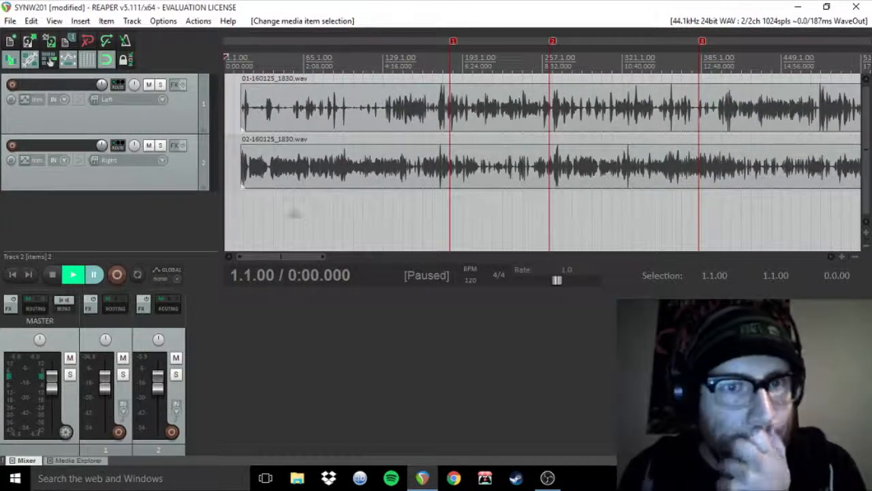
scroll(253, 176, up, 3)
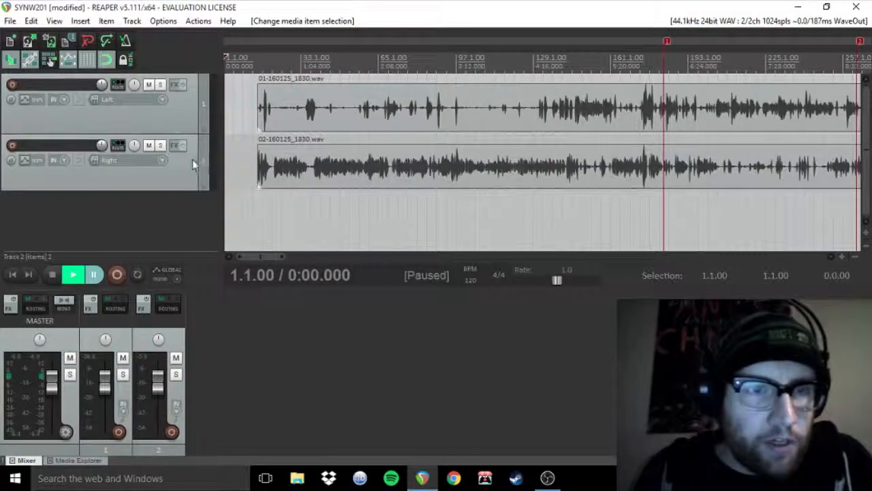
click(176, 147)
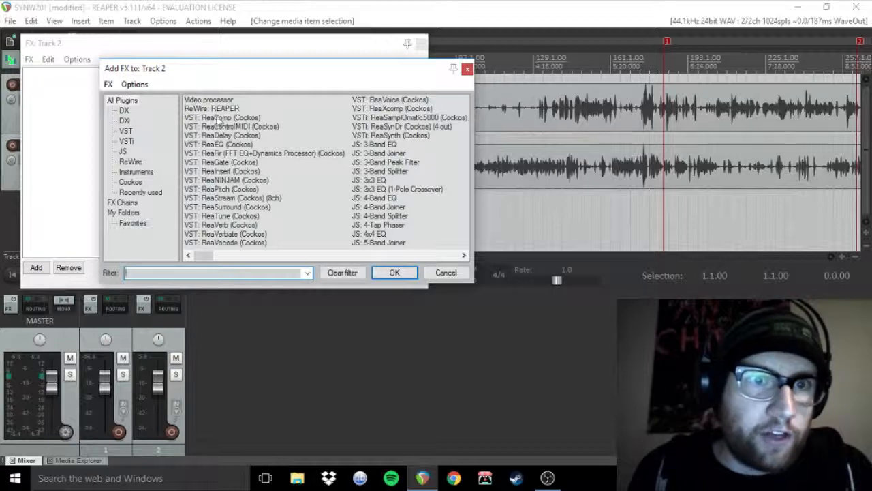
click(219, 119)
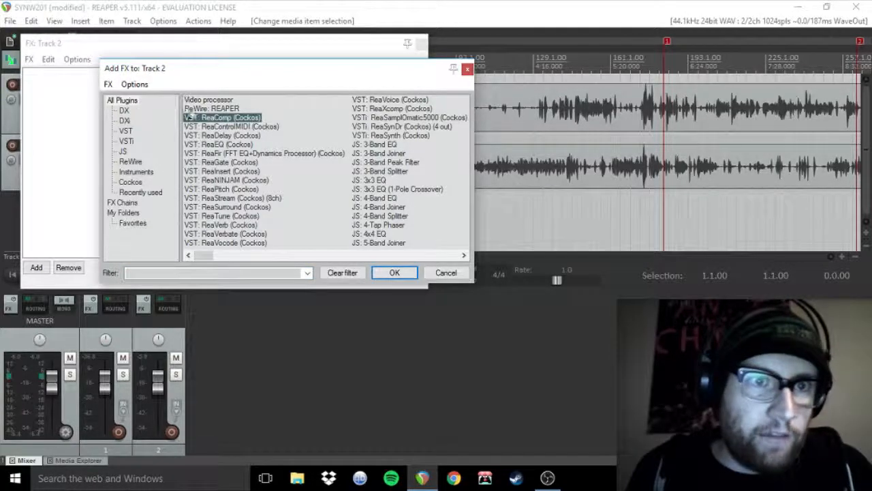
double_click(212, 119)
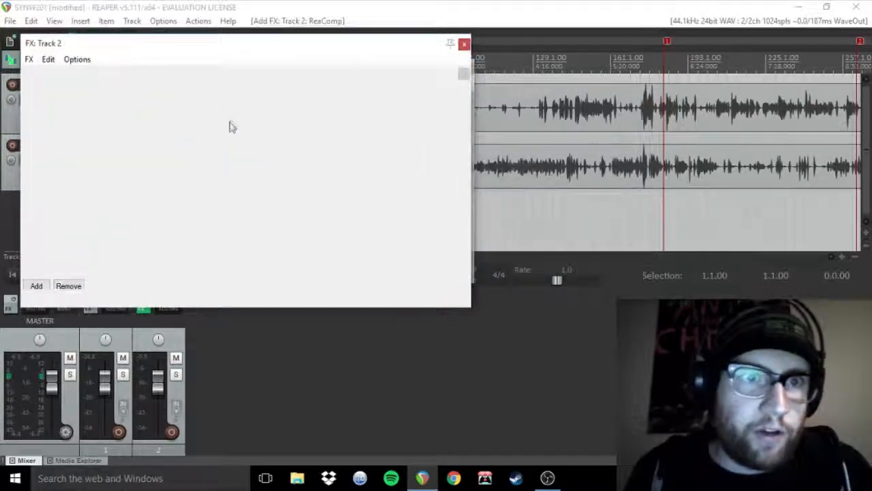
click(228, 90)
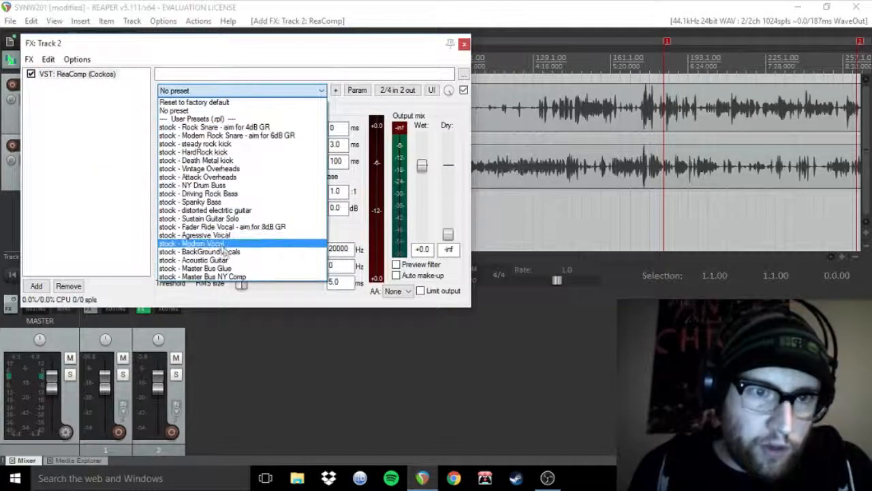
click(219, 244)
click(465, 45)
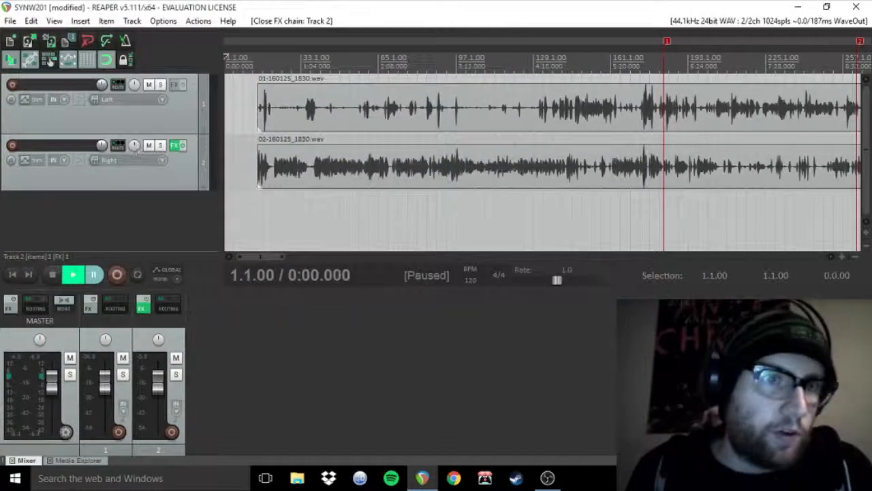
Step: Add ReaComp with the stock - Modern Vocal preset to track 1 as well
click(175, 85)
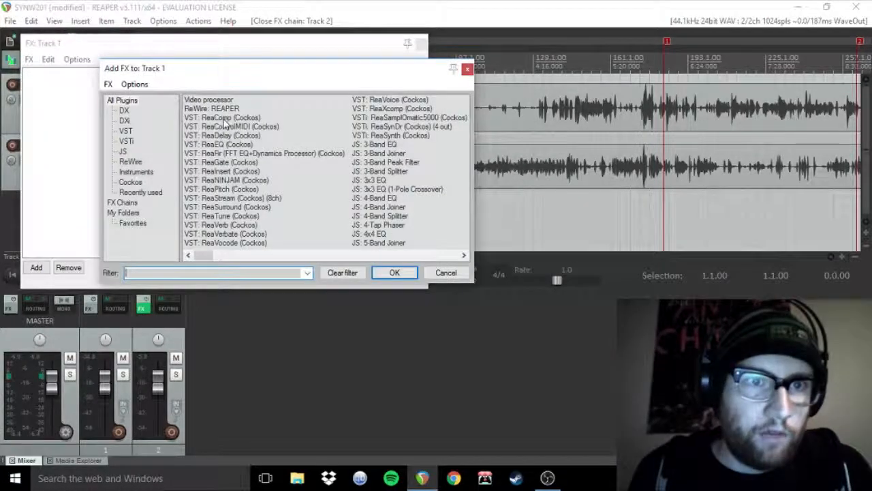
double_click(225, 119)
click(204, 90)
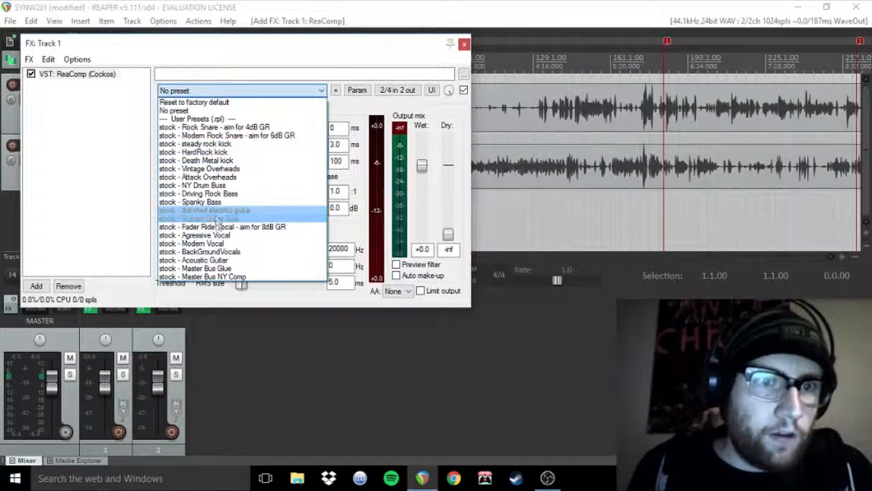
click(220, 243)
click(464, 45)
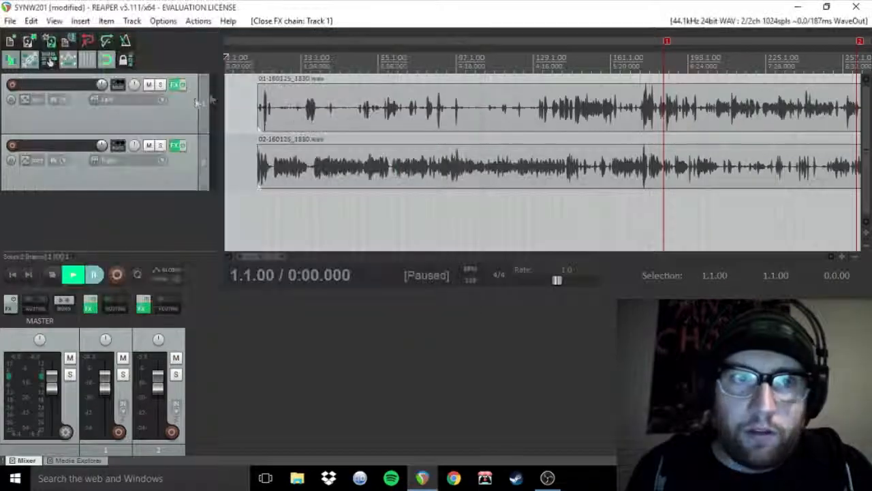
click(177, 85)
drag(151, 45, 205, 51)
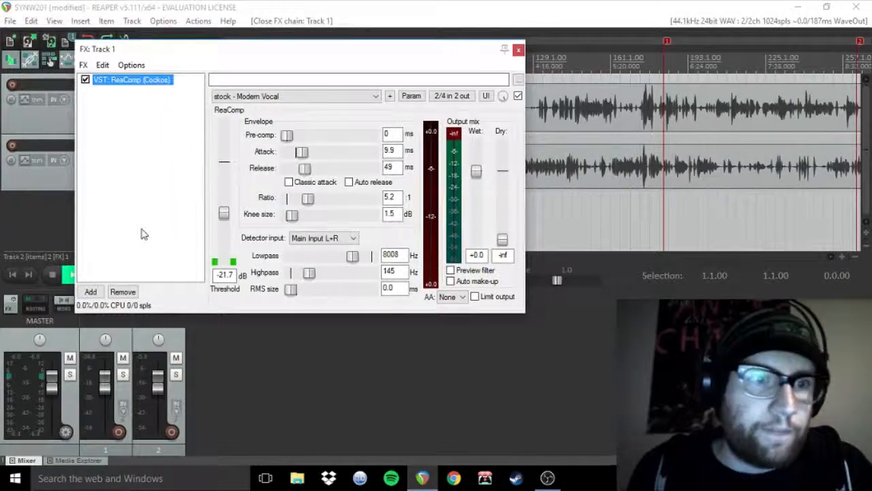
click(92, 292)
click(235, 153)
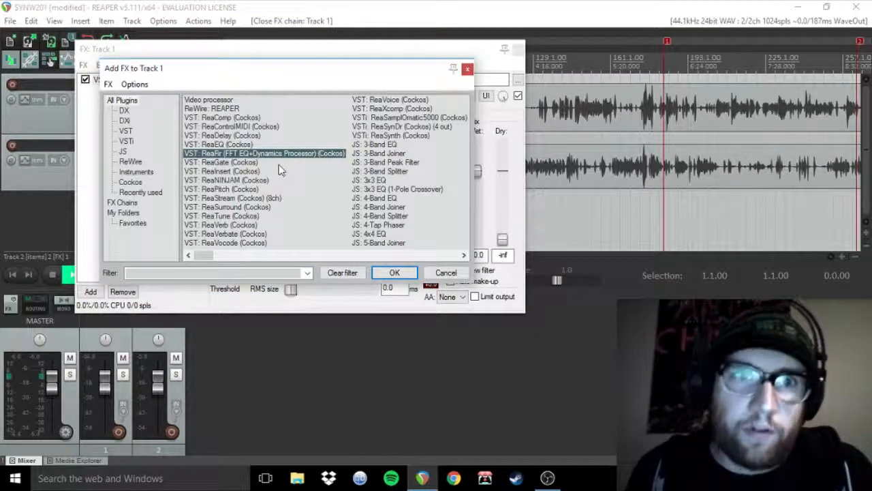
click(468, 70)
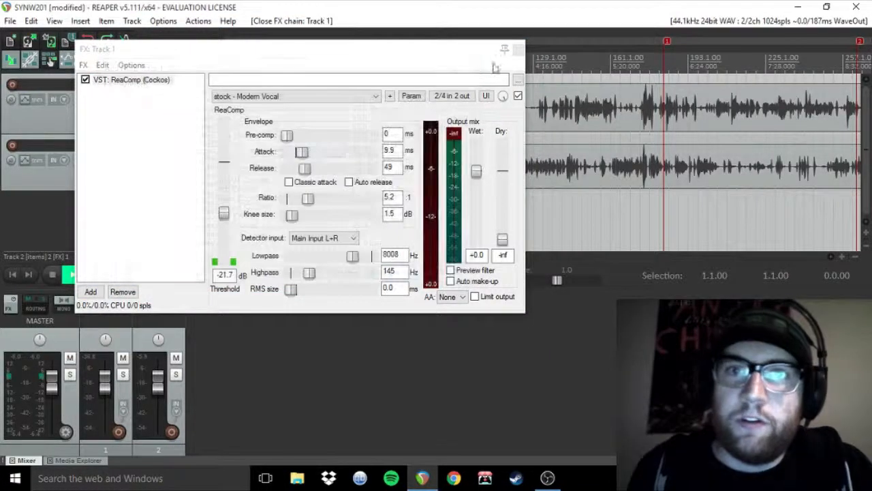
click(518, 51)
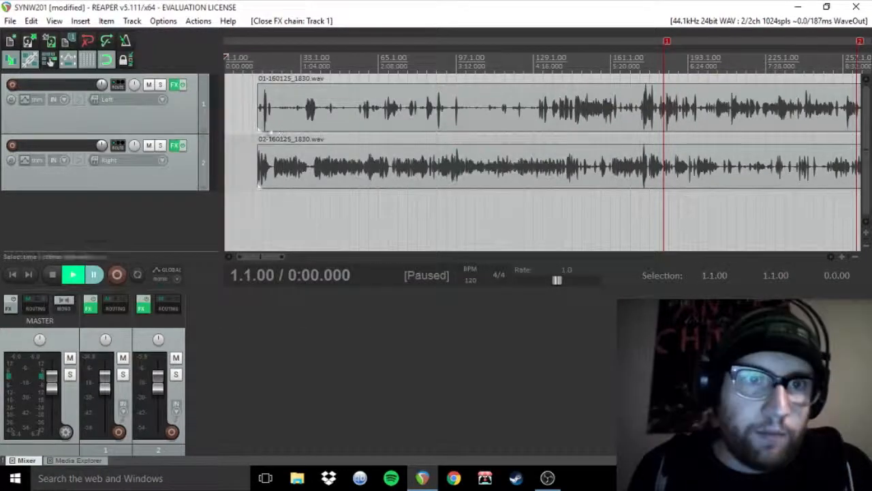
Step: Trim the start of both 1830 recordings to about 0:42, just before the continuous speech, and move them together to start at 10.3.00 (0:19.000)
click(261, 162)
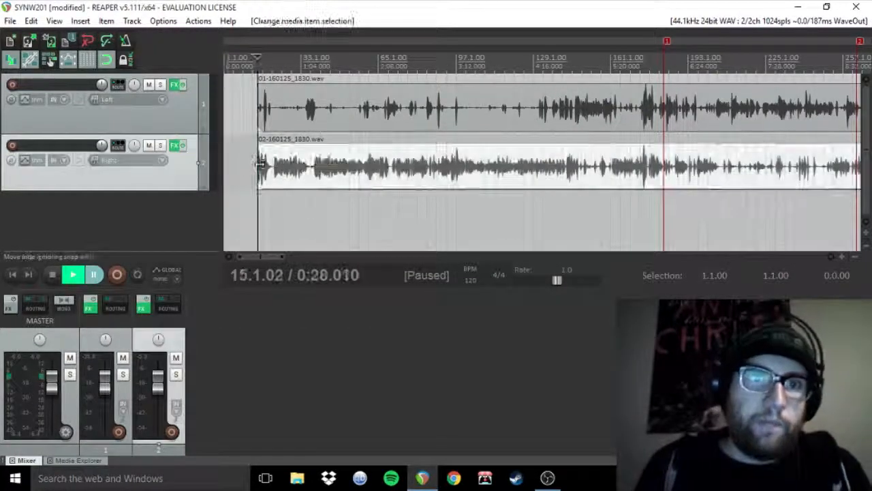
scroll(302, 180, up, 7)
key(space)
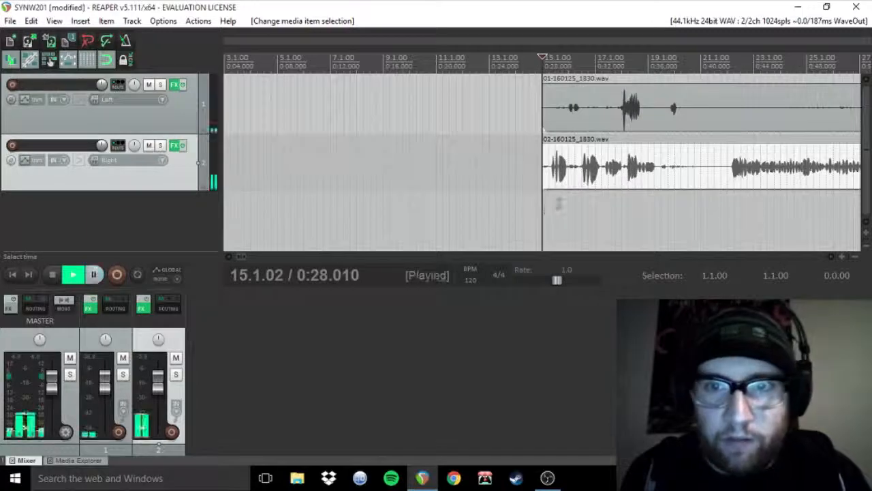
click(725, 197)
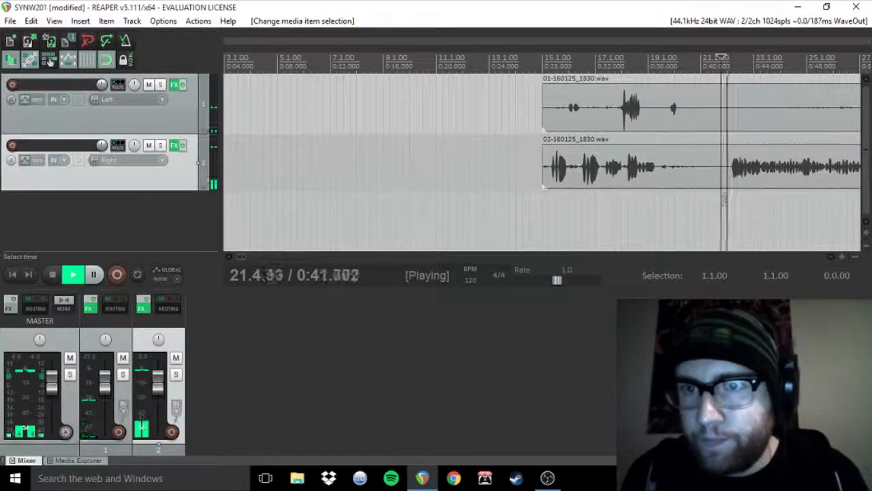
key(space)
drag(541, 167, 726, 167)
drag(543, 103, 728, 108)
click(754, 120)
drag(769, 120, 465, 125)
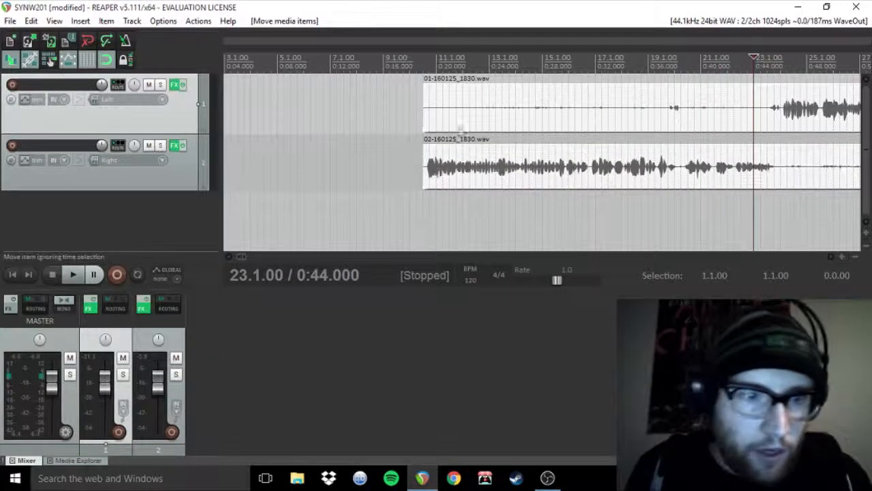
Step: Insert 01 Irrational.mp3 on a new third track at 3.1.00 and remove everything after 9.4.00 (0:17.500)
click(75, 460)
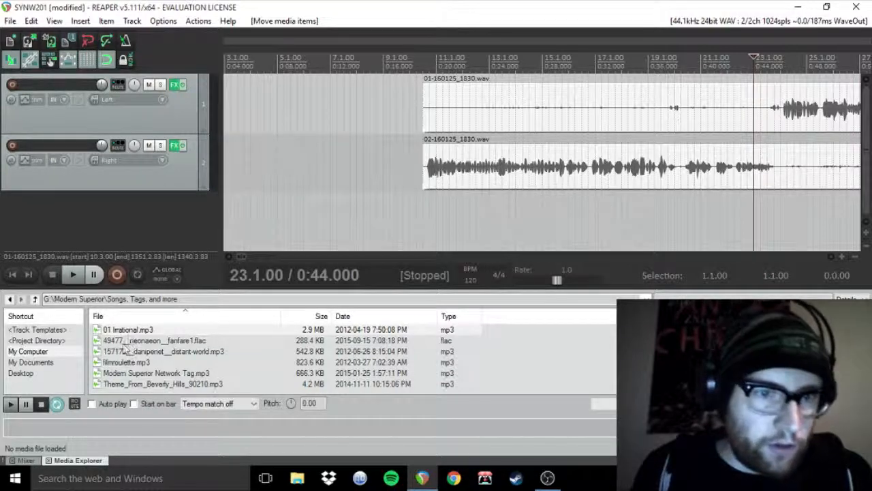
drag(124, 331, 227, 221)
click(404, 227)
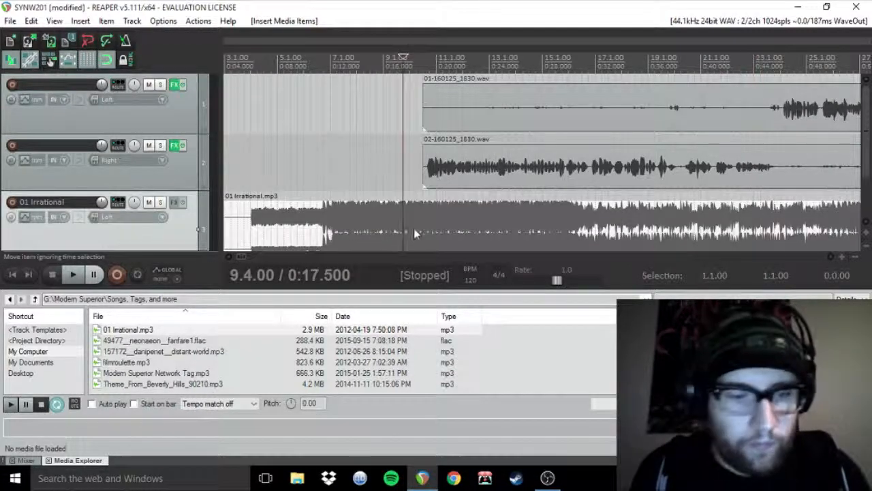
key(s)
click(434, 233)
key(Delete)
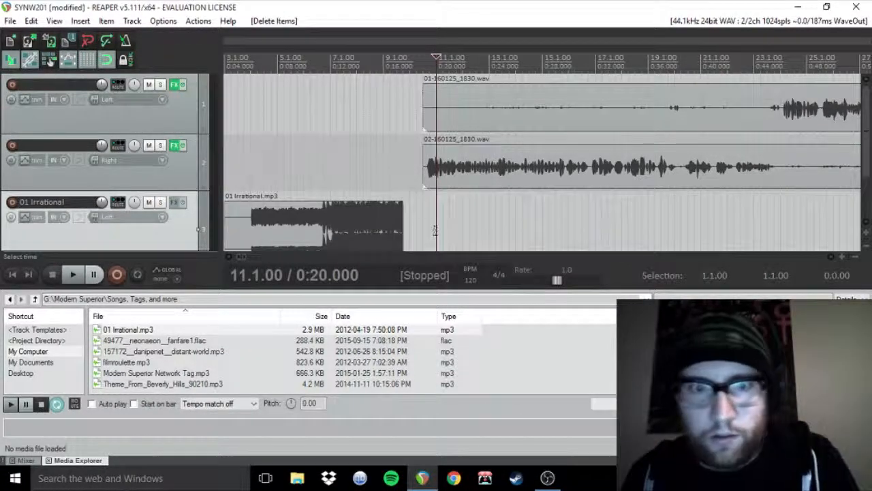
Step: Try splitting the first track's voice clip at about 0:25, a few seconds after its start
click(404, 218)
click(455, 183)
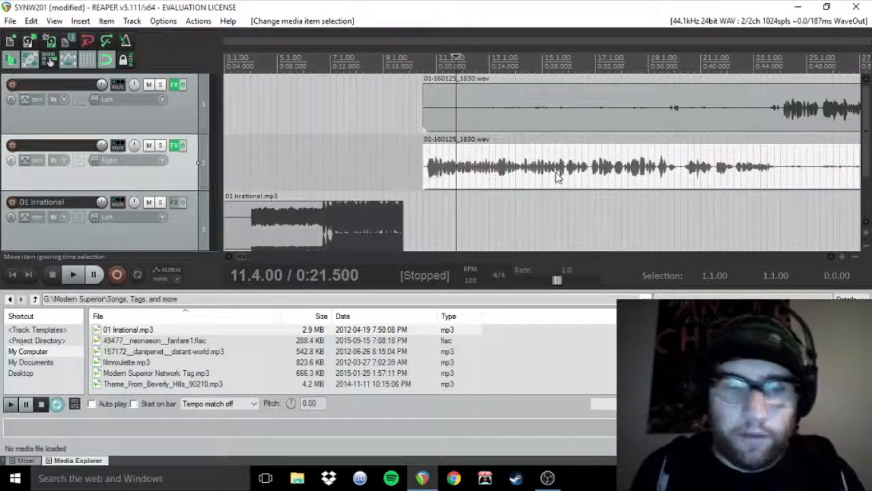
click(610, 170)
click(501, 116)
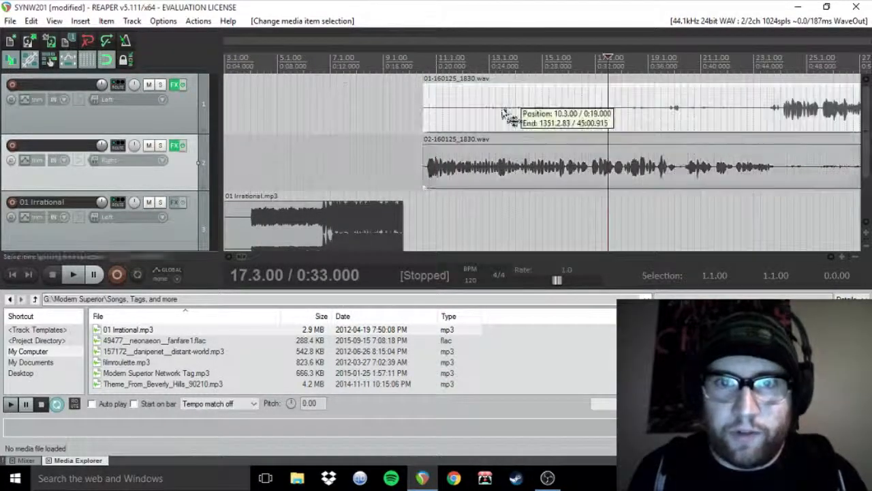
key(s)
click(460, 117)
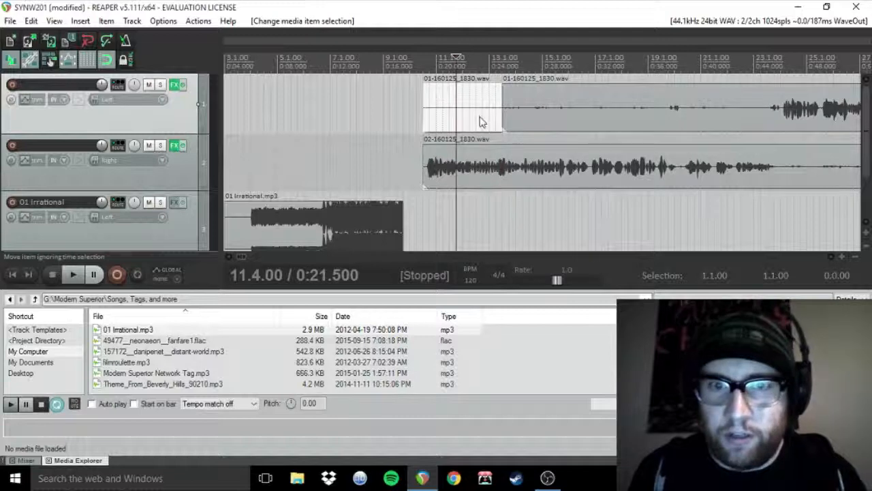
key(s)
click(417, 216)
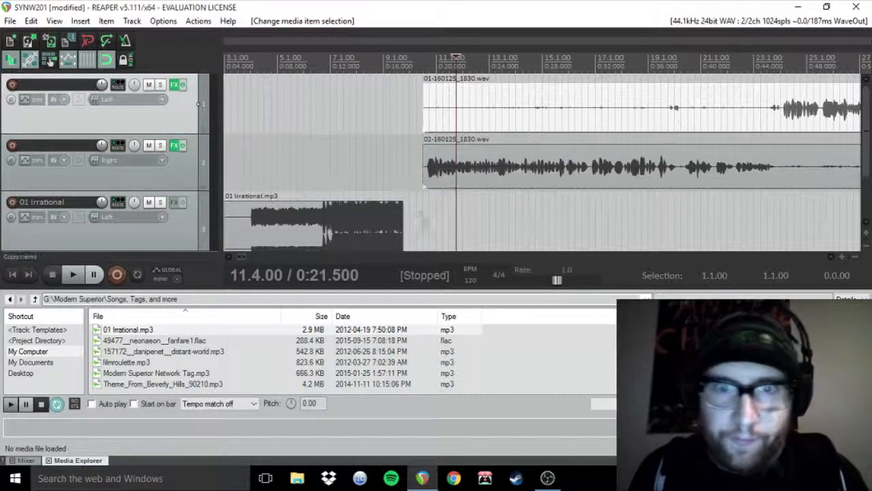
Step: Reduce the height of the 01 Irrational track and briefly play the music from 4.1.00 (0:06.000)
click(249, 225)
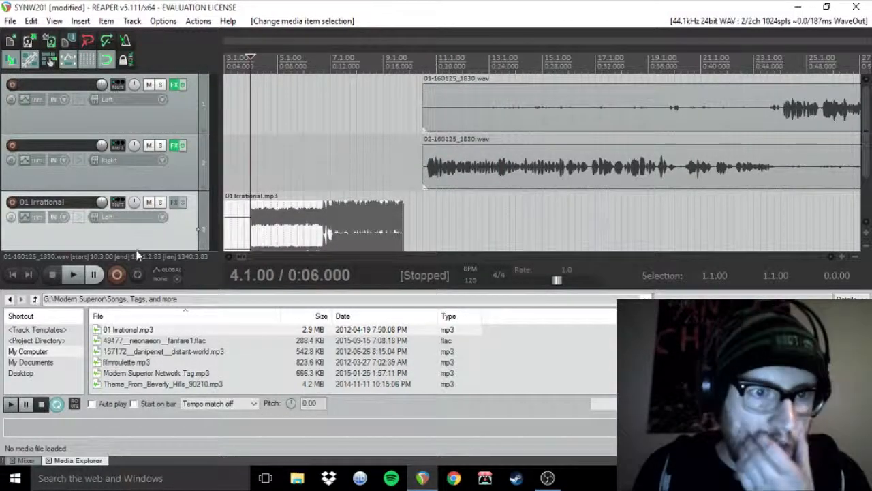
drag(137, 254, 141, 225)
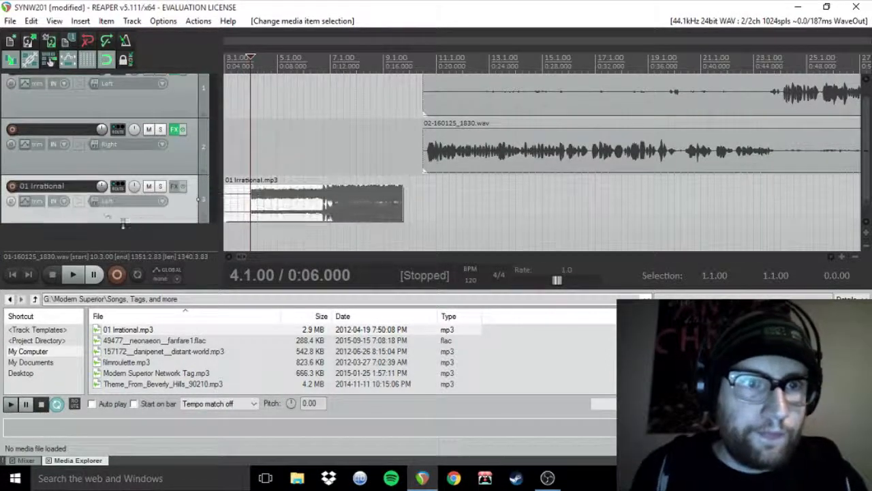
key(space)
key(space)
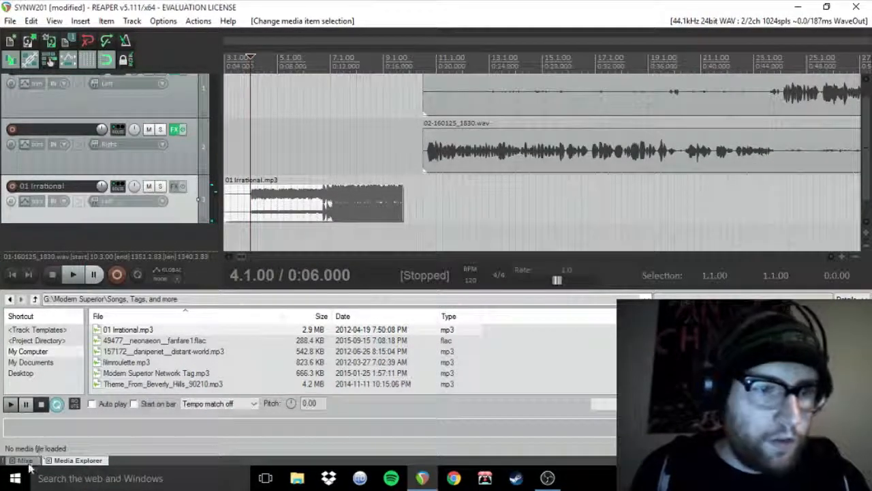
Step: Lower the 01 Irrational track's volume to about -20 dB, and raise it slightly while the music plays
click(25, 461)
drag(102, 186, 101, 193)
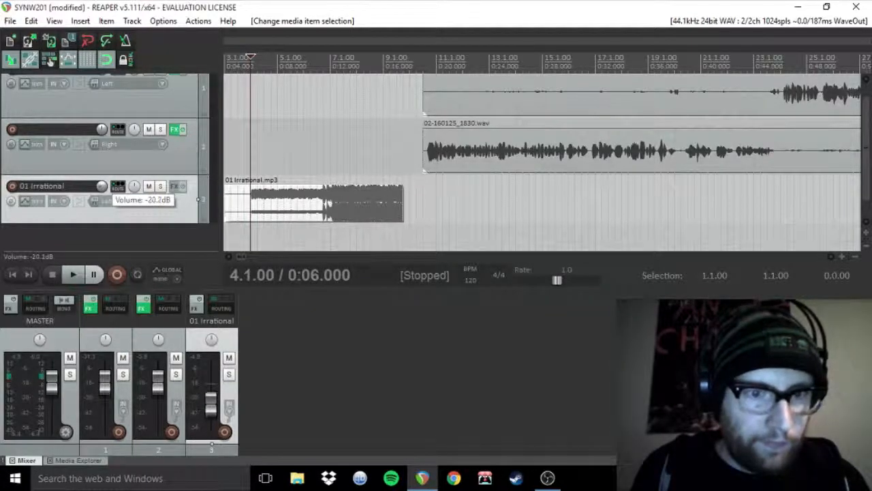
key(space)
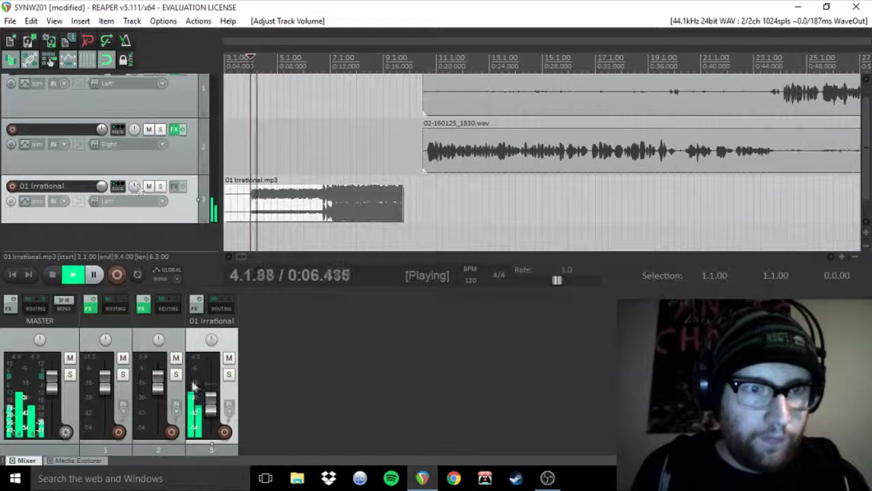
drag(211, 407, 210, 402)
Step: Extend the 01 Irrational clip slightly past the start of the speech and give its end a long fade-out
drag(404, 198, 325, 190)
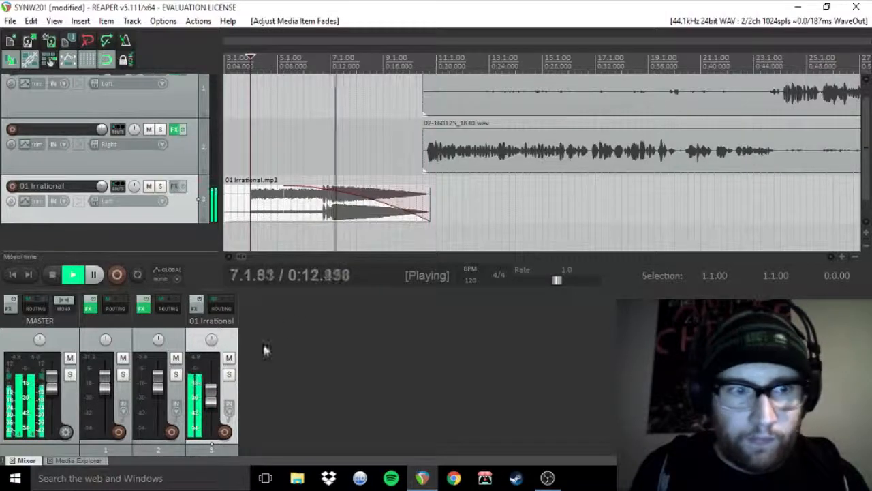
Step: Lower the 01 Irrational track's volume slightly and shorten the faded end of its music clip, checking with brief playback
drag(215, 390, 215, 397)
drag(429, 213, 409, 212)
key(space)
key(space)
key(space)
Step: Move both voice clips earlier to start just before 9.1.00 under the music's fade-out, and play the transition from 8.1.00
click(461, 160)
drag(460, 156, 439, 152)
click(356, 158)
key(space)
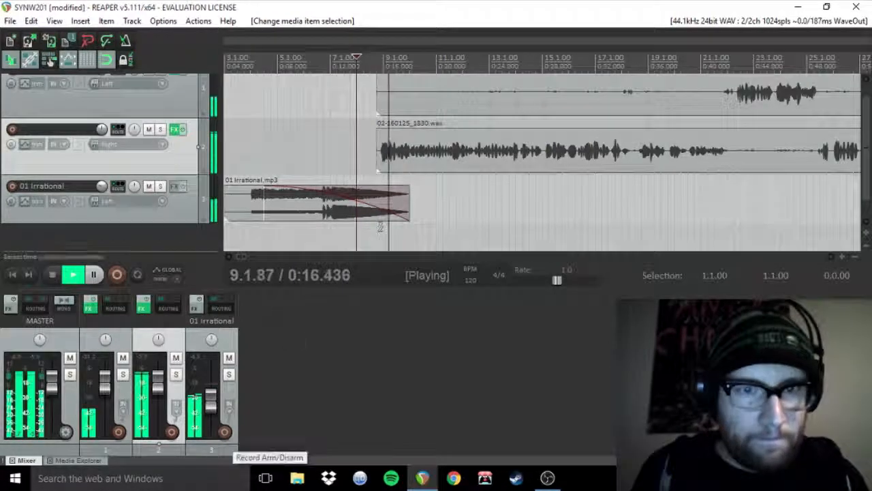
scroll(392, 153, down, 5)
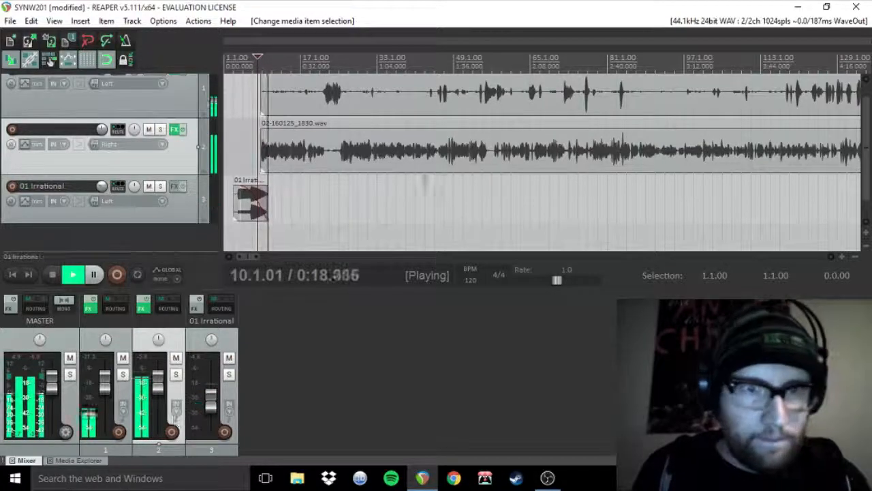
key(space)
Step: Play the voice tracks from several points between about 1:50 and 3:45 to locate where the first topic starts
drag(866, 151, 866, 140)
scroll(498, 84, down, 4)
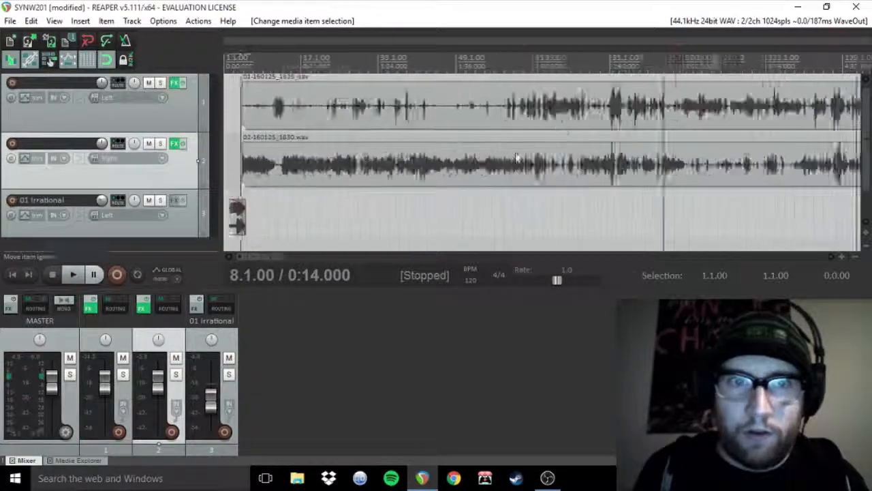
click(361, 215)
key(space)
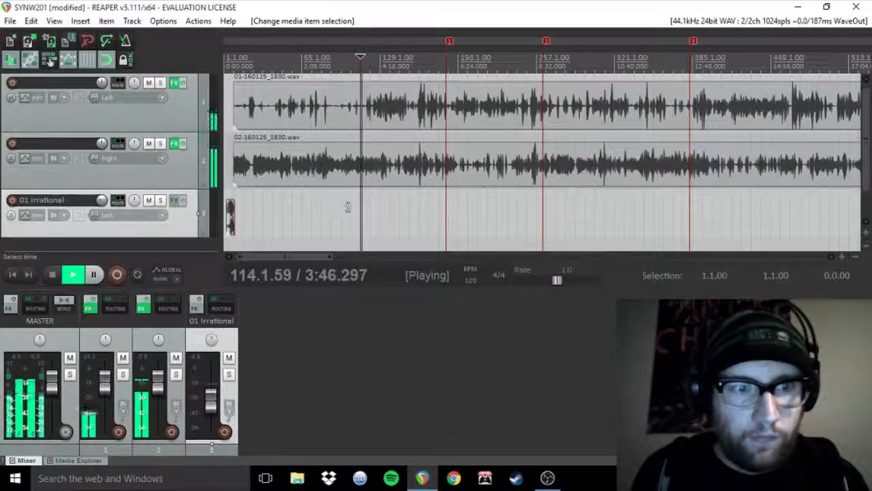
click(342, 207)
scroll(551, 214, up, 5)
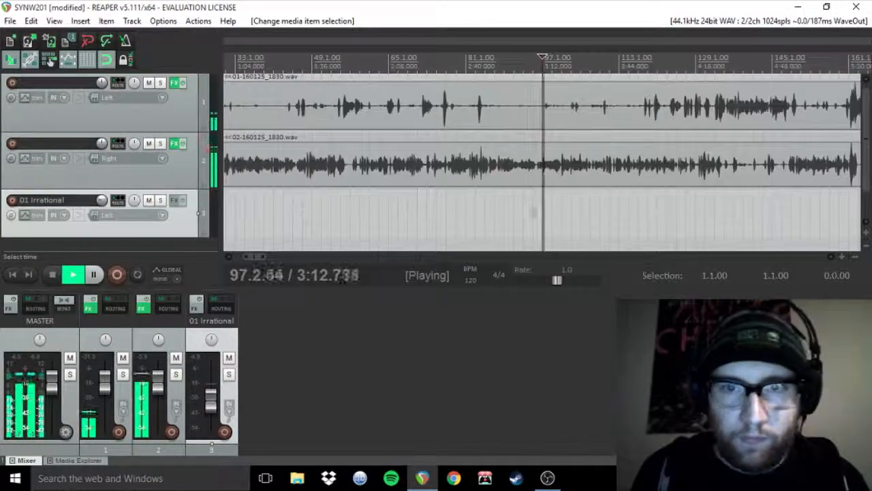
click(409, 199)
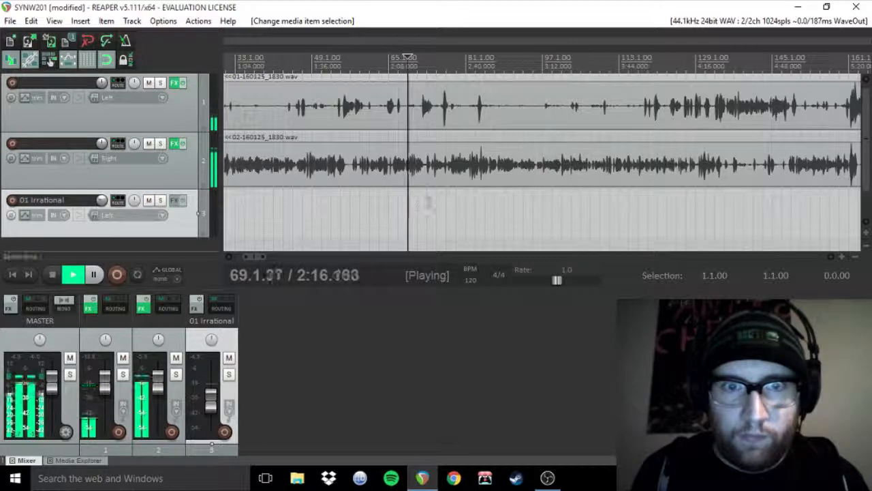
click(355, 195)
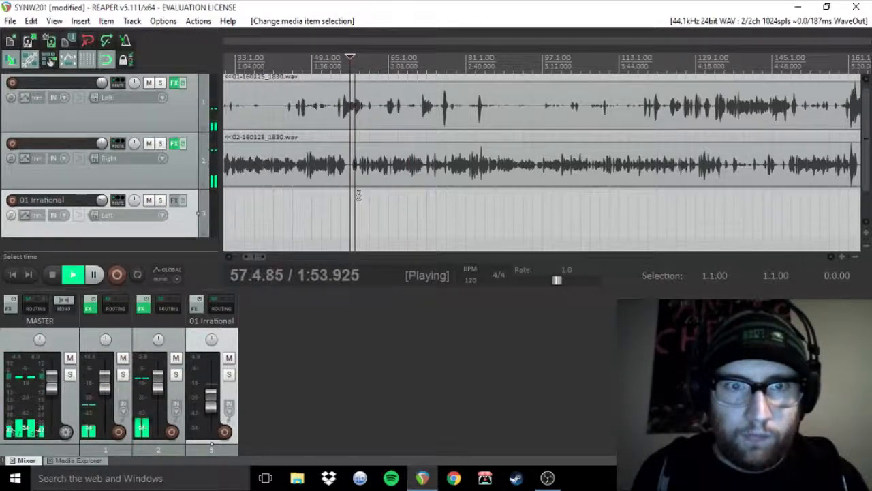
Step: Try marking the first topic's start shortly before 2:00, and remove that marker
key(m)
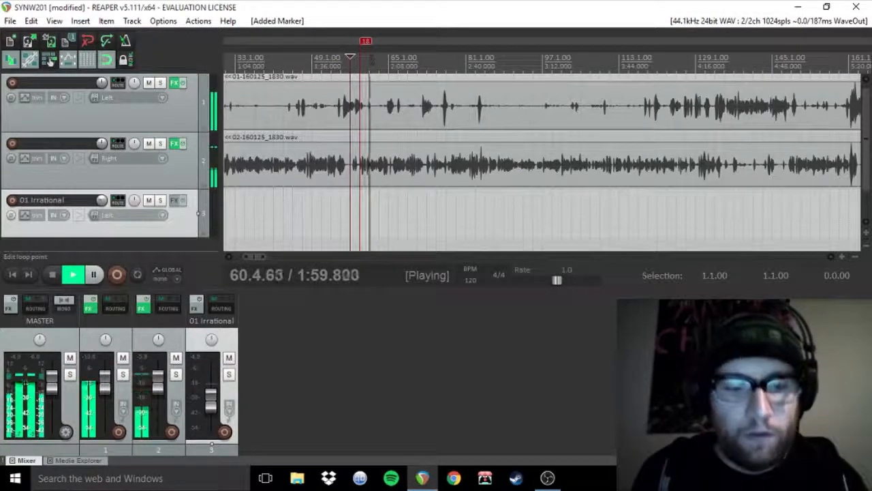
key(space)
right_click(365, 47)
click(345, 12)
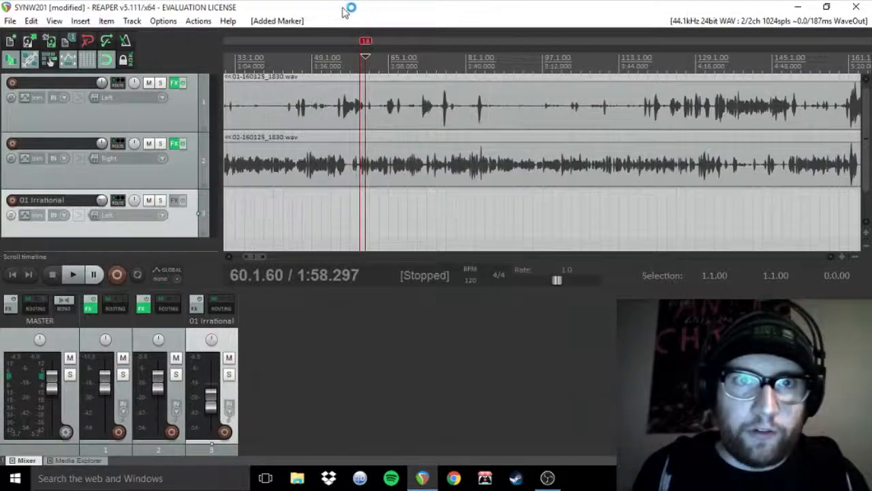
right_click(366, 45)
click(443, 63)
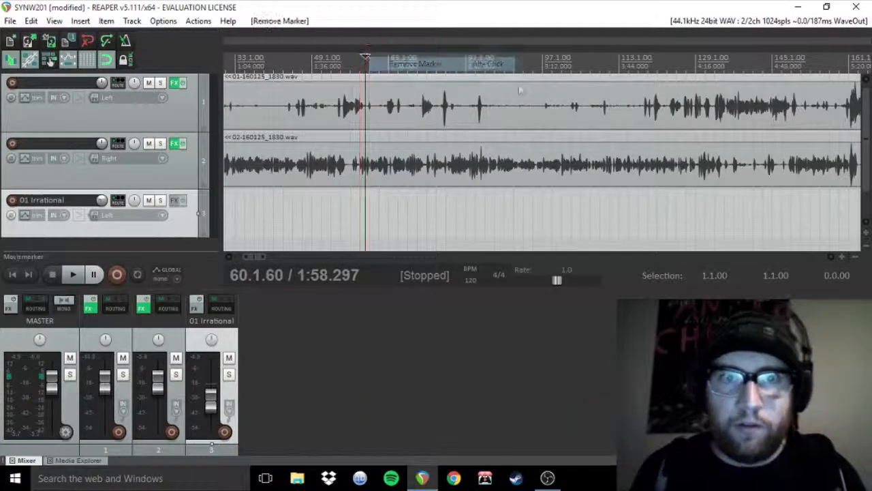
Step: Add a marker at 60.1.60 for the first topic and name it "Kevin Smith's Yoga Hosers"
right_click(369, 44)
click(402, 52)
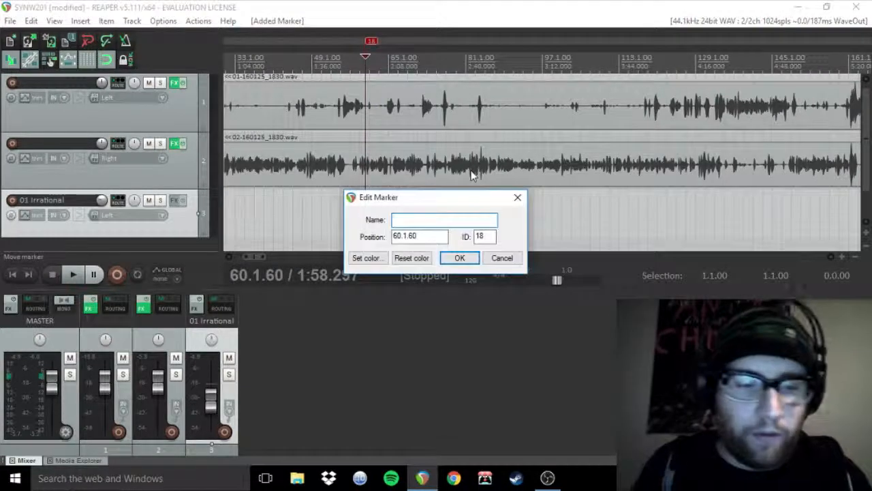
text(Yoga Hosers)
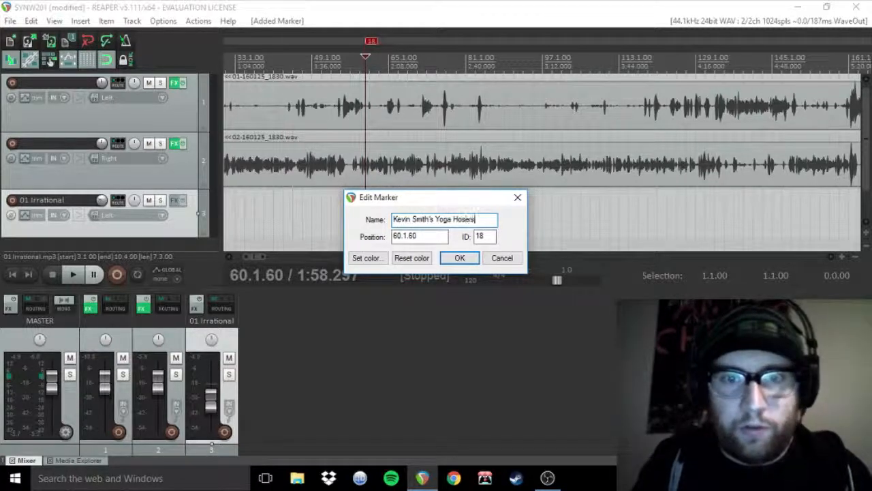
key(Return)
Step: Play briefly from marker 1 at 182.4.25 (6:03.627) and examine the unnamed markers along the whole recording
scroll(426, 174, down, 5)
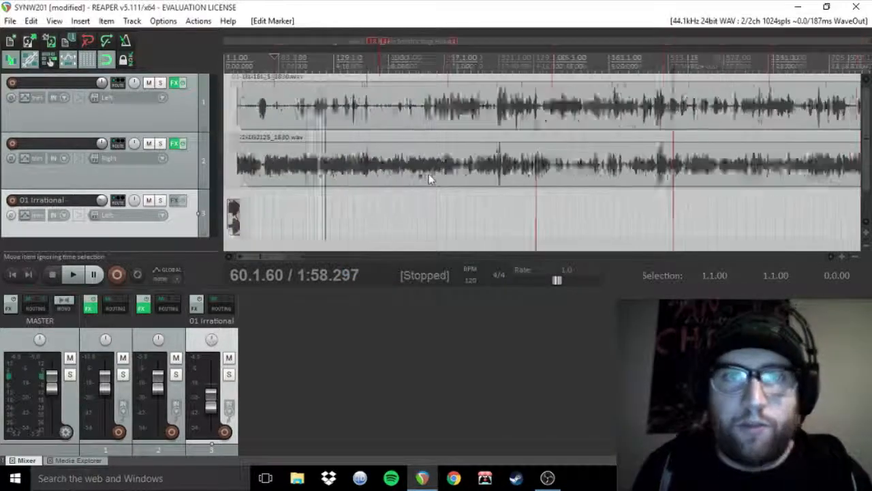
click(381, 199)
scroll(381, 200, up, 4)
key(space)
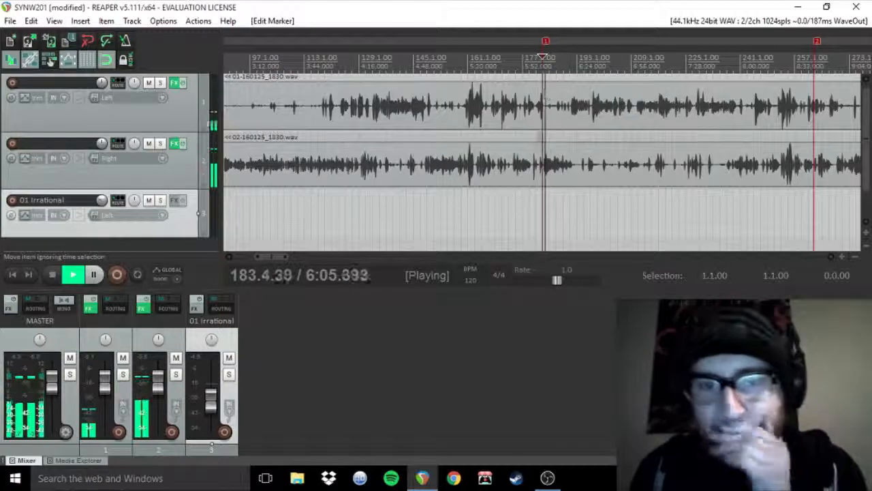
key(space)
scroll(432, 137, down, 4)
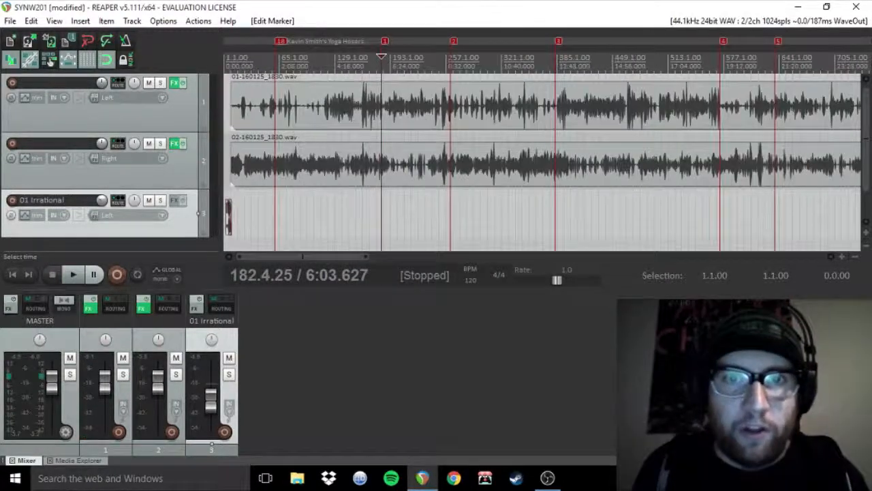
scroll(255, 153, down, 3)
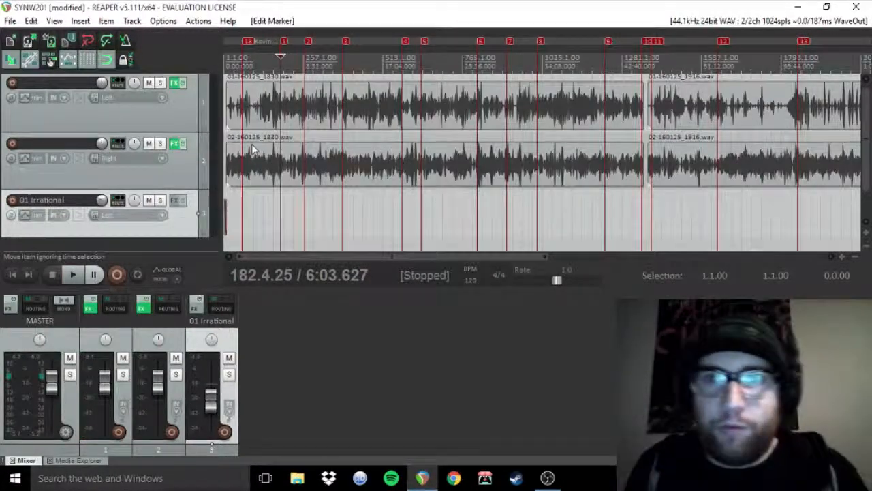
scroll(254, 149, up, 3)
scroll(253, 143, down, 3)
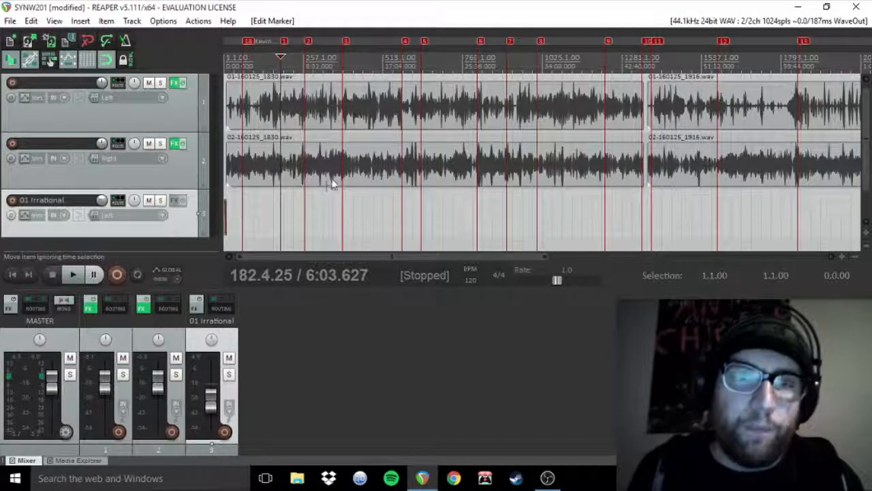
scroll(343, 179, up, 5)
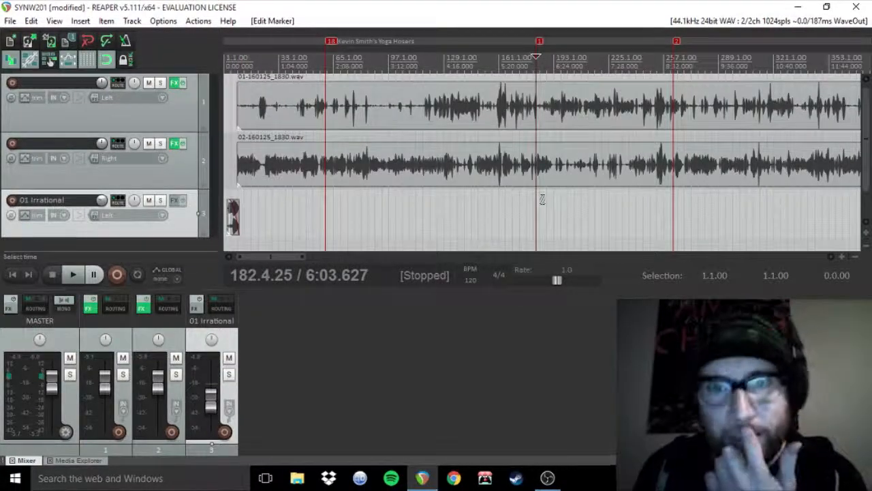
scroll(542, 198, up, 2)
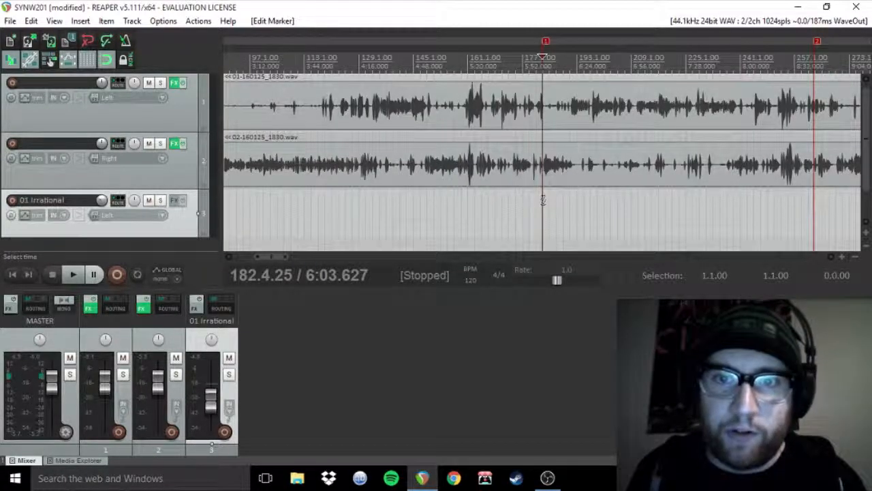
Step: Move marker 1 to 184.1.00 and name it "Sam Raimi To Direct A Prophet Remake"
key(space)
scroll(543, 200, up, 3)
drag(543, 44, 555, 43)
right_click(555, 43)
click(574, 50)
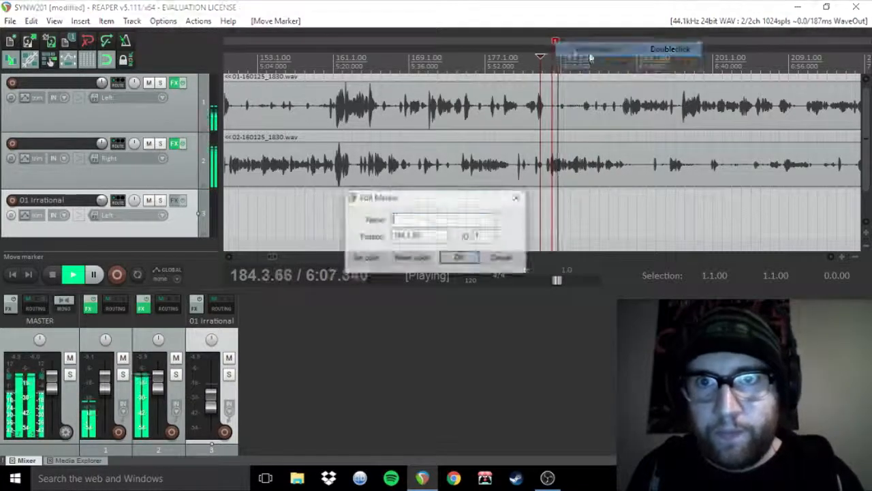
text(Sam Rat)
text(mi )
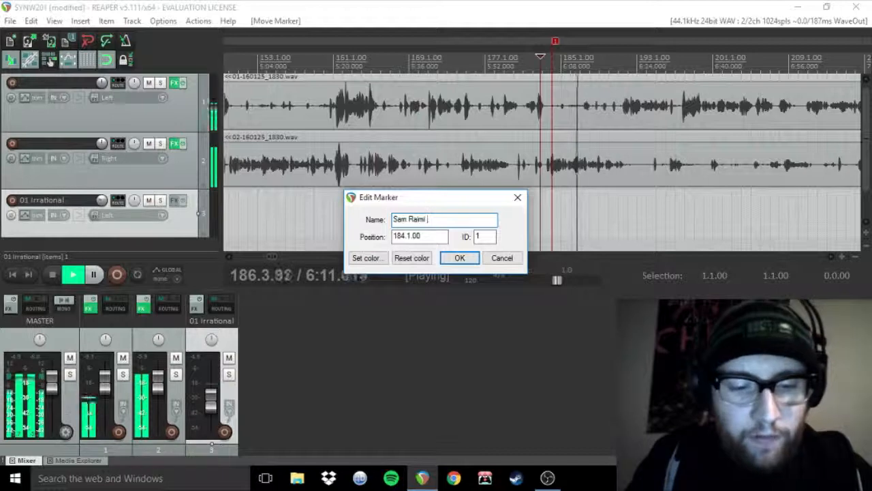
text(To Direct)
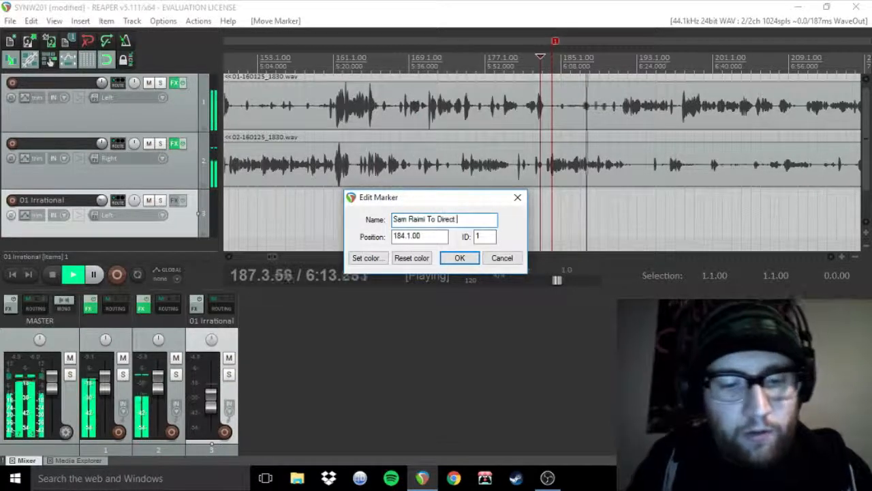
text( A Prophet Re)
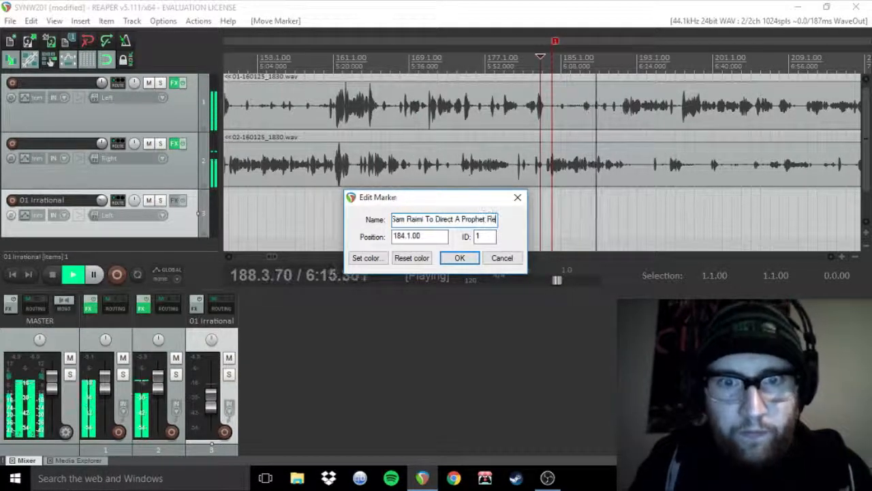
text(make)
key(Return)
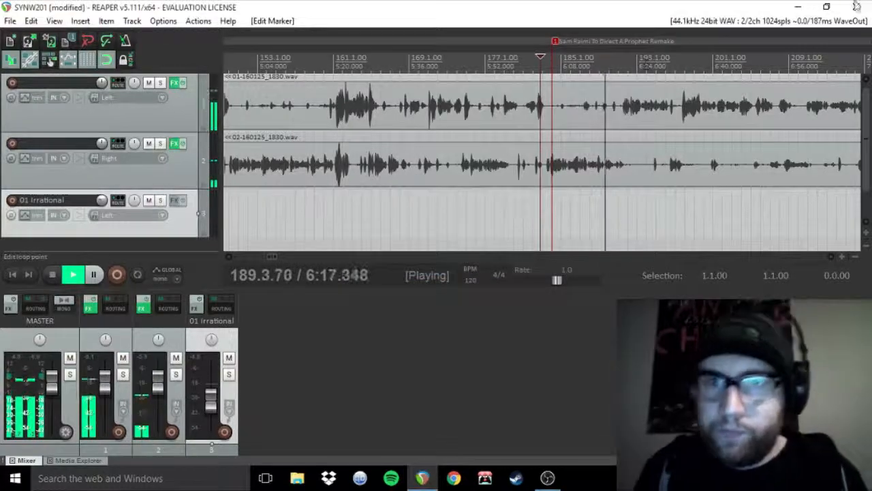
Step: Play from marker 2, move the marker to 261.1.00 and name it "Key & Peele Keanu Trailer"
scroll(452, 209, down, 5)
drag(294, 257, 318, 257)
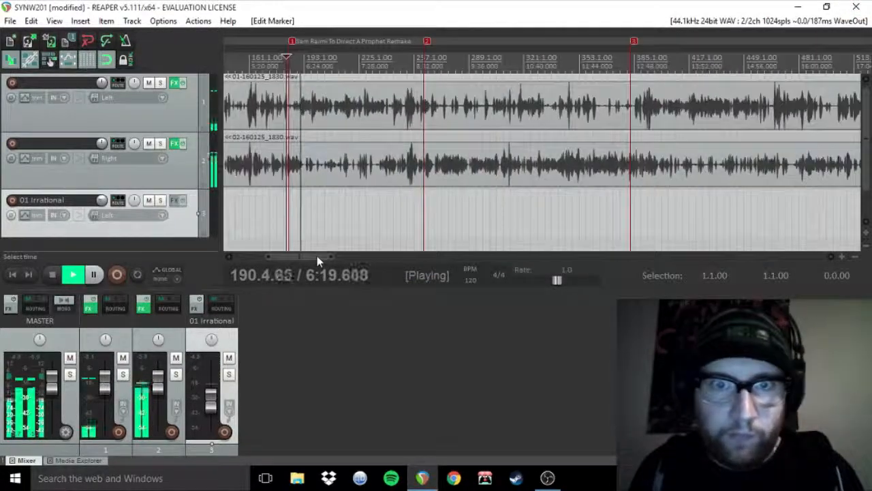
click(427, 202)
scroll(427, 203, up, 5)
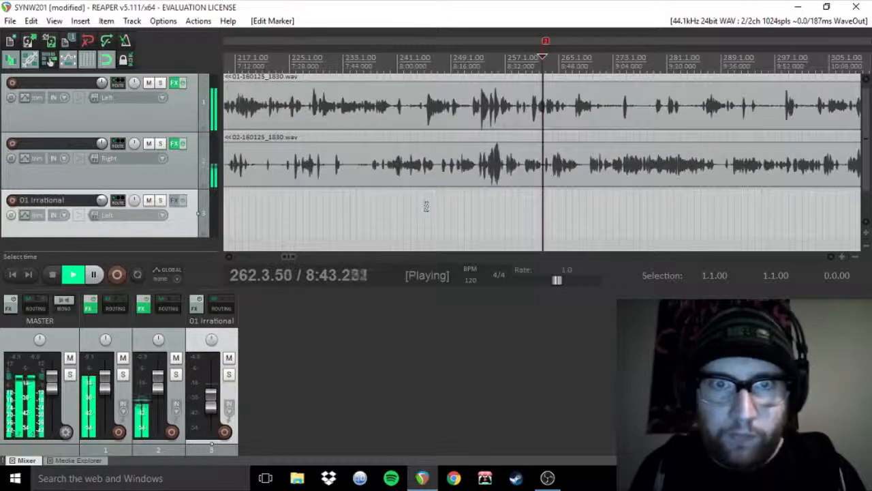
right_click(535, 42)
click(565, 48)
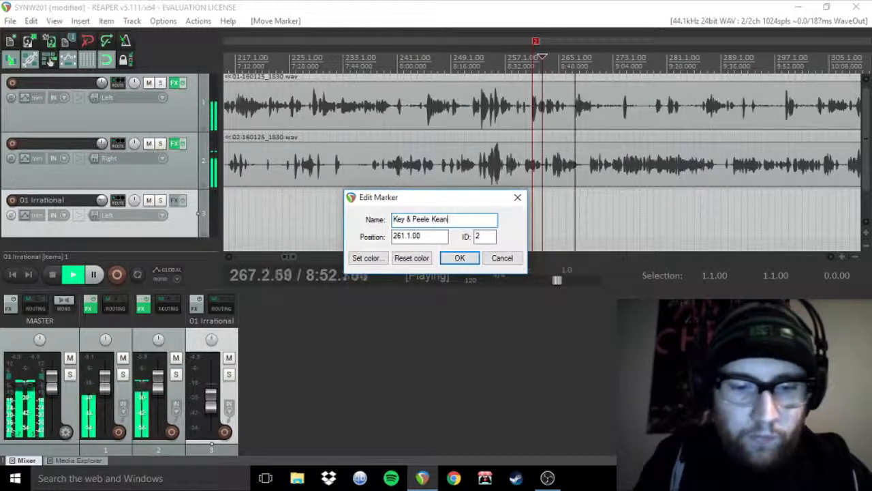
text(Key & Peele Keanu Trailer)
key(Return)
Step: Play the recording from marker 3 and shift that marker to 385.1.00, where the topic begins
scroll(707, 141, down, 3)
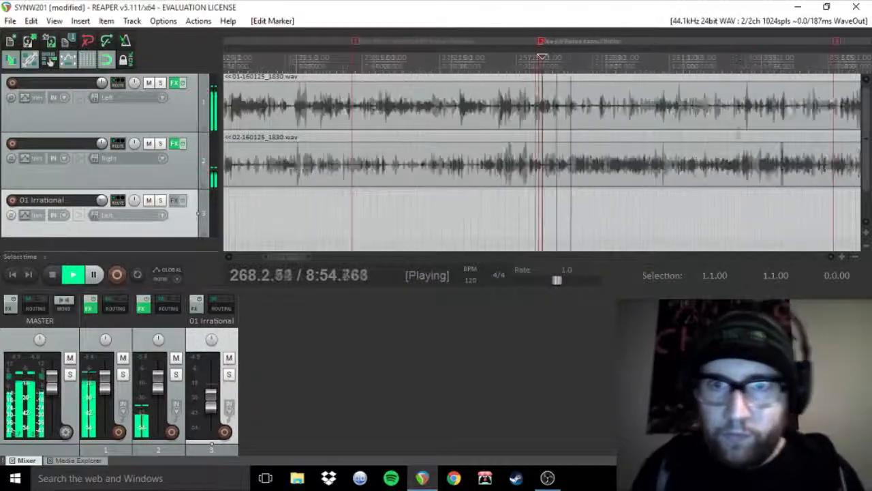
click(752, 196)
scroll(750, 196, up, 4)
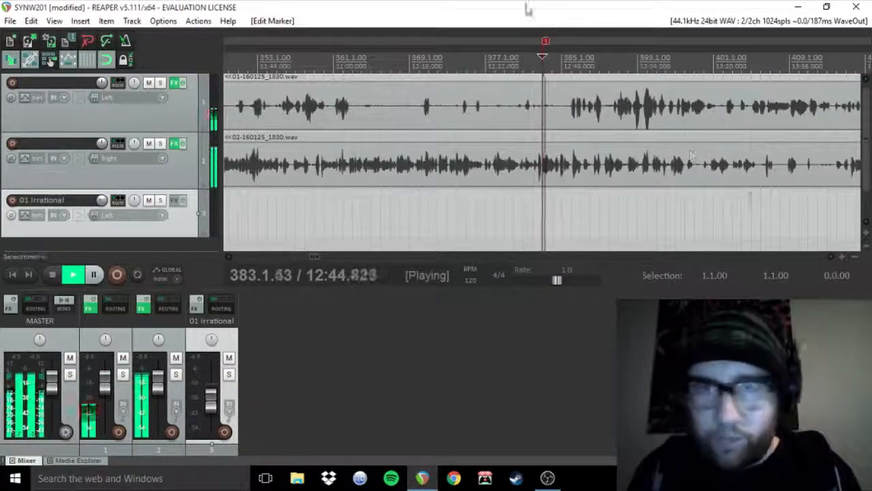
right_click(547, 45)
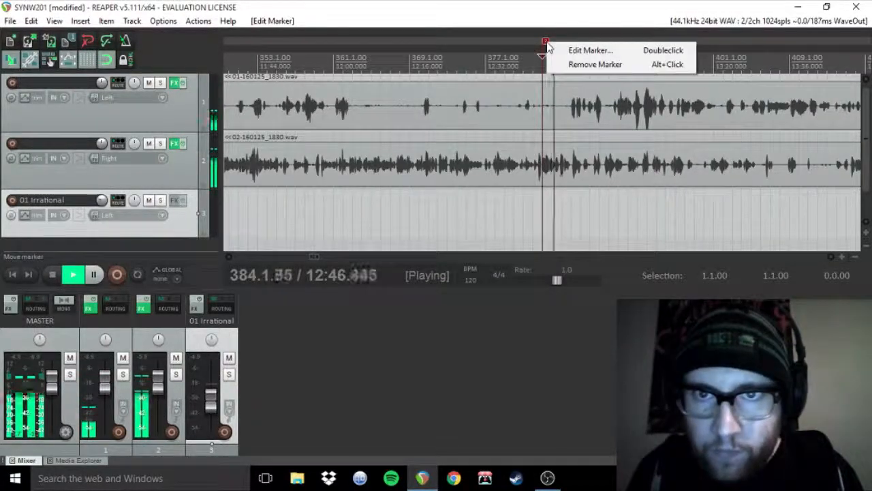
click(546, 13)
drag(546, 43, 566, 42)
Step: Name marker 3 "McG's Masters of the Universe" and stop playback
right_click(566, 43)
click(617, 50)
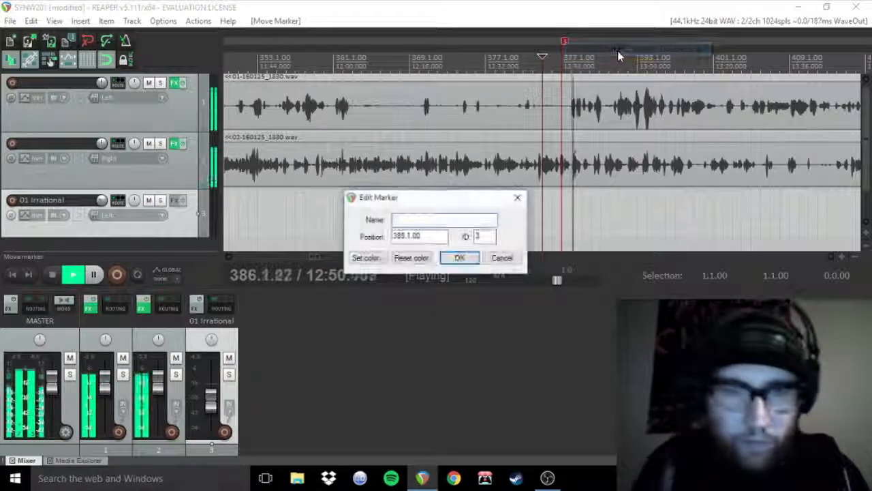
text(Masters of the Un)
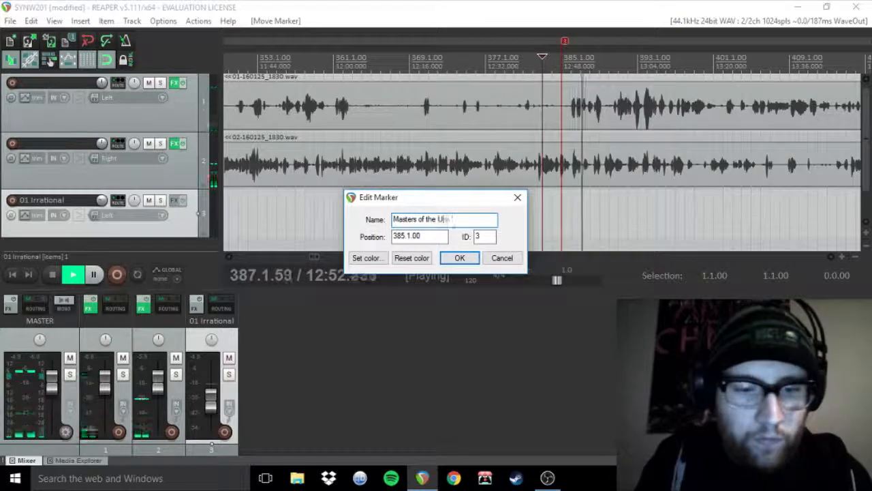
text(iverse)
key(Home)
text(McG's)
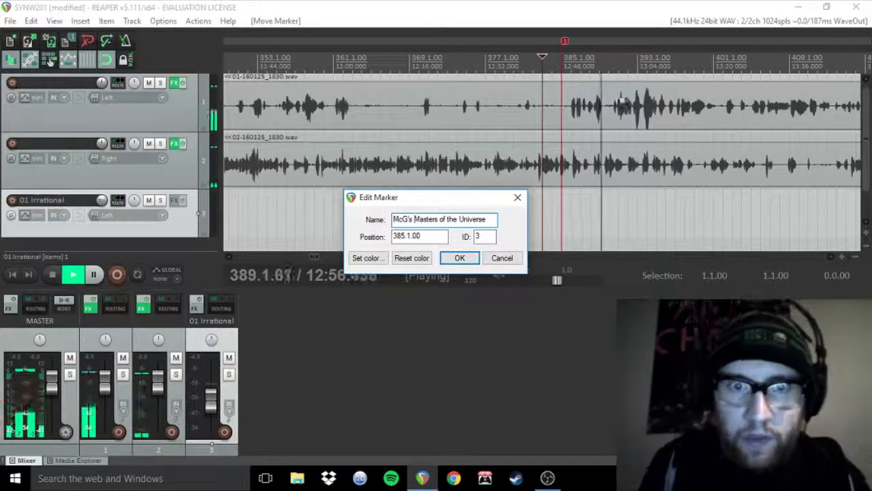
click(476, 256)
key(space)
Step: Go to marker 4 and play the recording from there to hear where the topic begins
scroll(533, 246, down, 6)
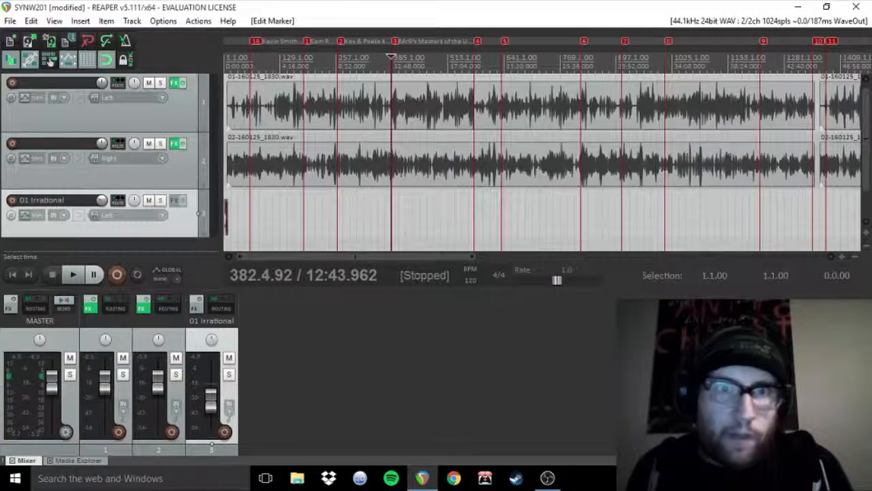
click(473, 222)
scroll(473, 223, up, 6)
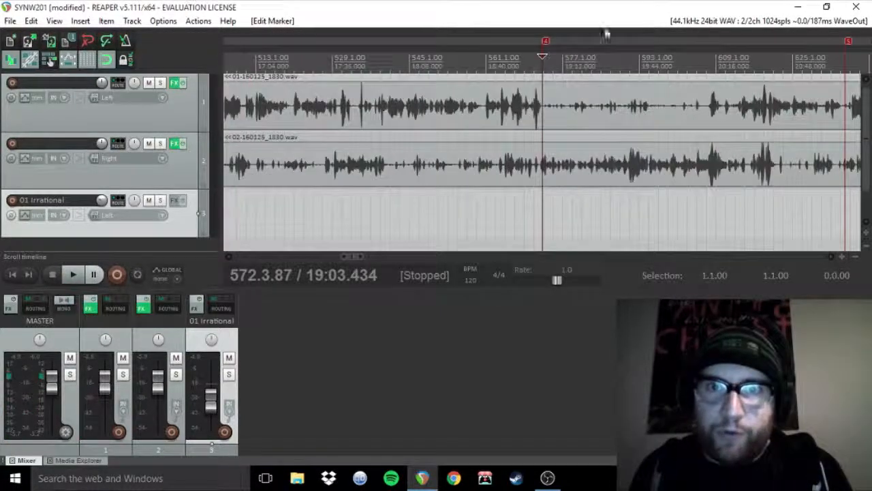
drag(546, 43, 547, 47)
scroll(341, 96, down, 8)
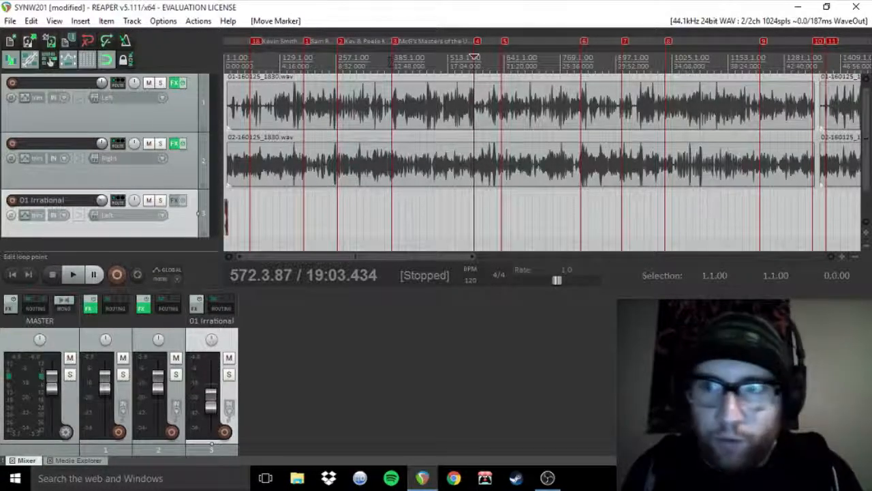
scroll(550, 198, up, 4)
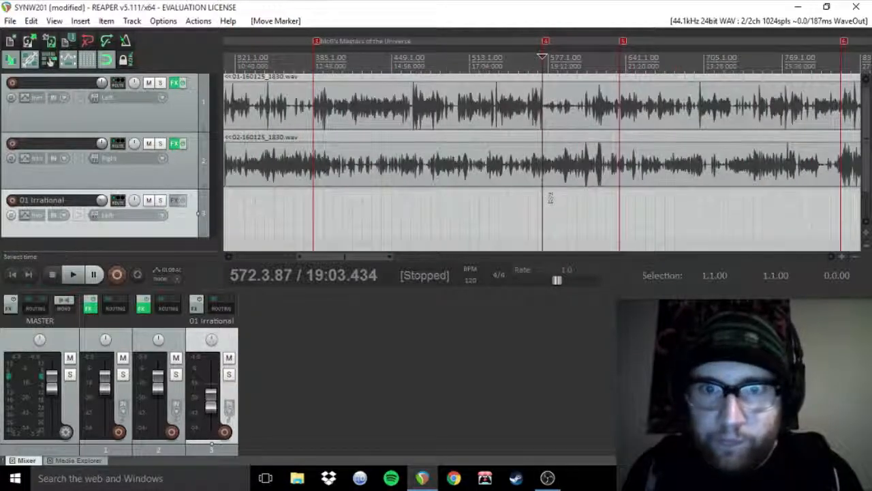
scroll(542, 201, up, 2)
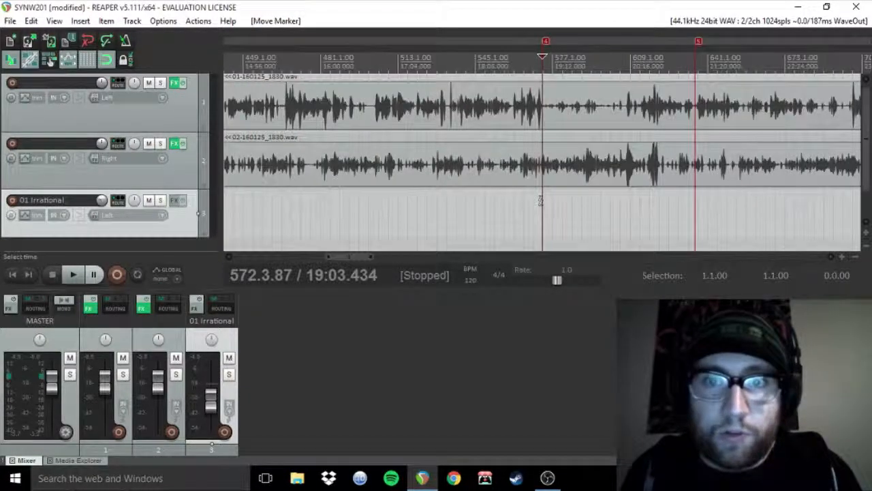
key(space)
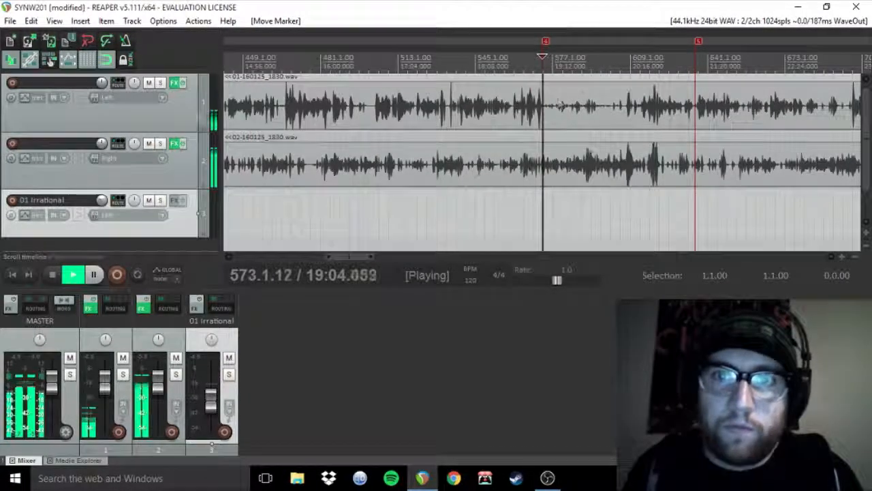
scroll(555, 105, up, 2)
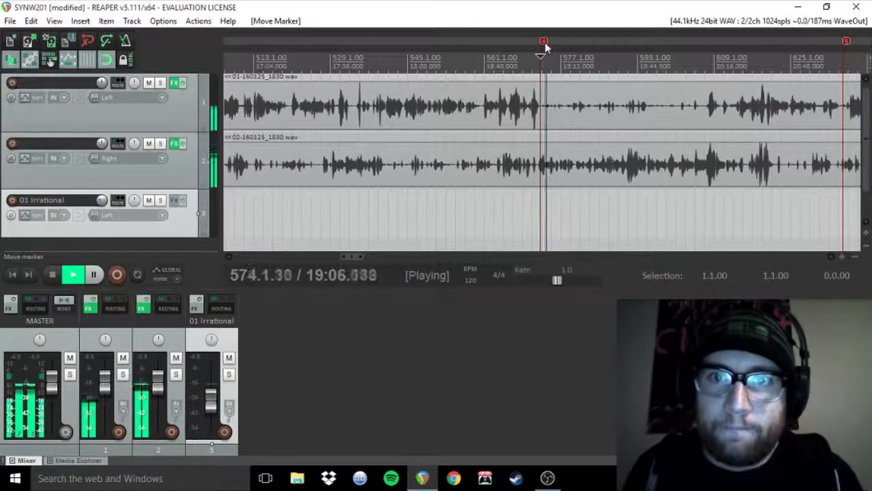
Step: Shift marker 4 to 583.1.00 while listening for the start of its topic
drag(543, 43, 564, 42)
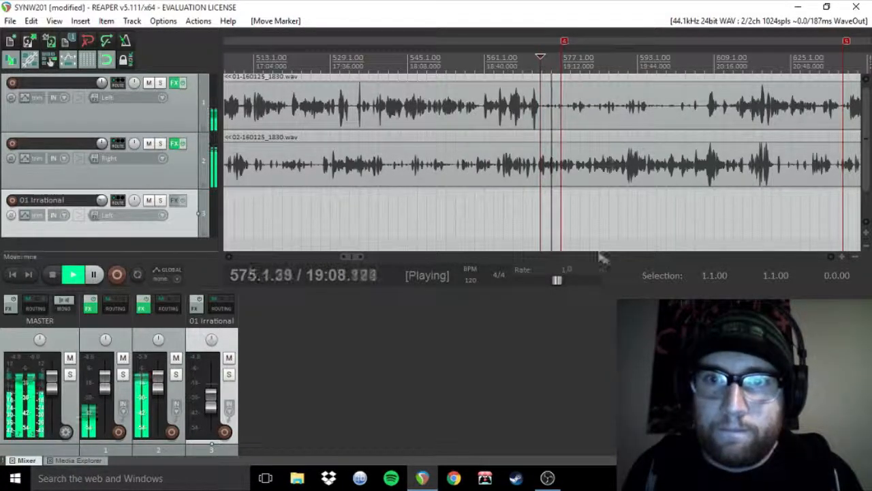
double_click(575, 54)
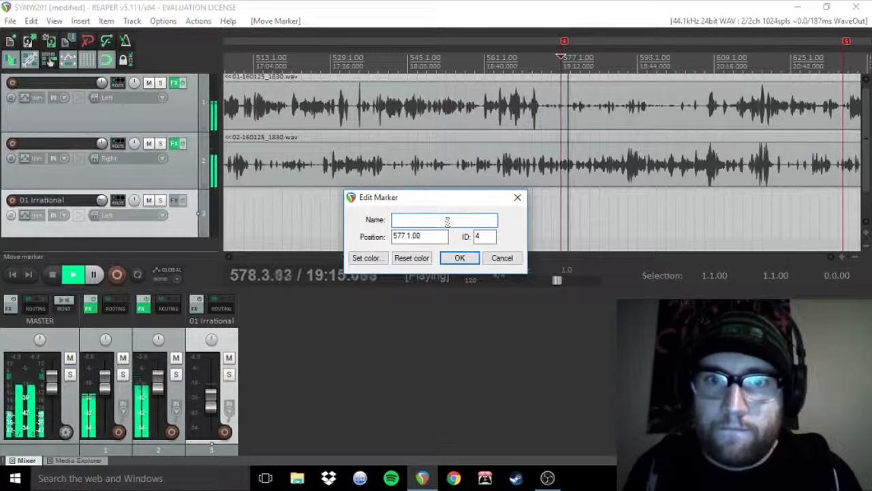
click(517, 197)
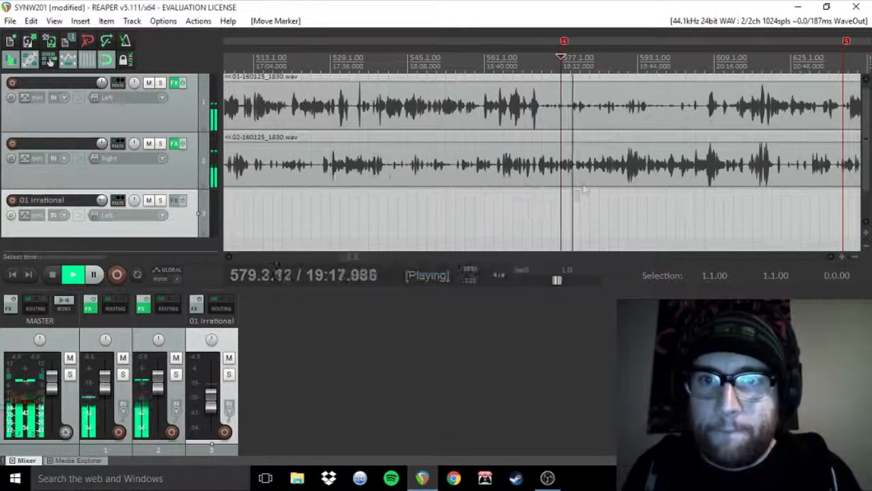
click(565, 193)
click(584, 197)
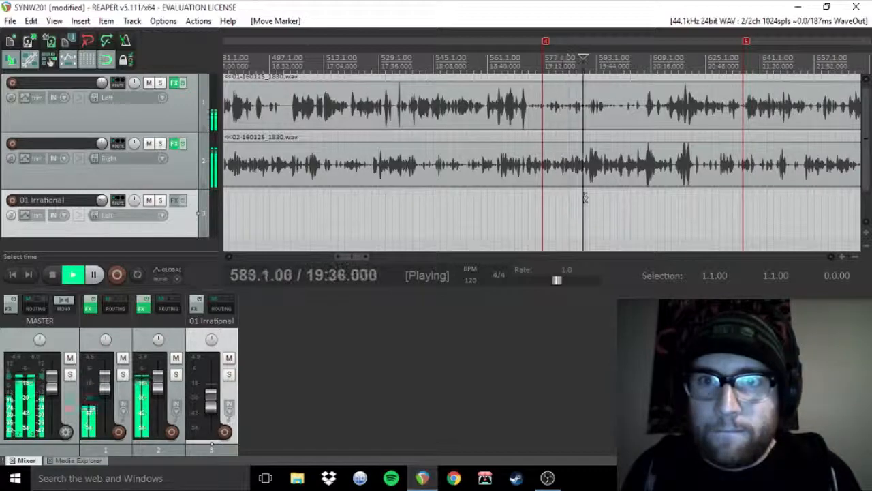
drag(545, 45, 565, 43)
Step: Name marker 4 with the speaker's first name in the possessive, followed by "Watching More Mad Men"
right_click(565, 44)
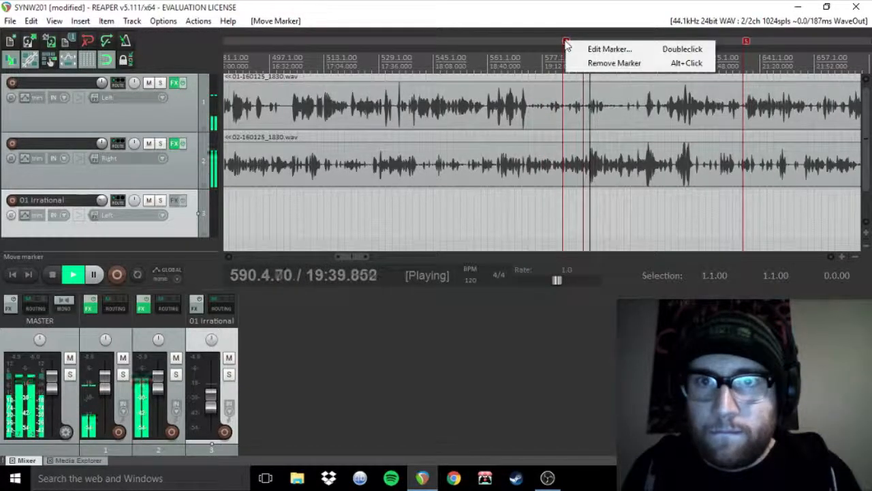
click(564, 52)
right_click(566, 43)
click(582, 53)
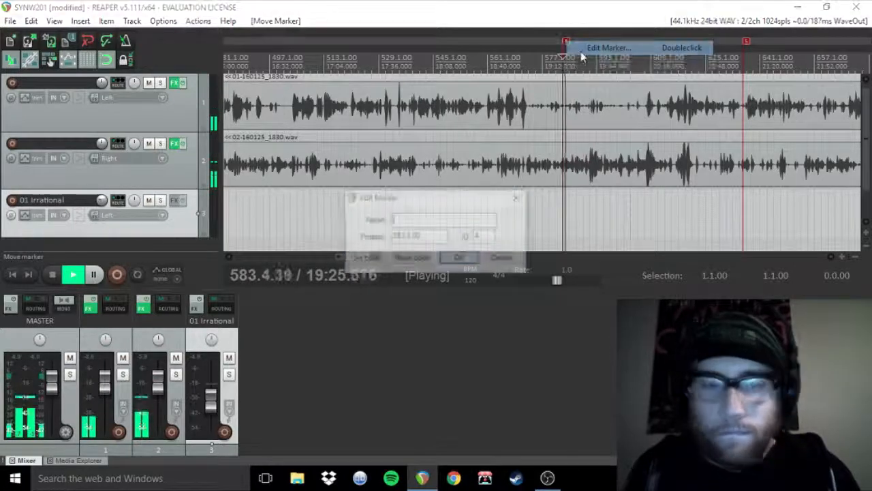
text(Casey's Watching More Mad Men)
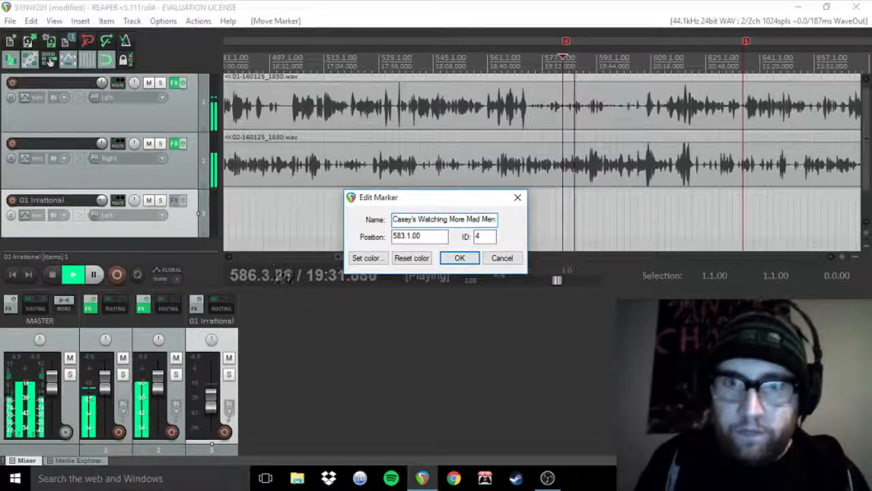
key(Return)
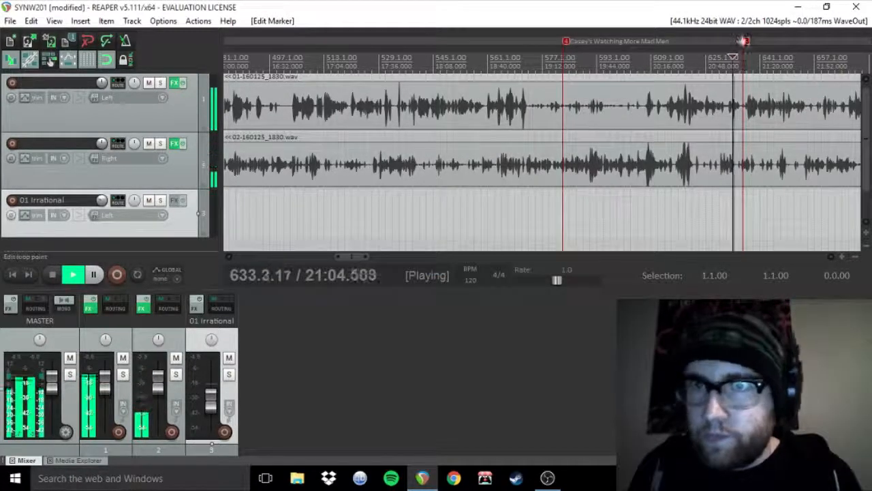
Step: Move marker 5 to 637.1.00 and name it with the speaker's first name followed by "Revisits Roseanne"
drag(747, 41, 741, 41)
drag(362, 258, 375, 261)
drag(349, 41, 368, 41)
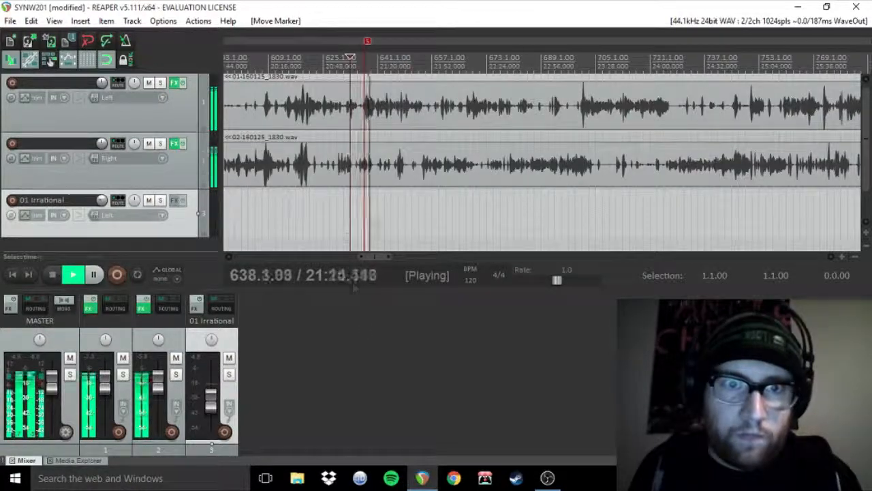
double_click(367, 40)
text(Greg Revisits Romero)
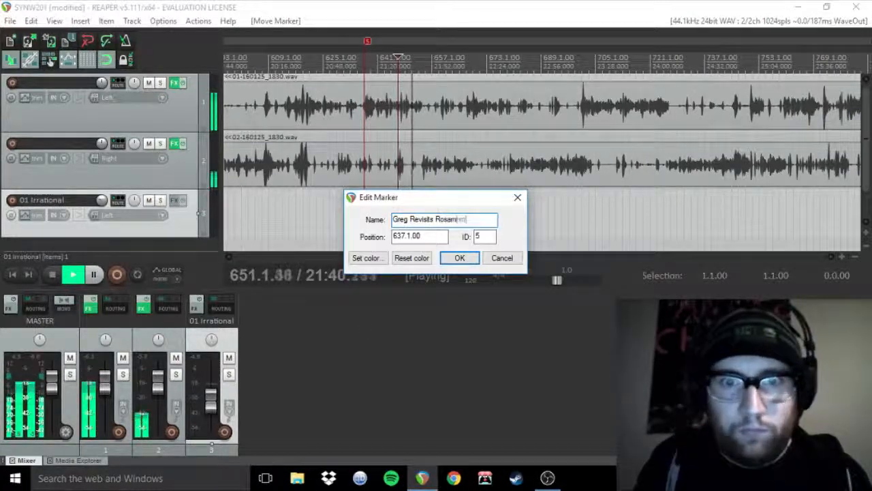
key(Return)
Step: Play the recording from marker 6 and name that marker with the speaker's first name followed by "on Cheers"
scroll(491, 215, down, 5)
click(541, 216)
drag(364, 259, 380, 259)
click(391, 217)
click(488, 213)
scroll(488, 213, up, 5)
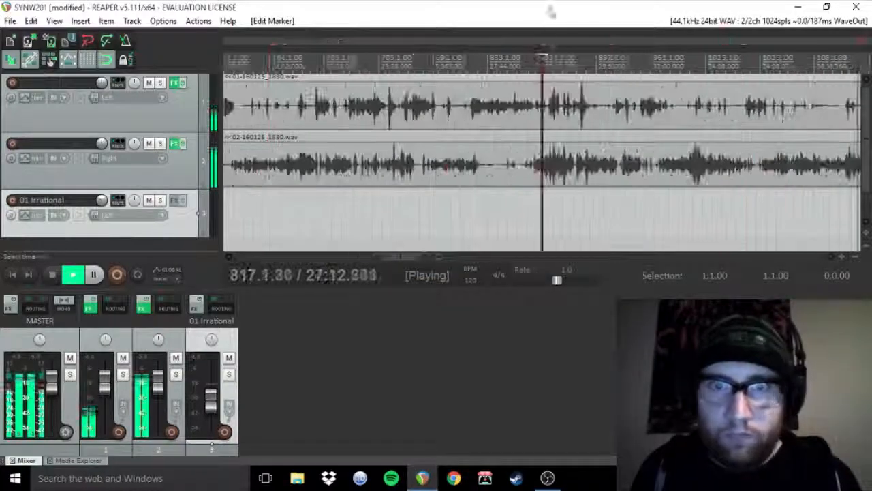
double_click(544, 41)
text(Dan Revisits Cheers)
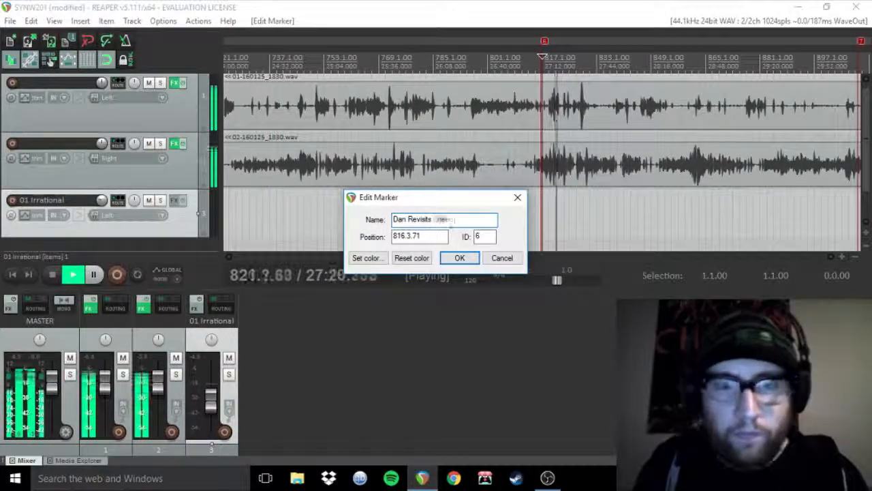
drag(458, 219, 408, 219)
text(on Cheers)
click(460, 258)
Step: Stop playback, play the recording around marker 7 and open that marker for editing
key(space)
scroll(702, 210, down, 3)
click(702, 209)
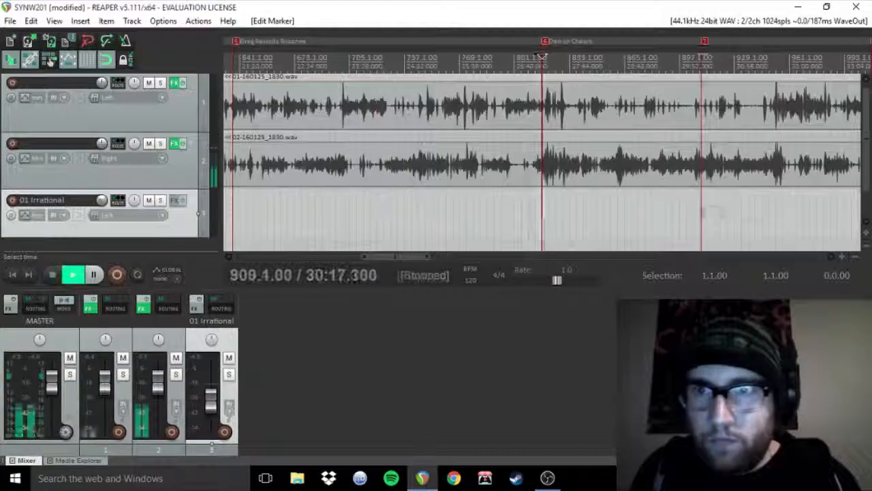
scroll(702, 210, up, 5)
key(space)
double_click(545, 42)
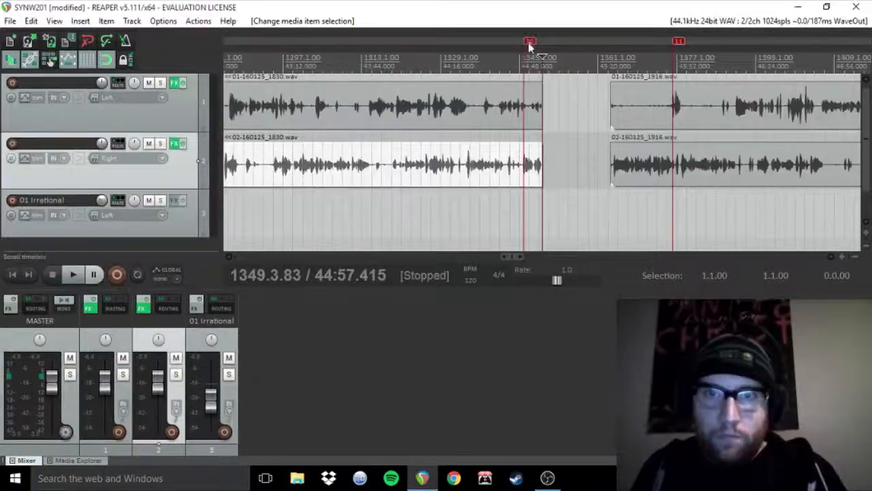
Step: Move marker 10 to the end of the first recording's clips at 1349.3.83 and add a marker at 1351.1.00
drag(529, 45, 548, 45)
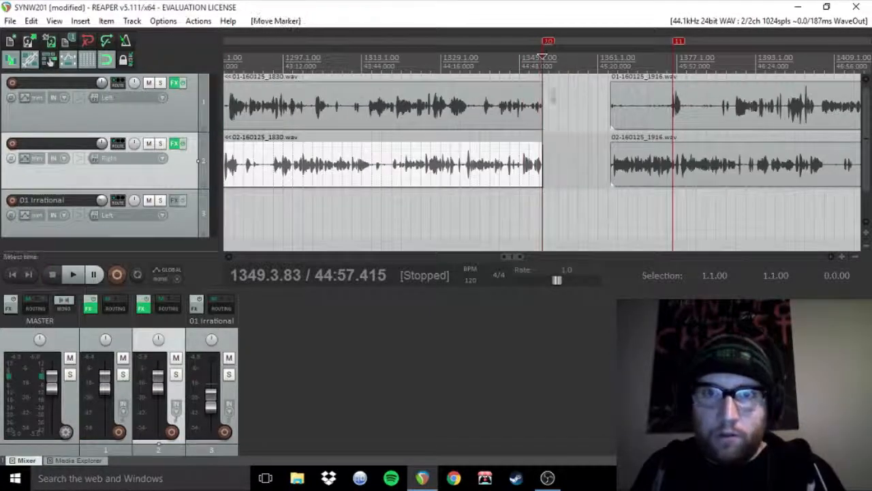
click(549, 154)
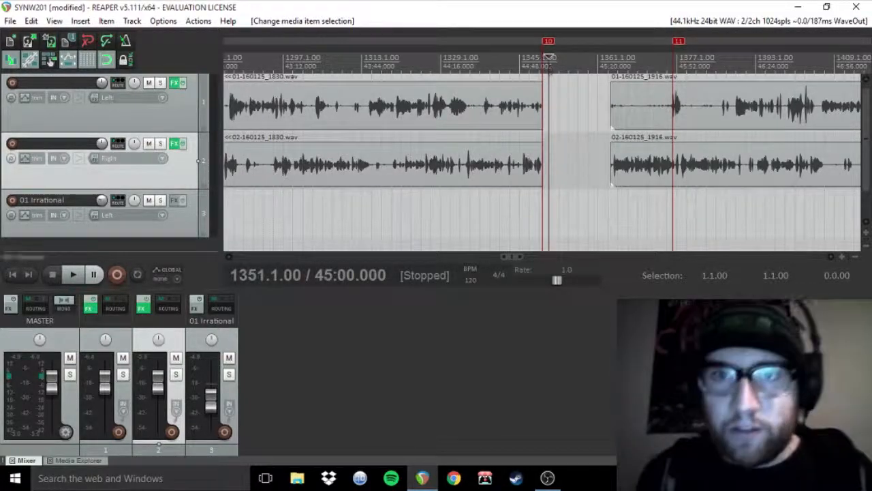
key(m)
Step: Name marker 10 "Ad Spot" and the marker at 1351.1.00 "Film Roulette Stars"
right_click(545, 48)
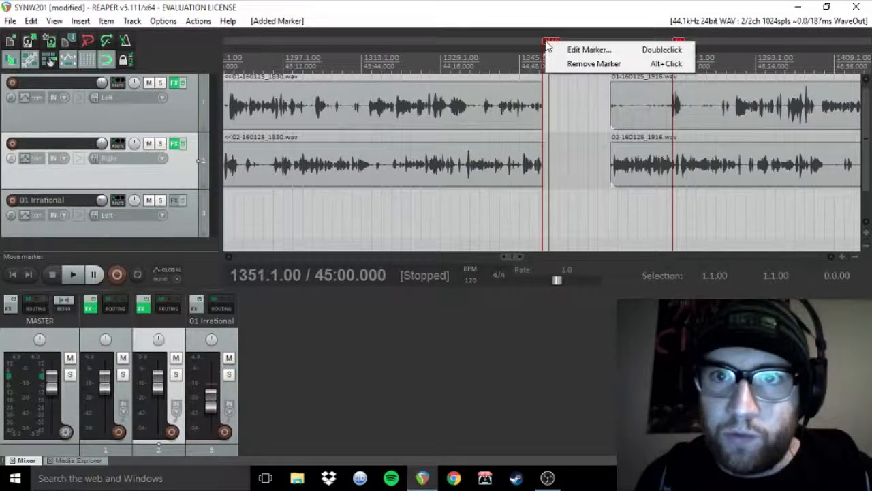
click(559, 50)
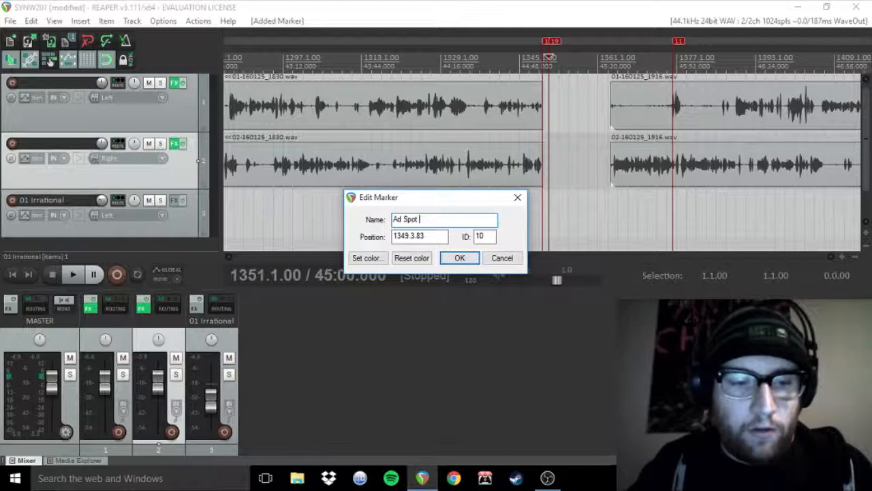
click(469, 258)
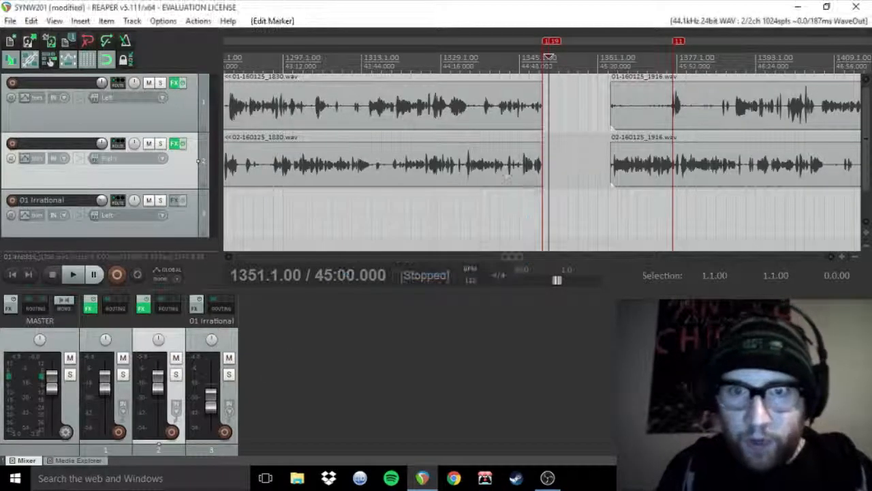
right_click(556, 44)
click(579, 49)
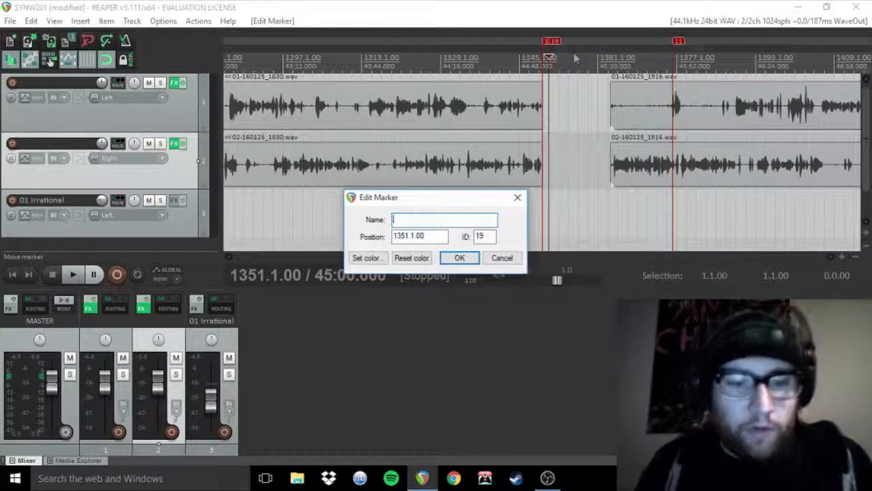
text(Film Roulette Star)
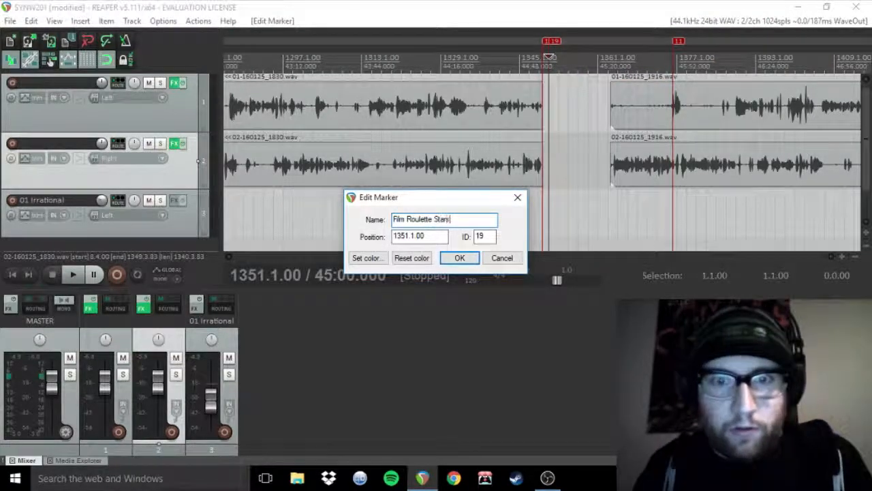
key(Return)
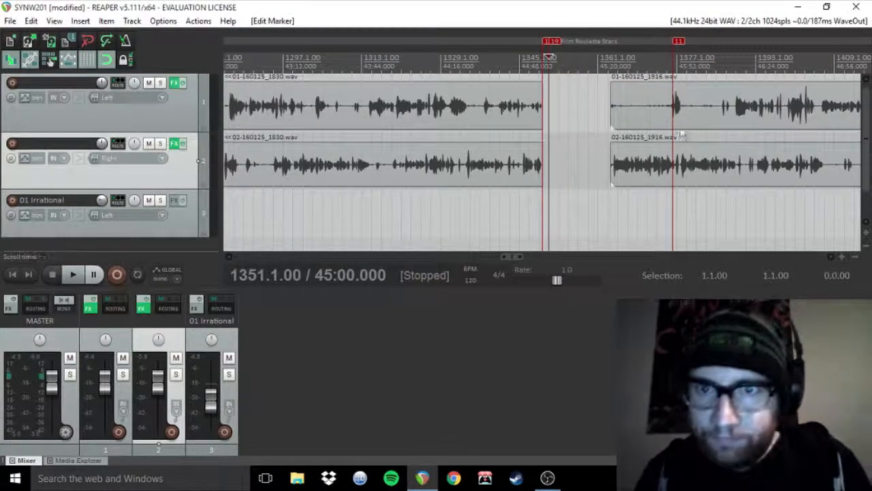
Step: Insert filmroulette.mp3 from the media files on the 01 Irrational track where the first recording ends, and play it
scroll(865, 136, down, 2)
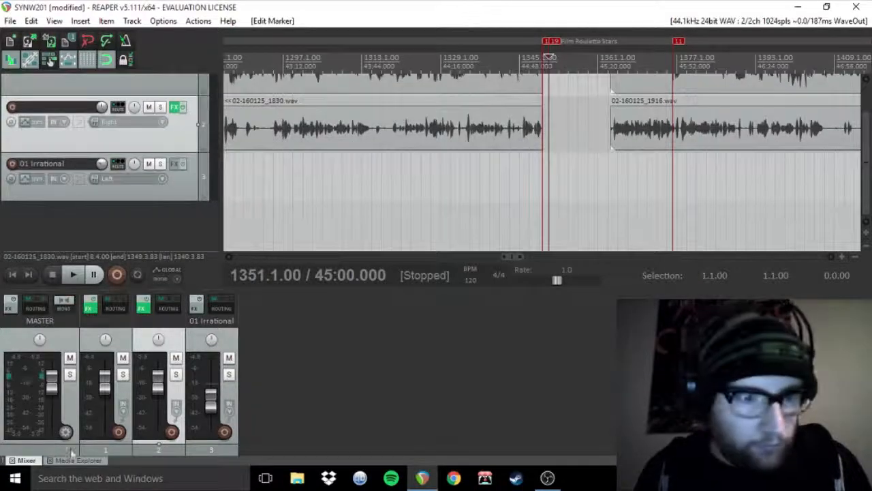
click(78, 460)
click(120, 365)
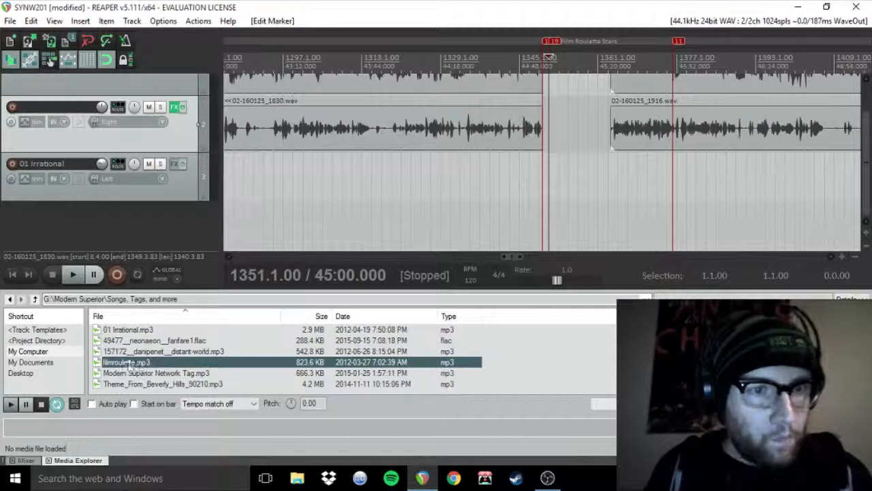
drag(620, 204, 543, 176)
key(space)
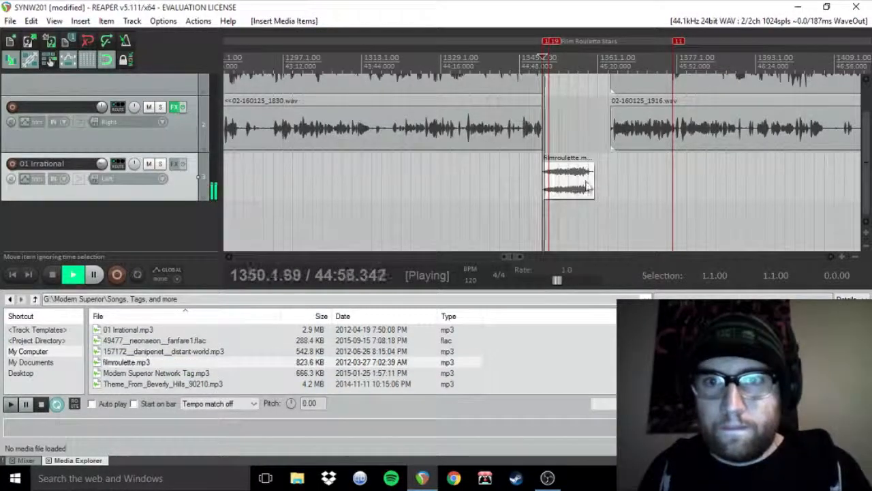
Step: Nudge the filmroulette.mp3 clip against the end of the first recording and move marker 19 back to the clip's start
scroll(586, 184, up, 3)
drag(607, 187, 610, 192)
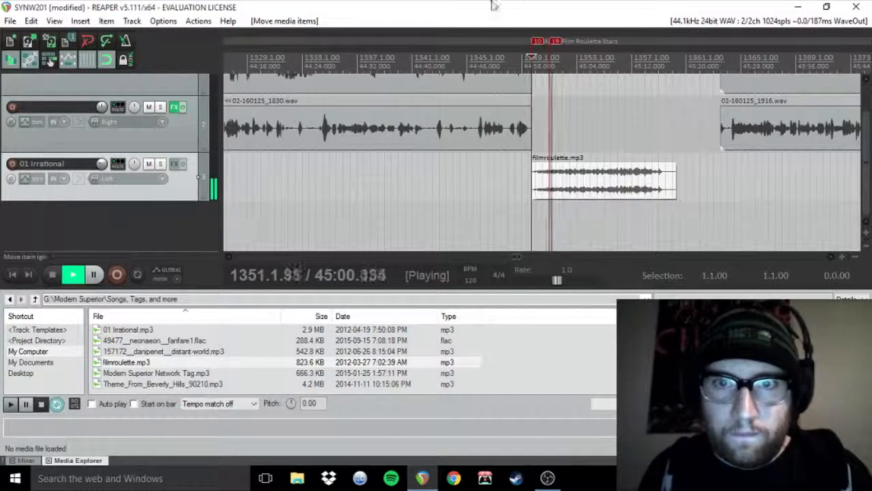
drag(555, 41, 539, 41)
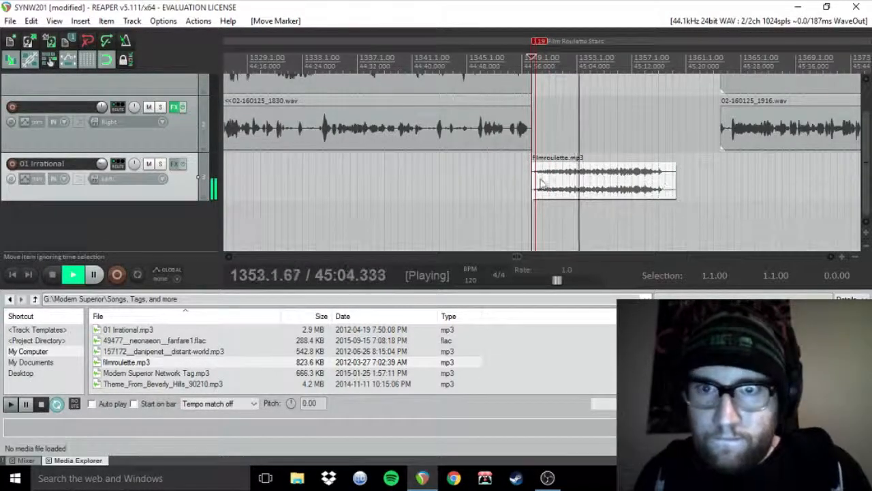
Step: Select both clips of the second recording and move them earlier so they start just before filmroulette.mp3 ends
click(741, 143)
ctrl+click(759, 92)
drag(761, 125, 666, 130)
scroll(869, 145, up, 2)
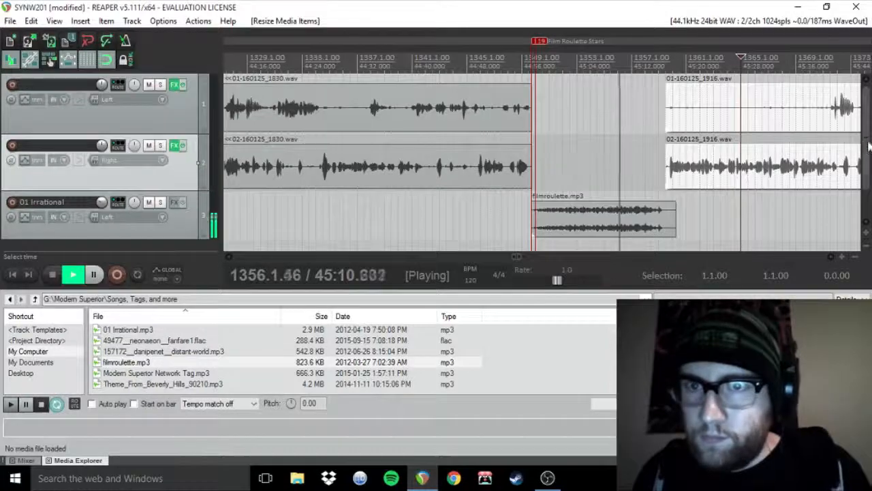
Step: Move both second-recording clips earlier and extend their starts to 45:14, overlapping the end of filmroulette.mp3
drag(737, 169, 647, 168)
mouse_move(648, 109)
mouse_down()
mouse_move(711, 107)
mouse_move(655, 107)
mouse_up()
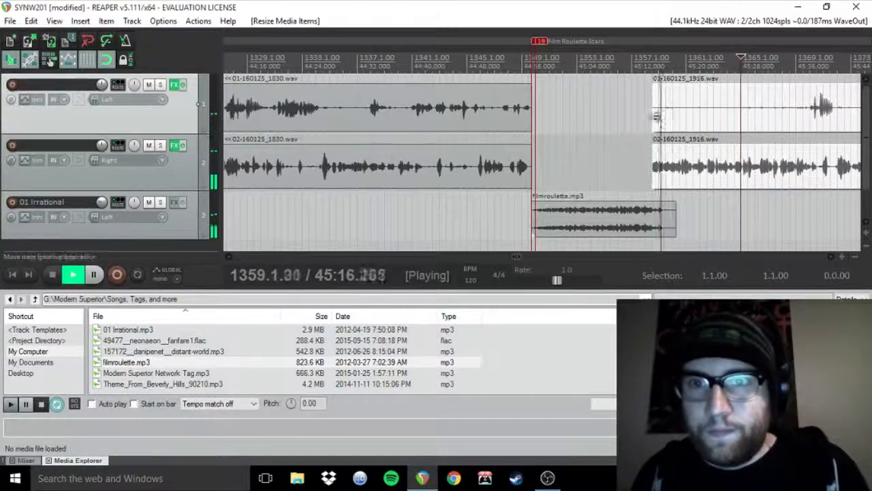
click(654, 115)
click(647, 113)
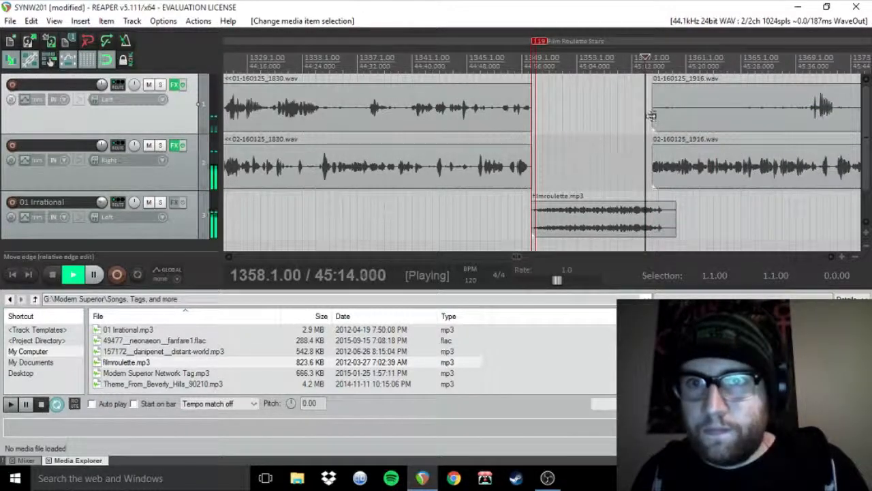
drag(652, 114, 653, 113)
drag(655, 164, 647, 162)
click(647, 162)
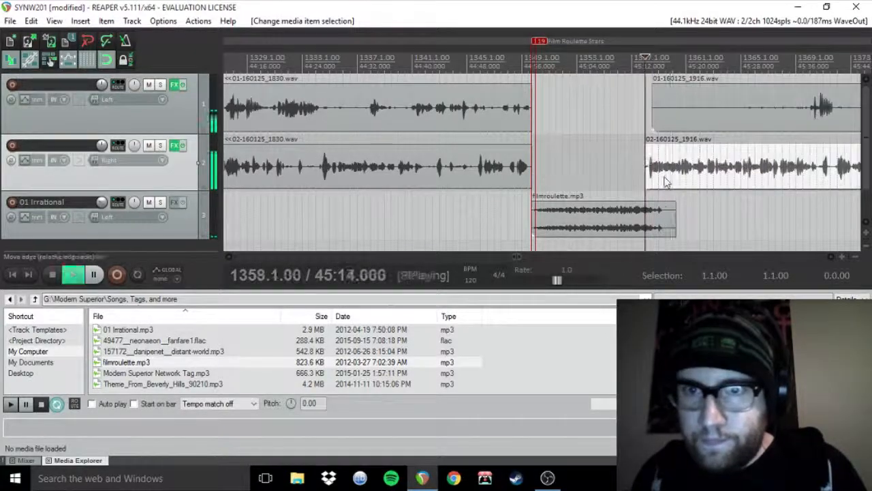
drag(654, 109, 675, 97)
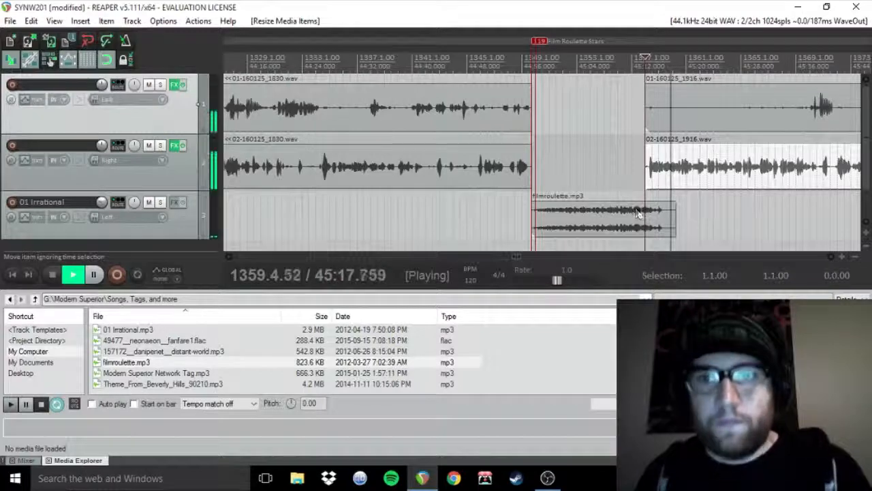
Step: Move marker 11 later to 1383.1.00, where the discussion begins, and name it "Anomalisa Review"
scroll(637, 213, down, 3)
click(634, 197)
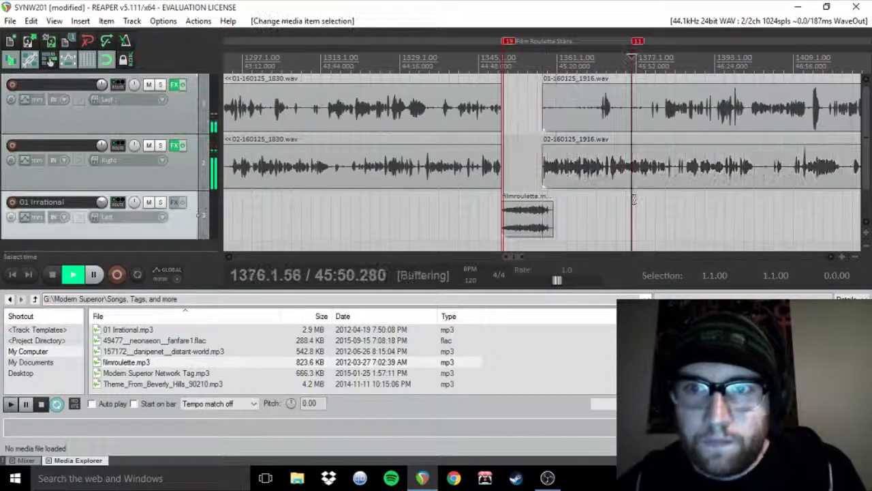
scroll(641, 135, up, 2)
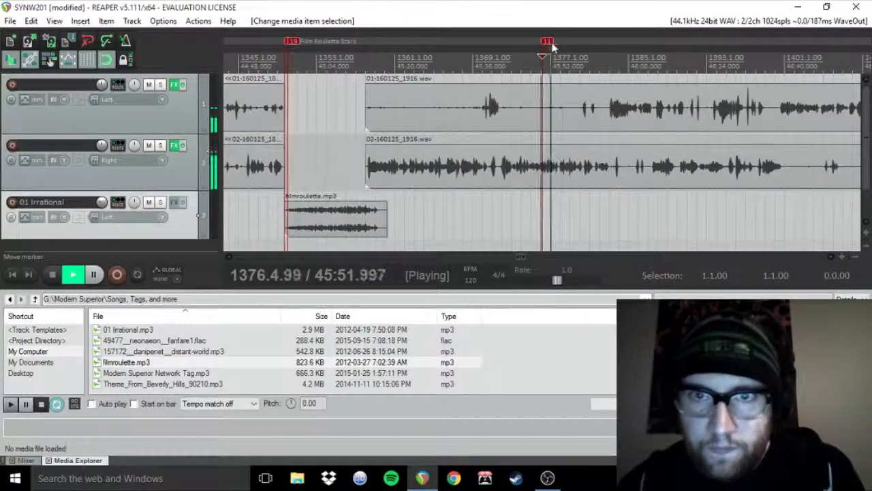
drag(603, 44, 606, 45)
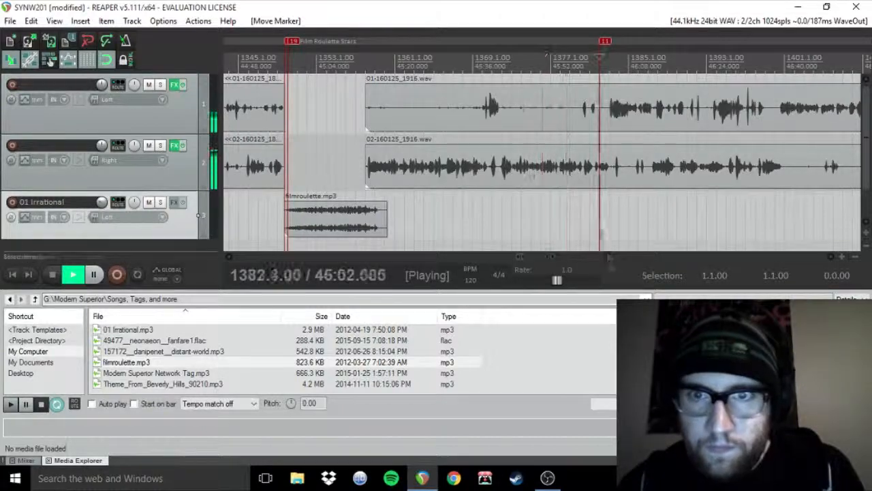
double_click(615, 43)
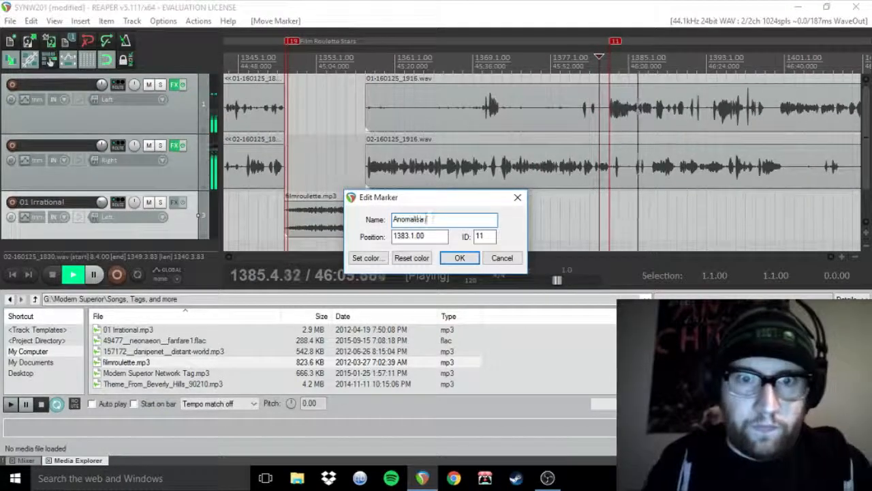
text(Anomalie)
key(Return)
key(space)
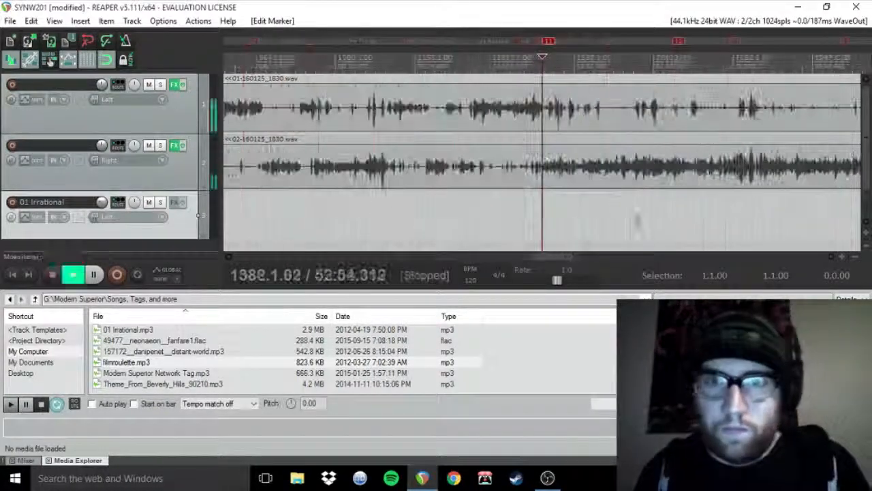
Step: Play around marker 12, move the marker slightly later and name it "Everest Review"
key(space)
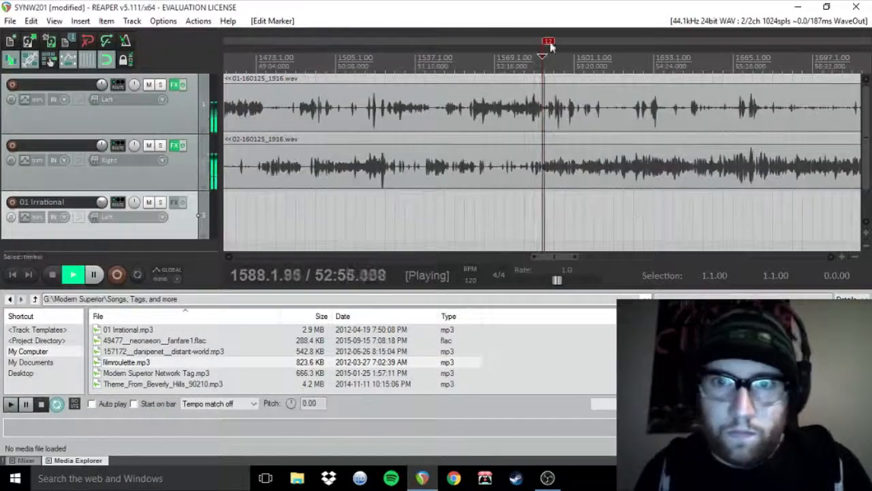
right_click(549, 43)
click(575, 49)
key(Return)
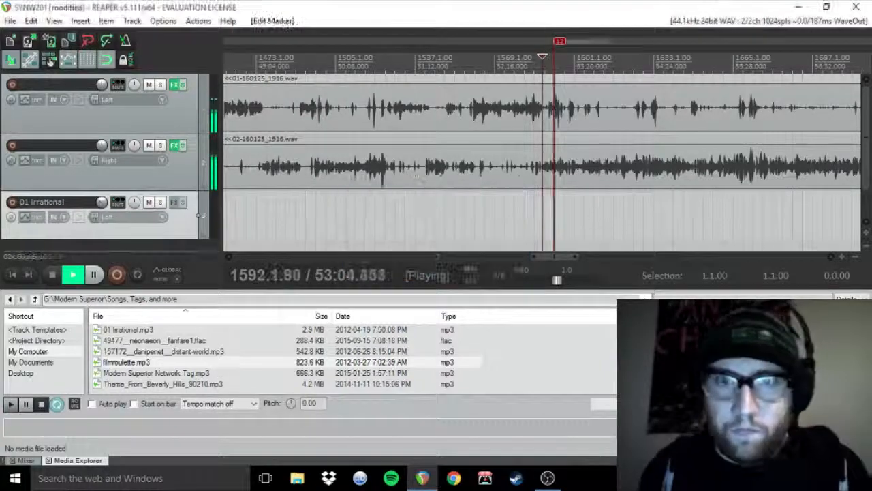
key(space)
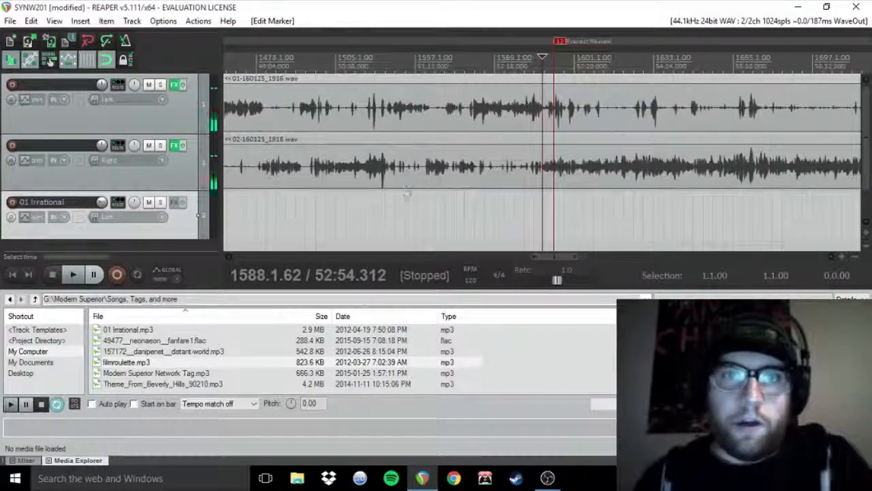
Step: Change the timeline ruler's time format to Minutes:Seconds
scroll(407, 193, down, 6)
scroll(384, 75, up, 5)
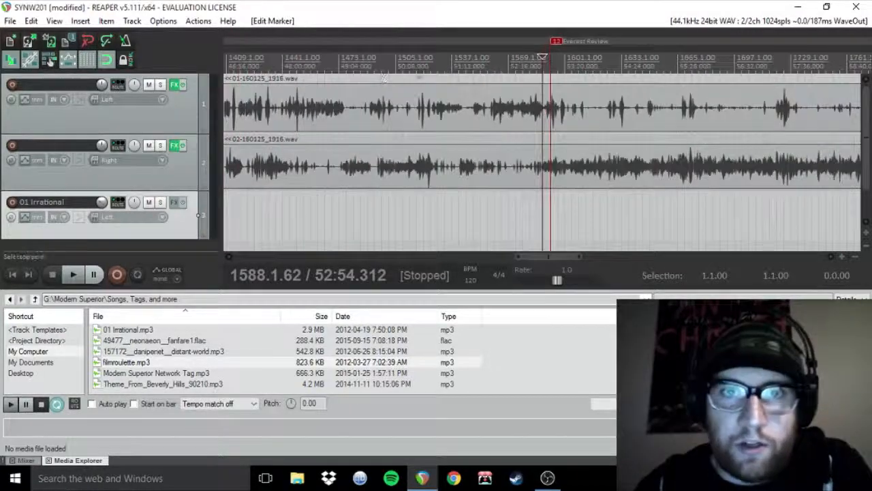
right_click(418, 66)
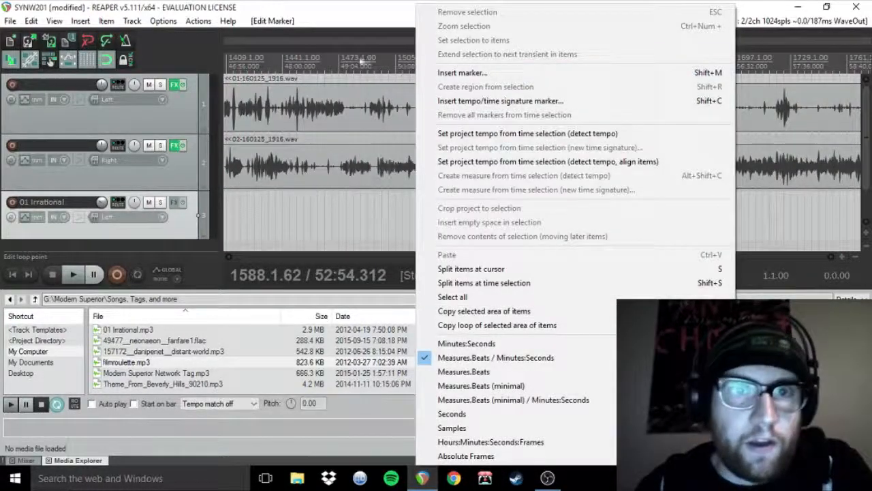
click(354, 17)
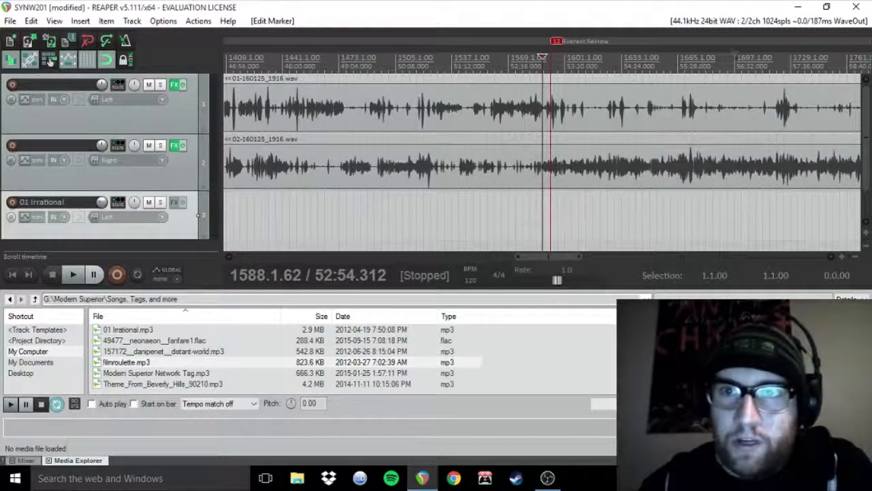
right_click(330, 64)
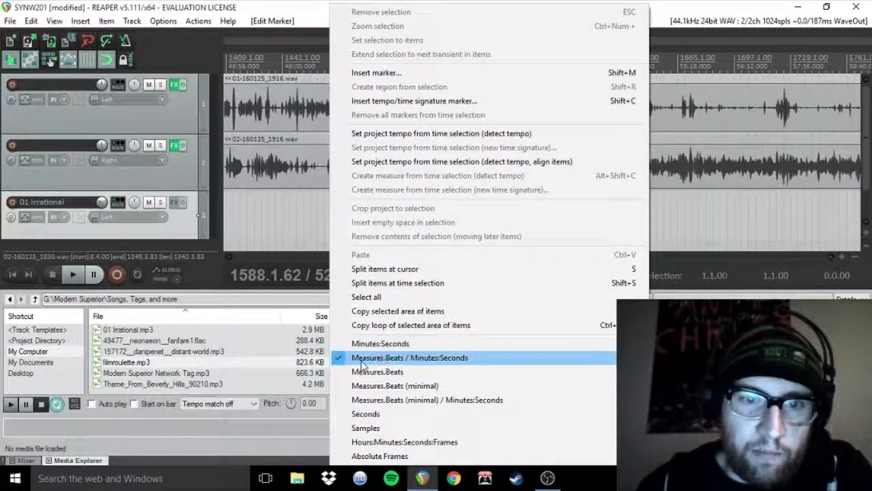
click(380, 344)
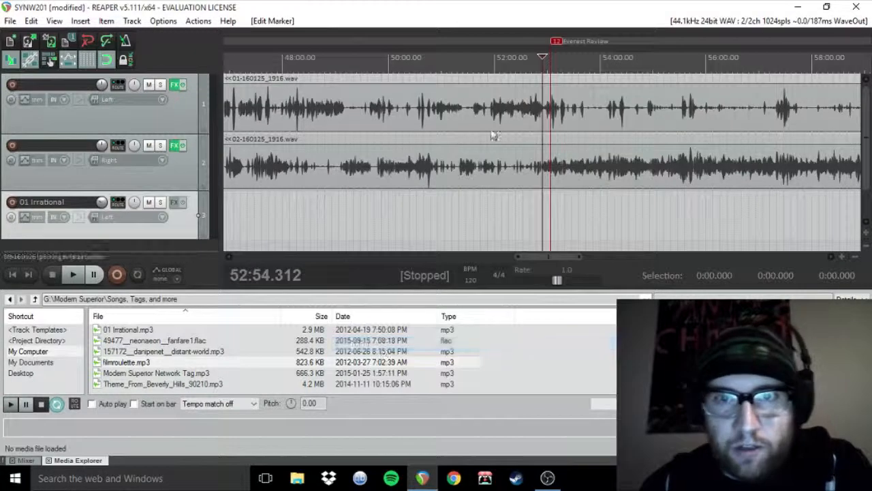
Step: Play the second recording at marker 13 to listen for the topic change
scroll(443, 92, down, 3)
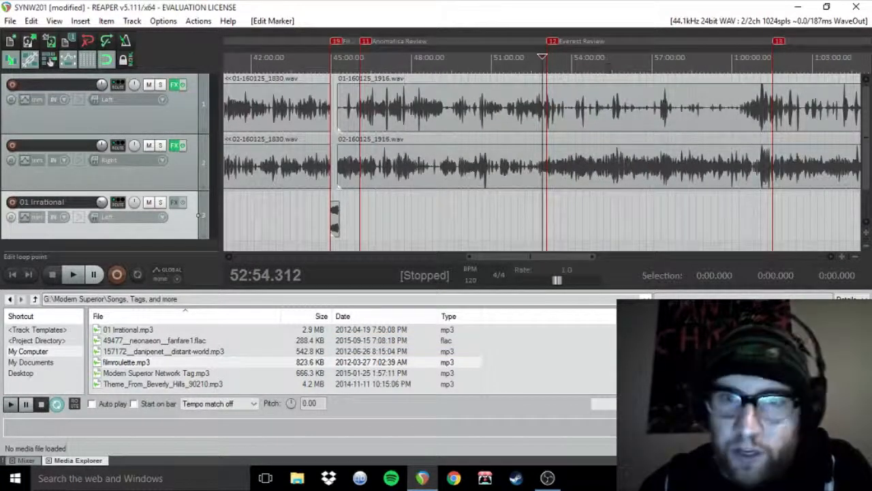
drag(571, 262, 615, 259)
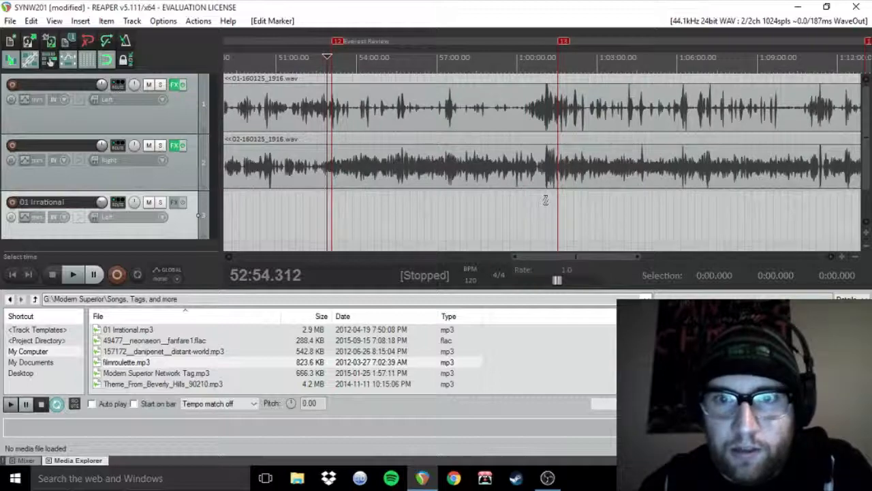
click(556, 201)
scroll(555, 201, up, 2)
key(space)
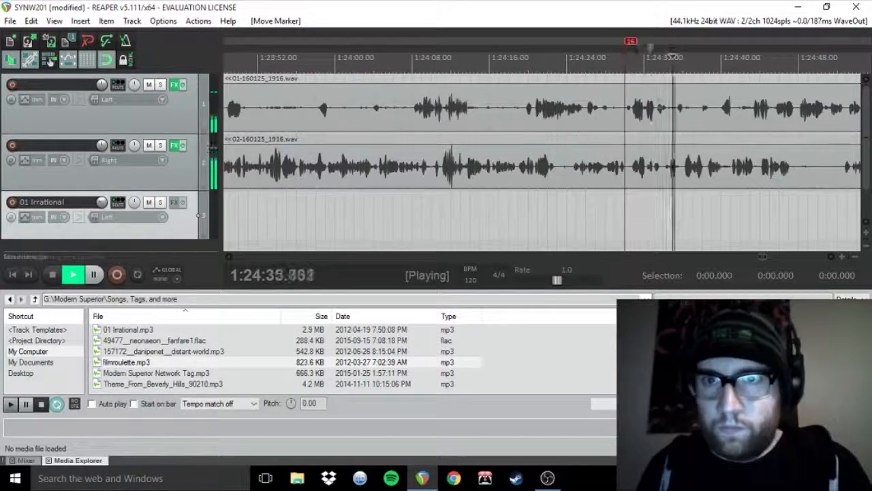
key(space)
key(s)
key(ctrl+z)
click(705, 122)
key(s)
click(707, 178)
key(s)
ctrl+click(711, 122)
drag(567, 105, 541, 105)
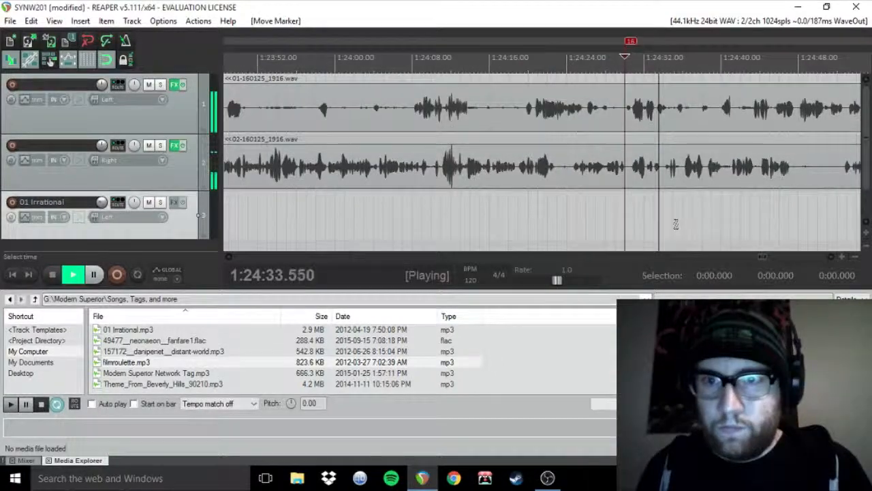
Step: Move marker 16 to 1:24:38 and split both voice clips at that point
click(673, 224)
drag(629, 42, 709, 43)
key(space)
key(s)
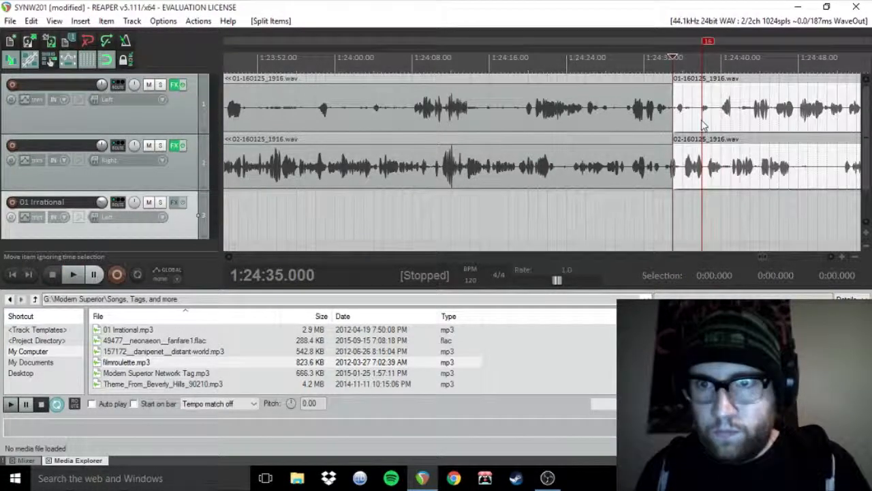
key(ctrl+z)
click(704, 123)
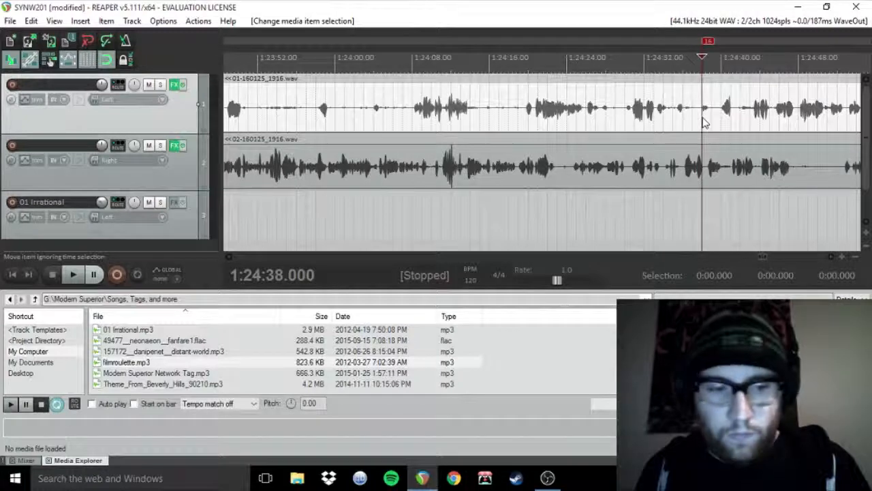
key(s)
click(710, 161)
key(s)
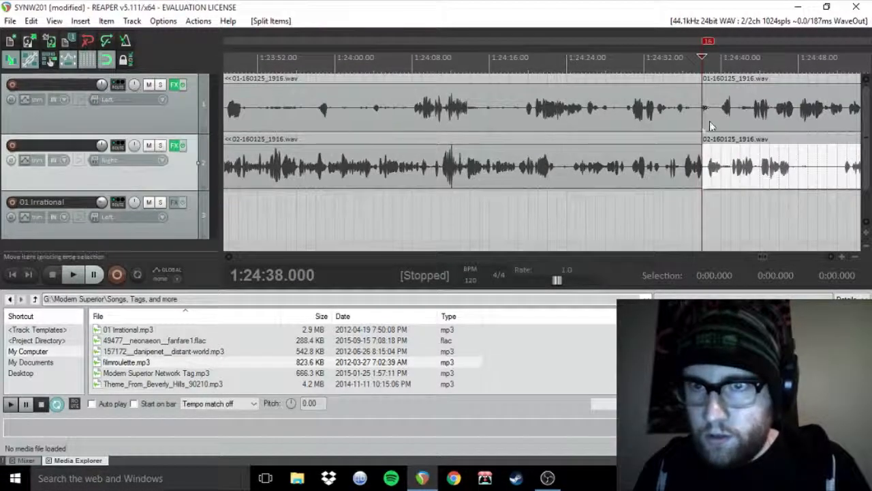
Step: Open a gap after marker 16 by moving the following voice clips to about 1:24:40, and trim the first track's clip start to about 1:24:41
click(709, 125)
scroll(706, 117, up, 4)
drag(520, 107, 597, 114)
click(568, 116)
click(583, 111)
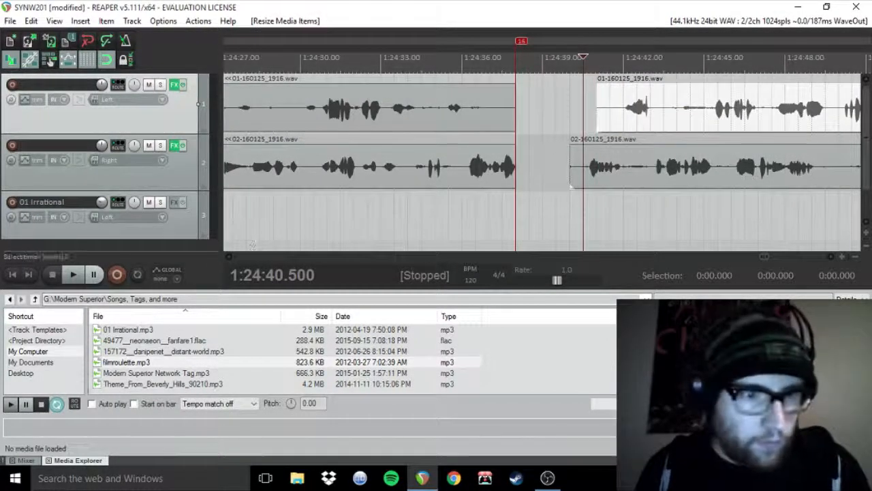
Step: Insert 49477__neonaeon__fanfare1.flac at marker 16 on the 01 Irrational track and move both following voice clips about two seconds later
click(140, 352)
drag(139, 342, 519, 219)
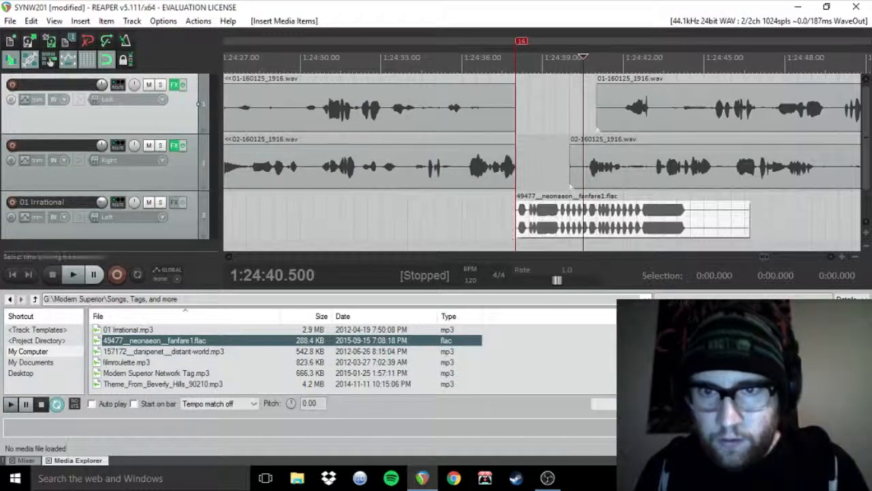
click(601, 161)
ctrl+click(620, 127)
drag(625, 168, 669, 172)
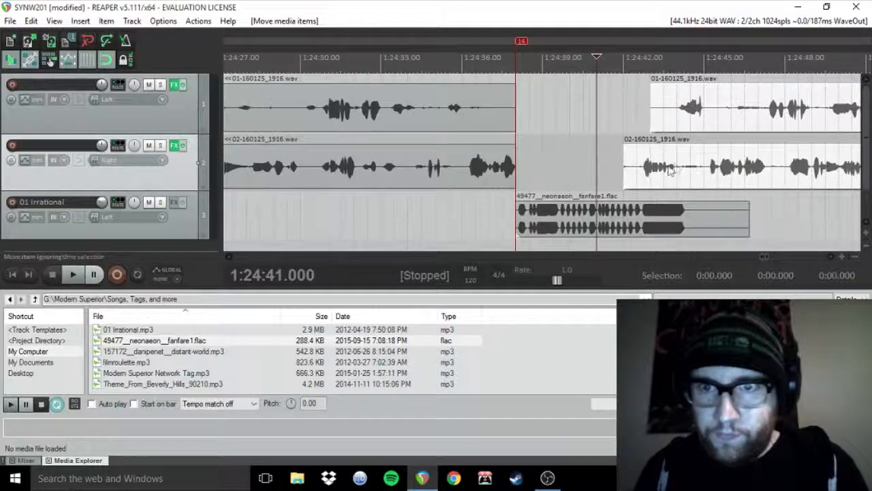
key(space)
click(502, 216)
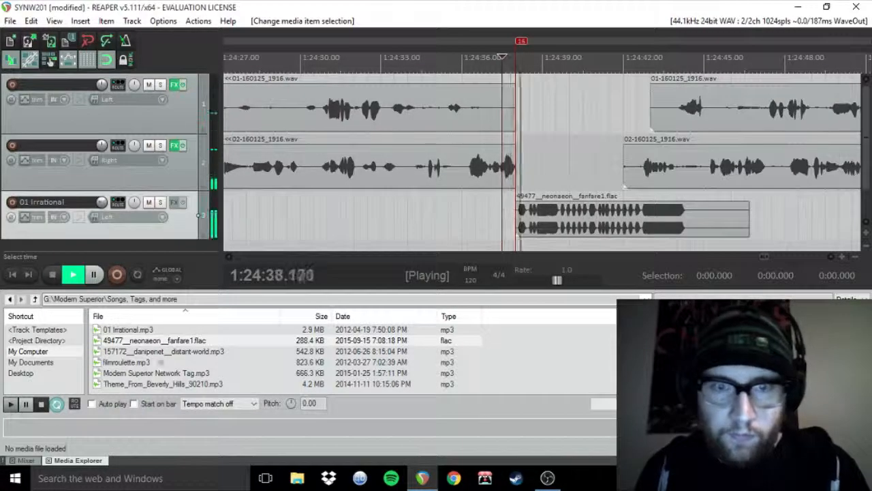
Step: Shift the fanfare clip about half a second earlier and adjust the second track's clip edges around the gap to about 1:24:38.5 and 1:24:42.5
key(space)
drag(539, 228, 525, 228)
click(463, 225)
key(space)
drag(624, 169, 637, 170)
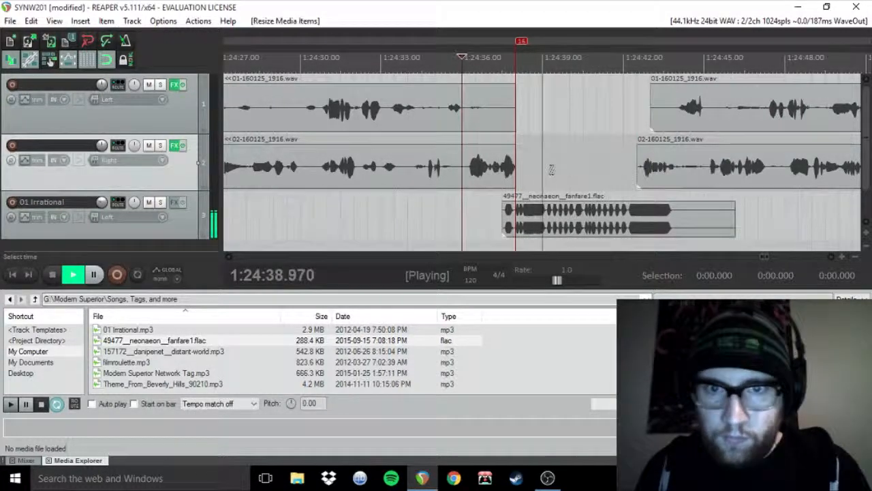
drag(516, 171, 528, 171)
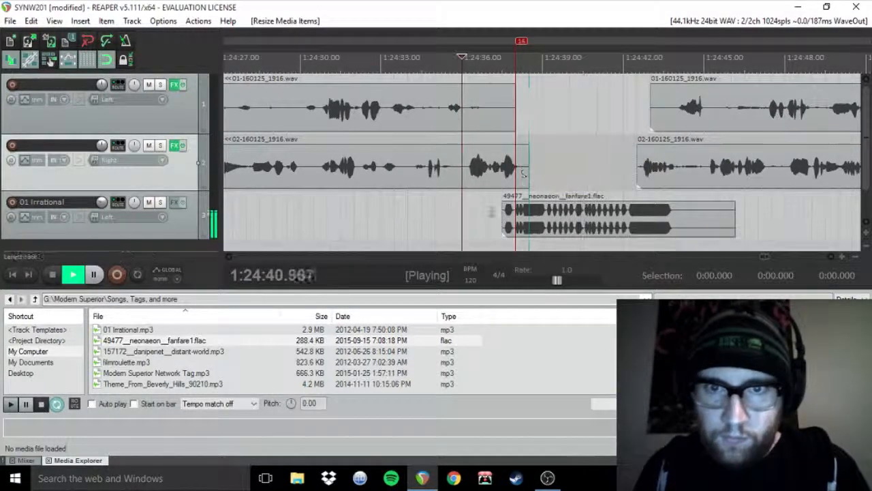
Step: Play the transition from just before the fanfare into the following voice clips to check its timing
click(488, 205)
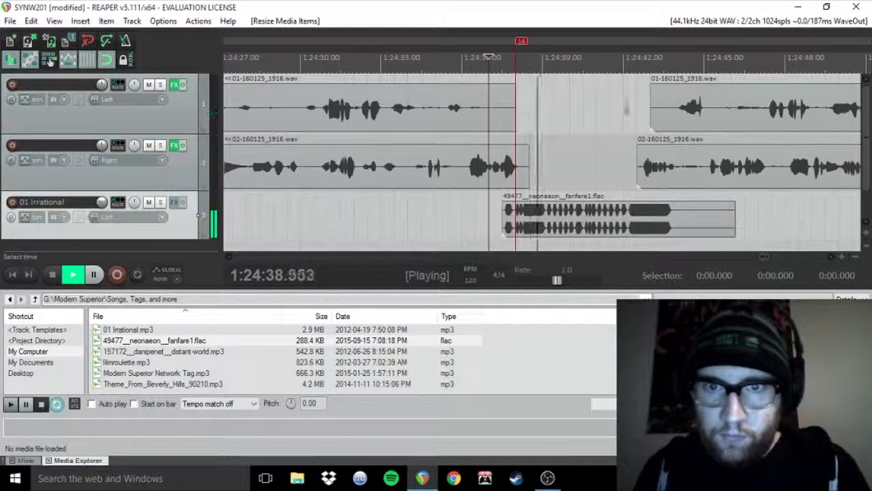
scroll(475, 204, down, 2)
scroll(475, 204, down, 1)
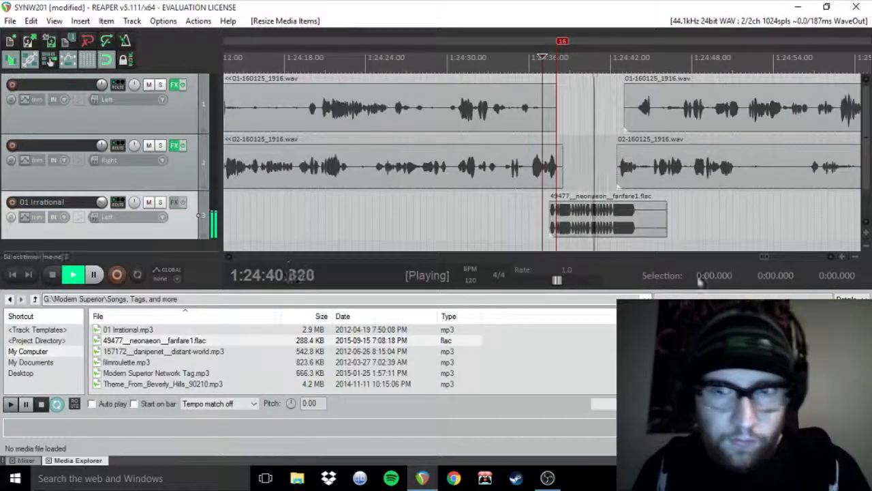
click(831, 258)
click(831, 258)
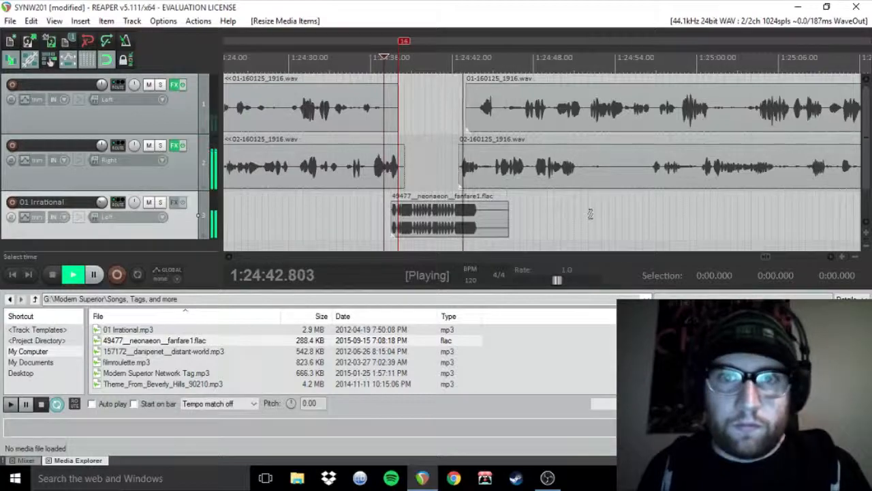
scroll(591, 214, down, 1)
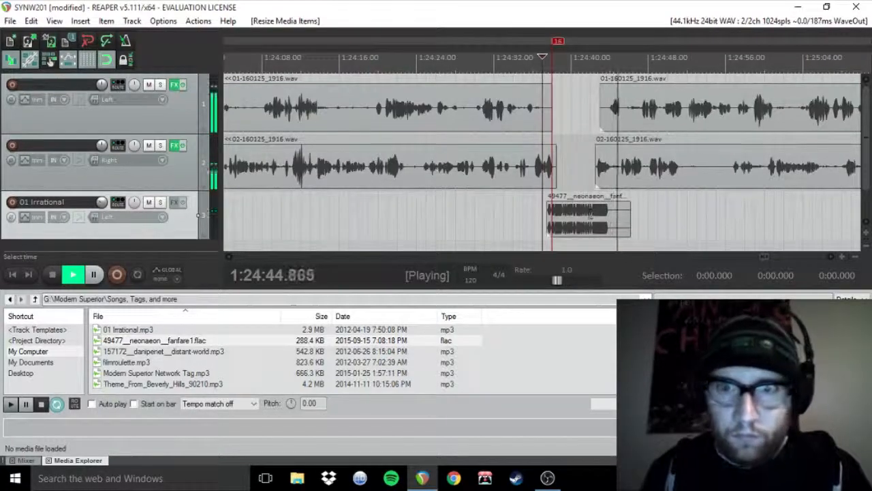
key(space)
Step: Place the edit cursor at 1:31:04, near the end of the second recording, and play from there
scroll(697, 200, down, 4)
drag(741, 258, 762, 259)
click(619, 208)
key(space)
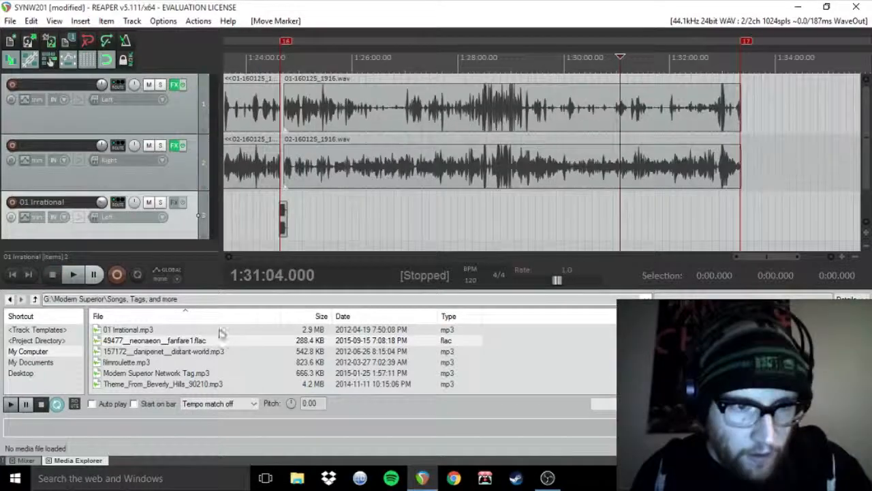
Step: Copy the 01 Irrational intro clip to marker 17 at the end of the third track and shift it about two seconds earlier
click(143, 362)
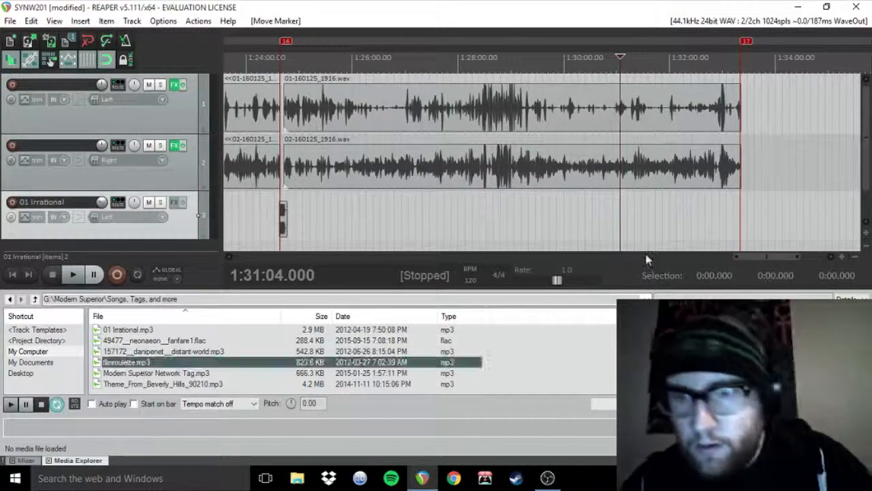
drag(766, 256, 143, 249)
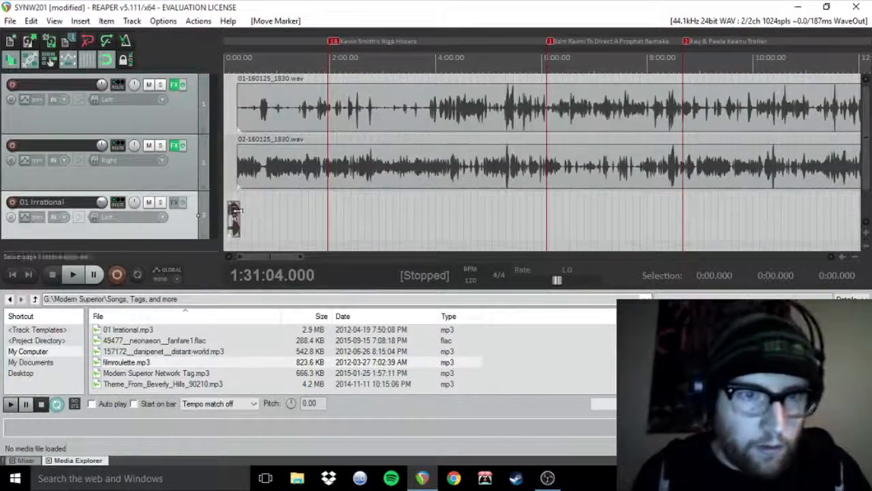
click(238, 212)
drag(271, 258, 762, 273)
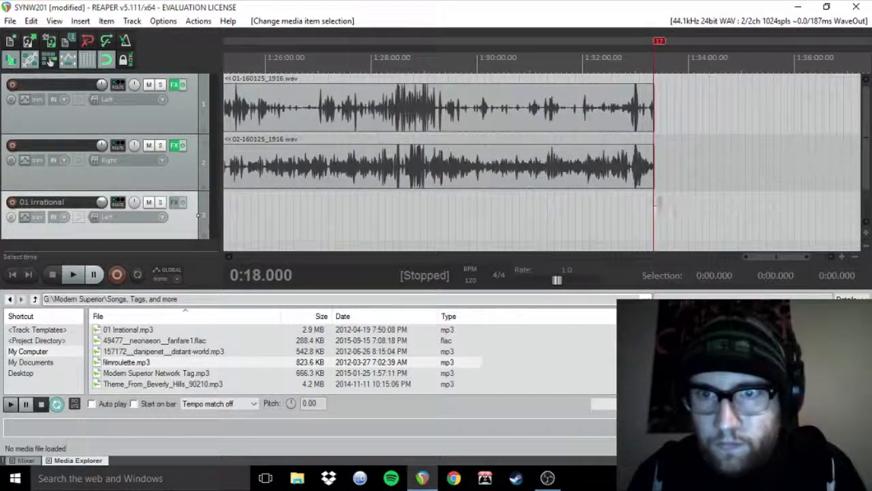
key(ctrl+v)
scroll(658, 218, up, 6)
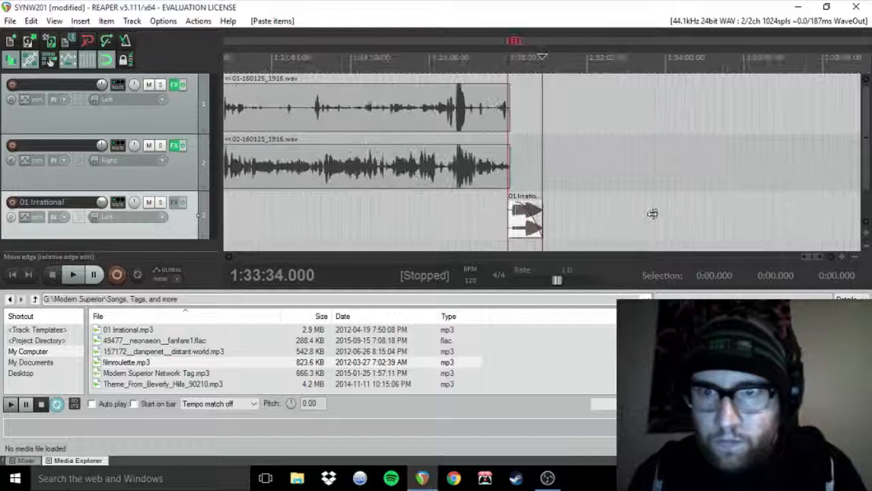
drag(426, 230, 407, 226)
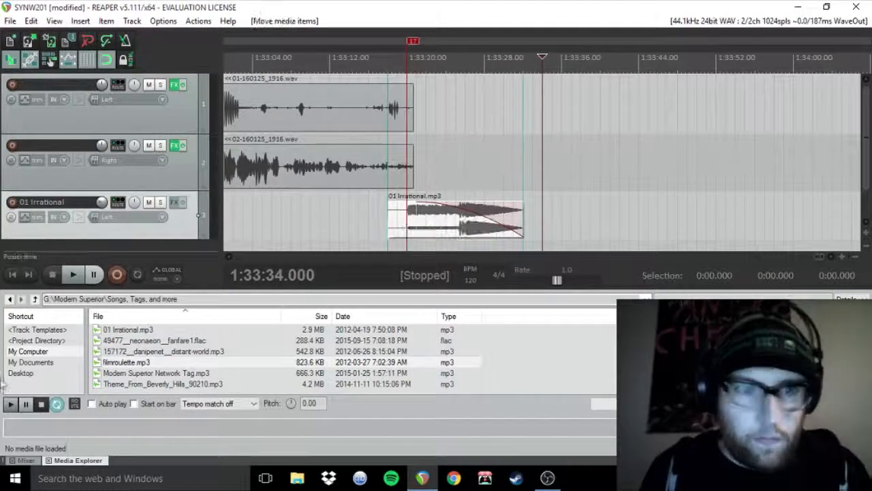
Step: Insert Modern Superior Network Tag.mp3 on the second track near the closing music's end and shift it to start at about 1:33:30
click(164, 375)
drag(529, 233, 518, 179)
click(532, 140)
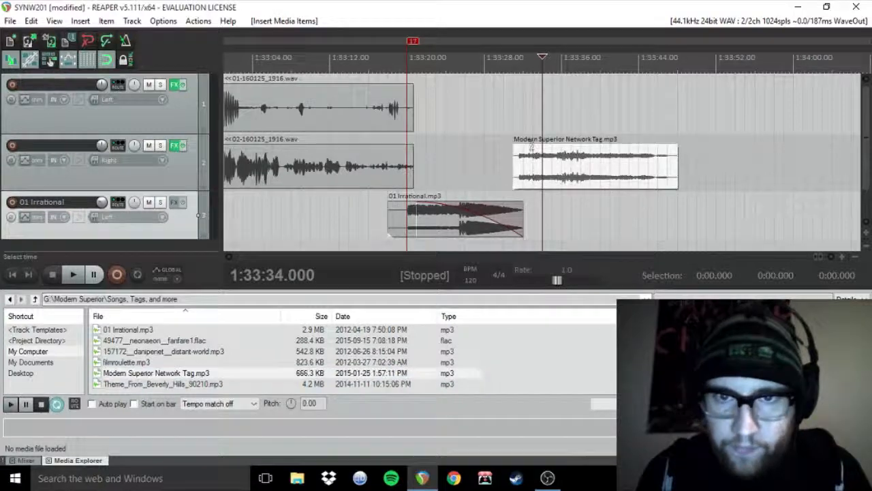
click(477, 183)
key(space)
drag(536, 181, 526, 180)
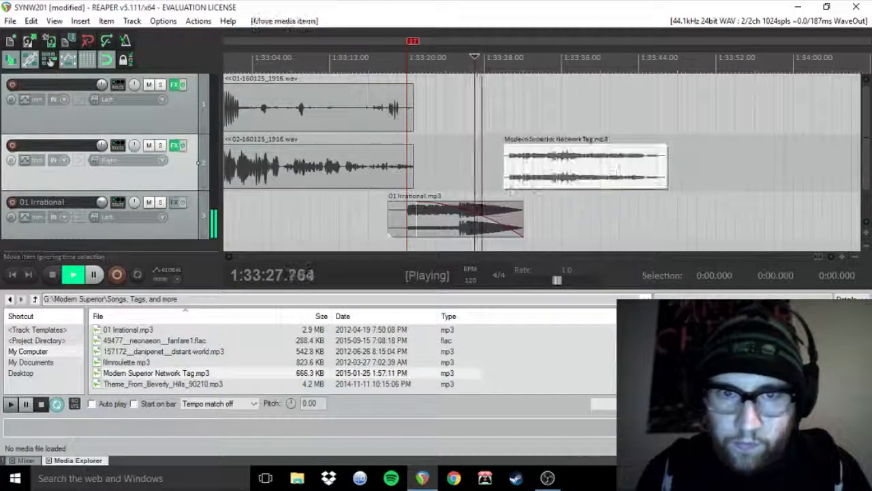
Step: Move the network tag clip to a new fourth track and lower its clip volume to -1.63 dB
click(25, 460)
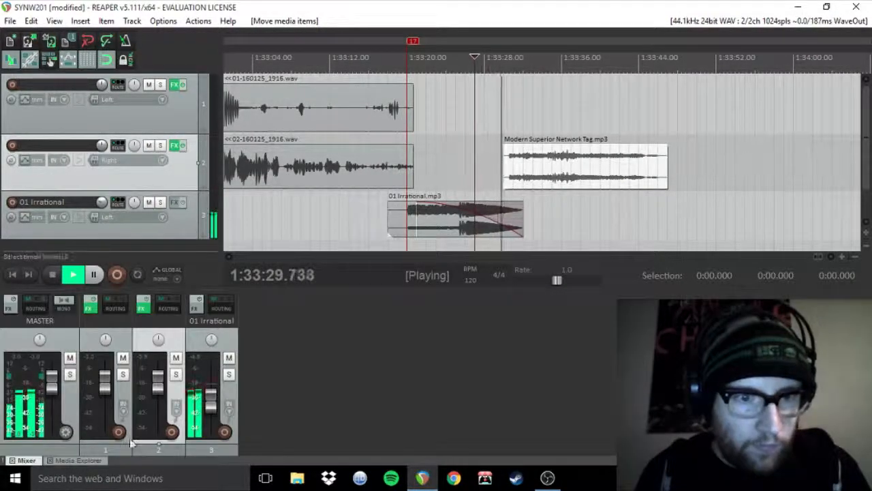
key(space)
drag(529, 175, 531, 254)
drag(867, 130, 866, 159)
drag(585, 203, 588, 207)
Step: Play the network tag from 1:33:29 and lower the fourth track's volume slightly
click(495, 217)
key(space)
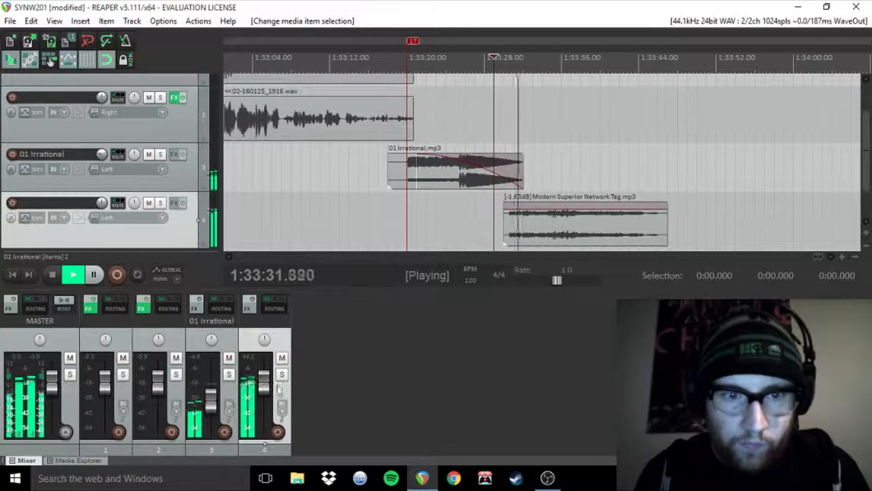
mouse_move(266, 388)
mouse_down()
mouse_move(266, 405)
mouse_move(266, 397)
mouse_up()
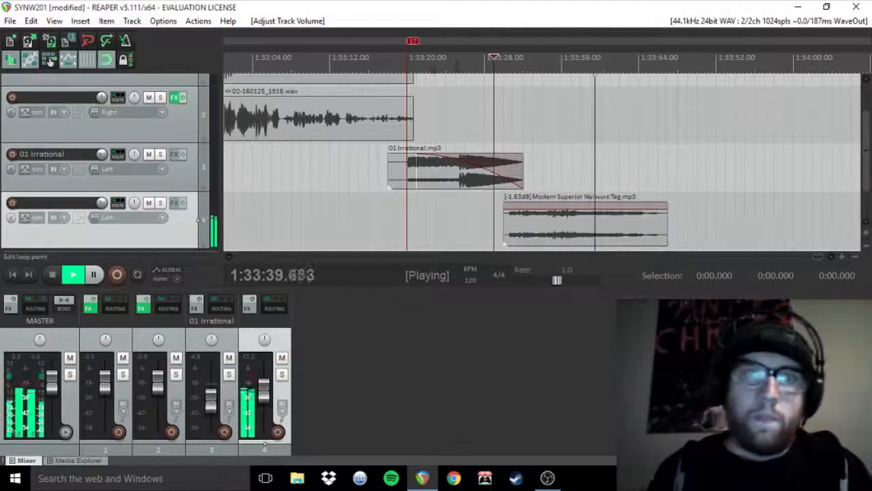
key(space)
Step: Move marker 17 to the network tag's end at 1:33:47 and name it Ad Spot #3
drag(413, 42, 587, 49)
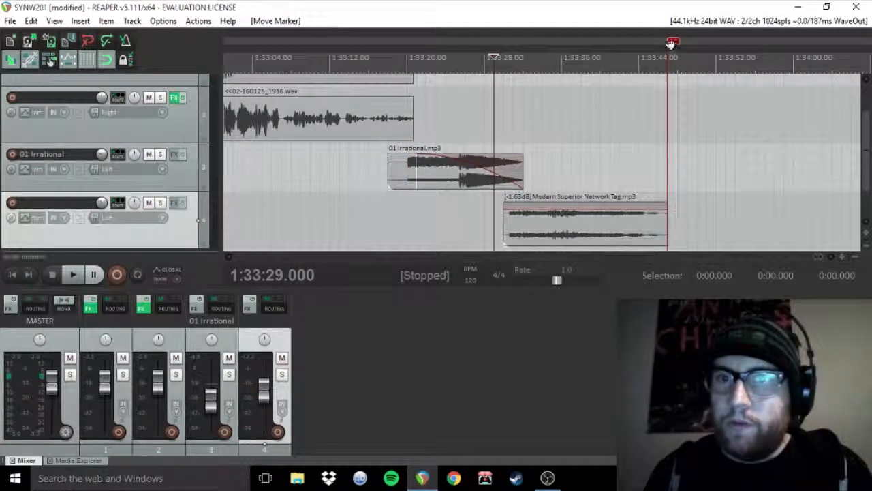
right_click(671, 46)
click(507, 6)
right_click(674, 45)
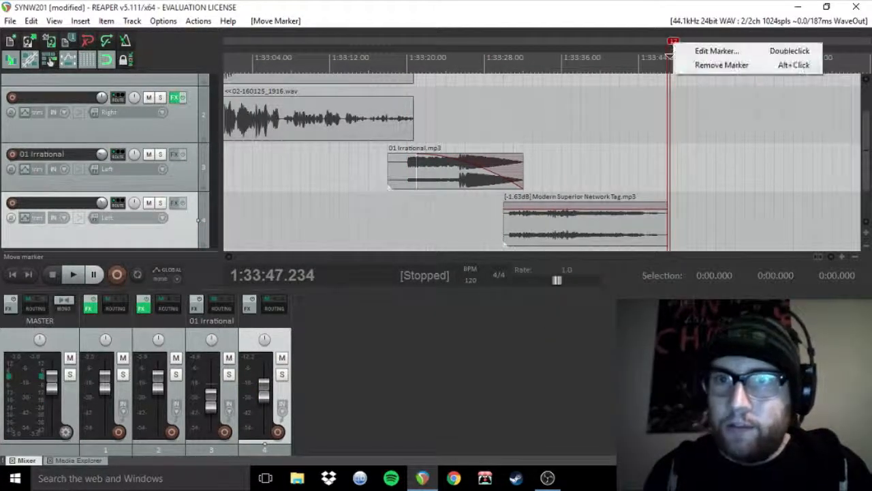
click(700, 51)
text(Ad)
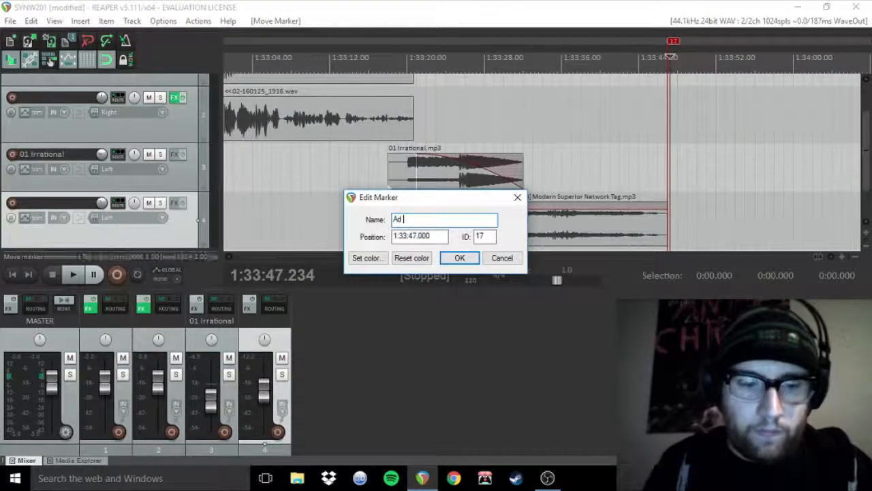
text( Spot #)
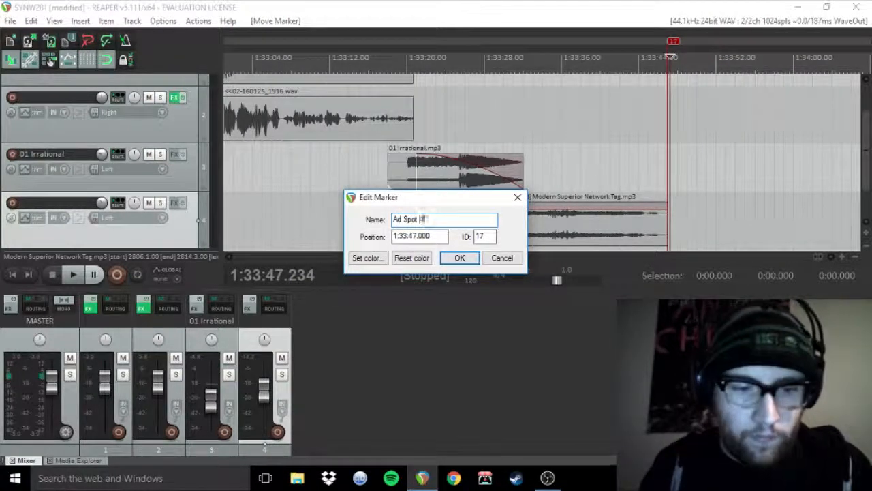
text(3)
key(Return)
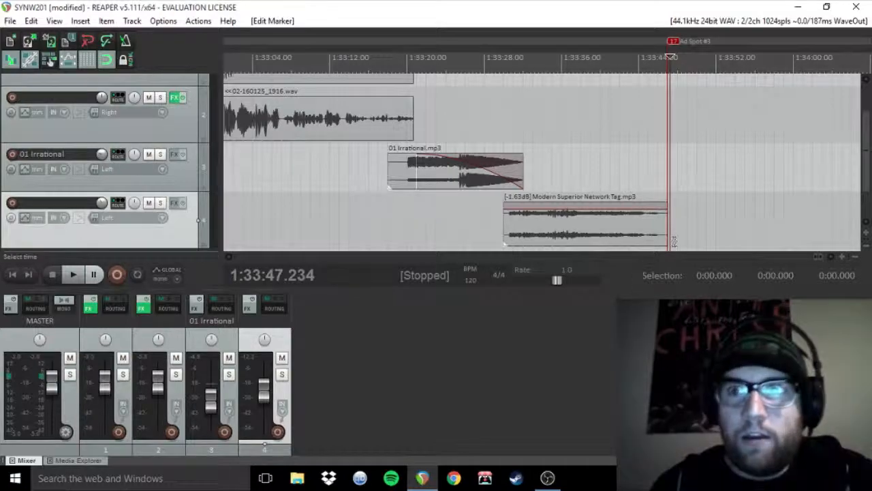
Step: List only the markers in the Region/Marker Manager and enlarge its window to review the topic names and start times
scroll(545, 240, down, 3)
drag(809, 256, 347, 261)
drag(866, 145, 866, 102)
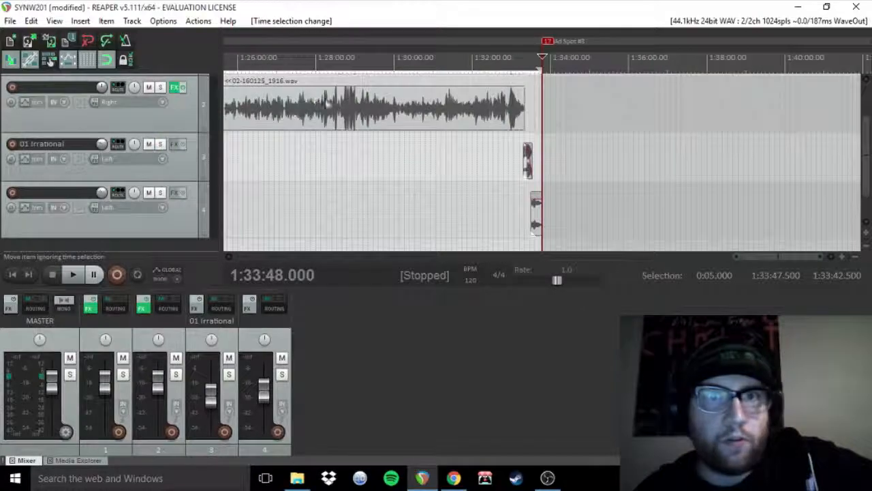
scroll(414, 114, down, 8)
scroll(470, 157, up, 4)
drag(664, 257, 302, 258)
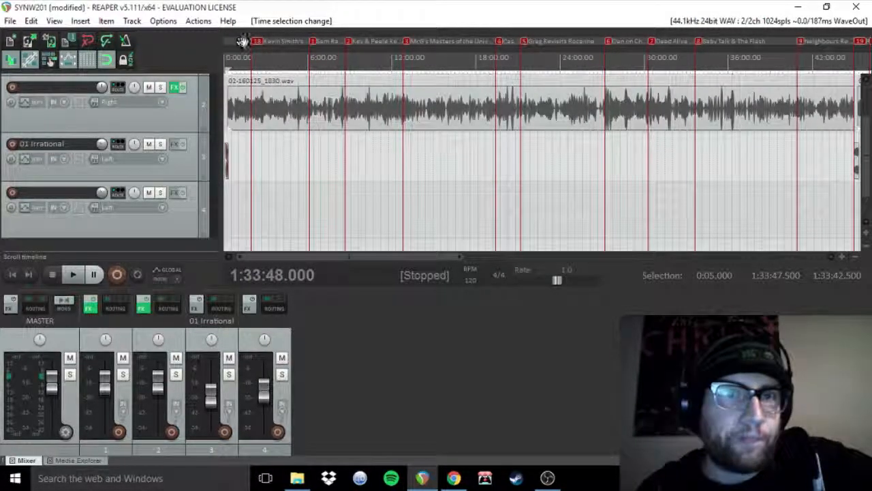
click(55, 21)
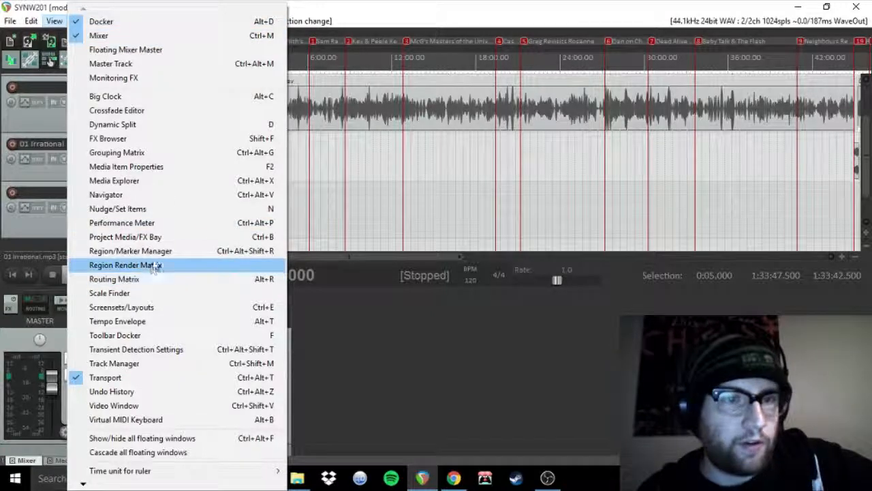
click(157, 252)
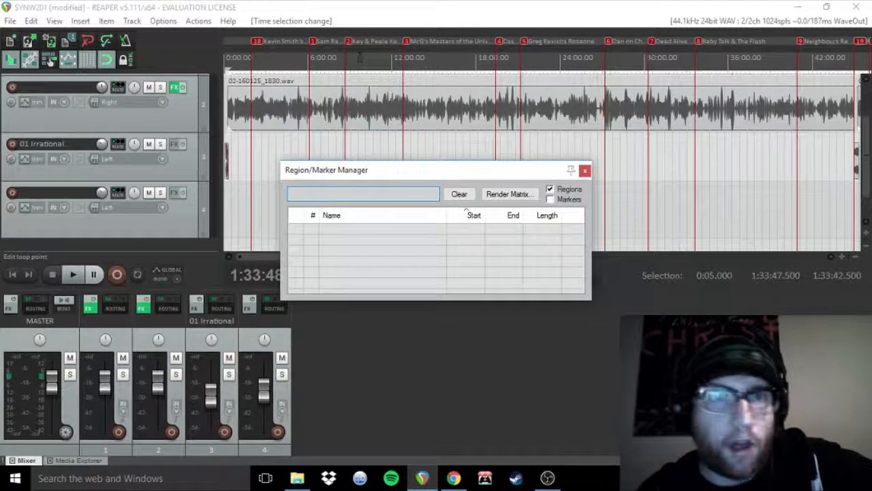
click(550, 199)
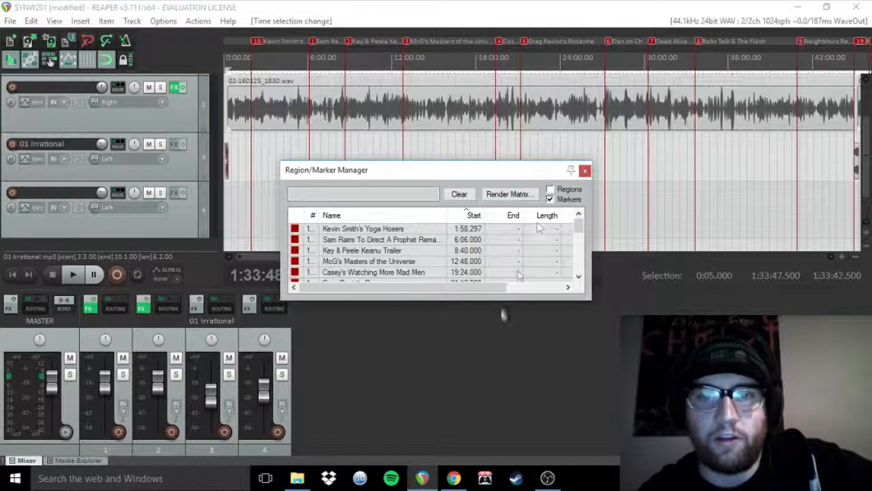
drag(532, 300, 530, 424)
drag(580, 356, 584, 397)
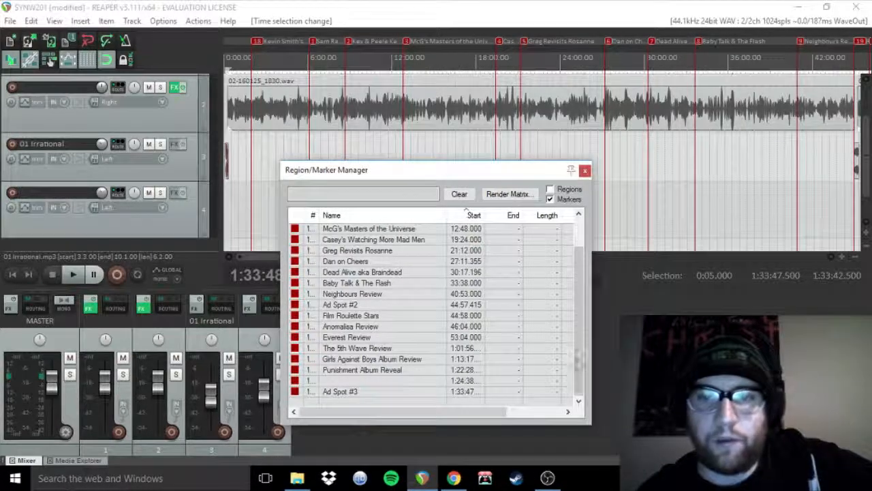
scroll(574, 365, up, 2)
Step: Export the markers to the Desktop as the text file SYNW201_markers.txt and close the Region/Marker Manager
right_click(419, 262)
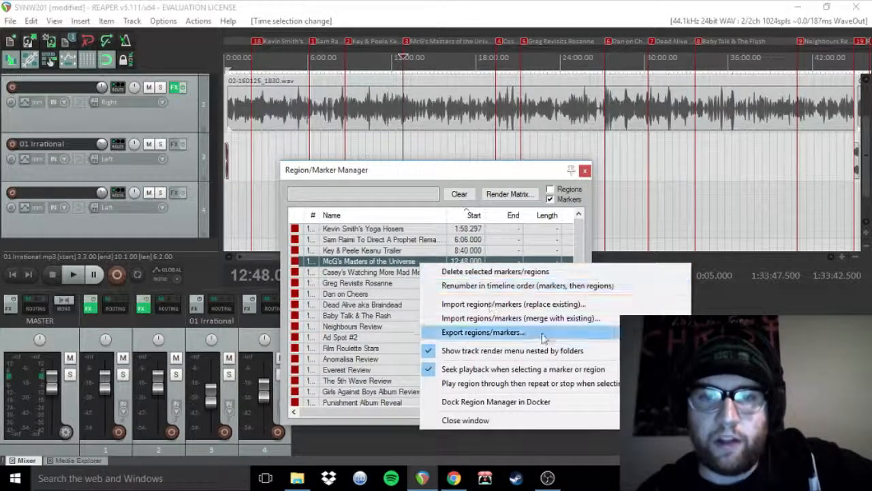
click(485, 332)
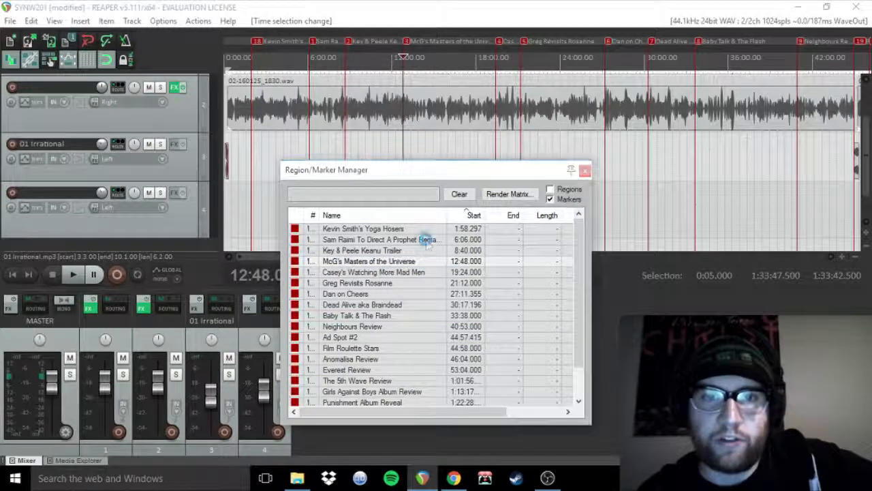
click(313, 206)
click(396, 379)
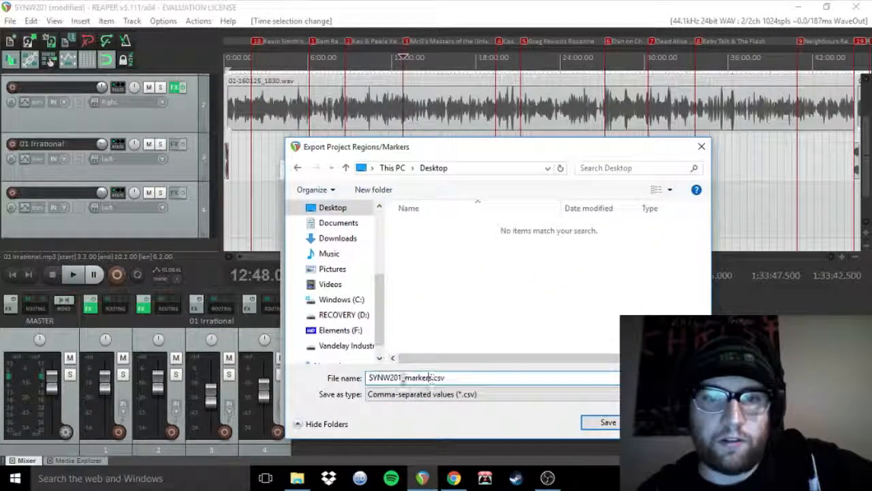
click(447, 395)
click(430, 408)
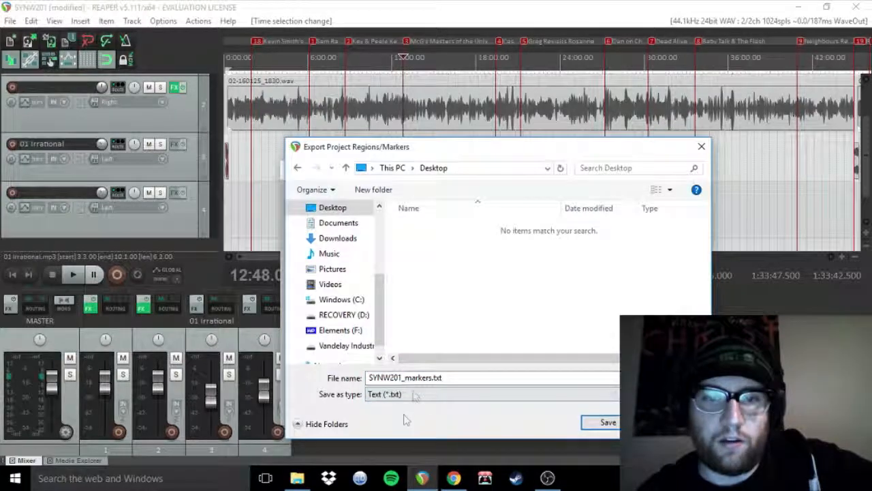
click(410, 394)
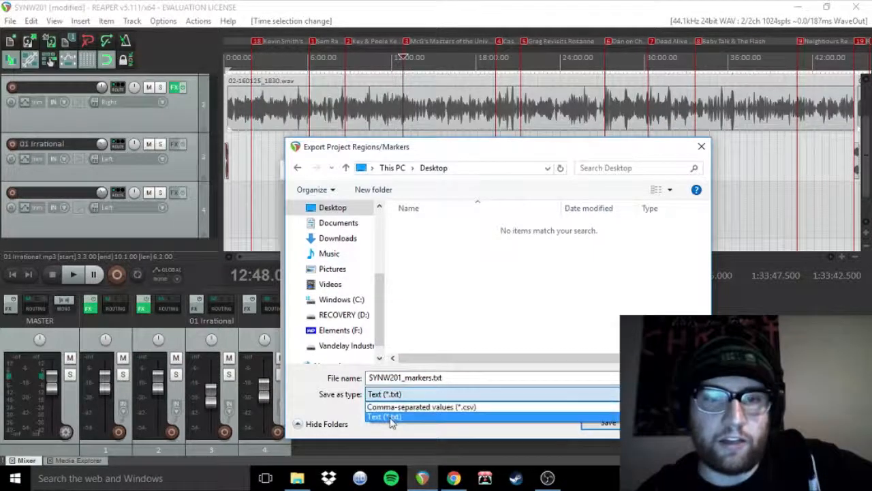
click(389, 415)
click(601, 422)
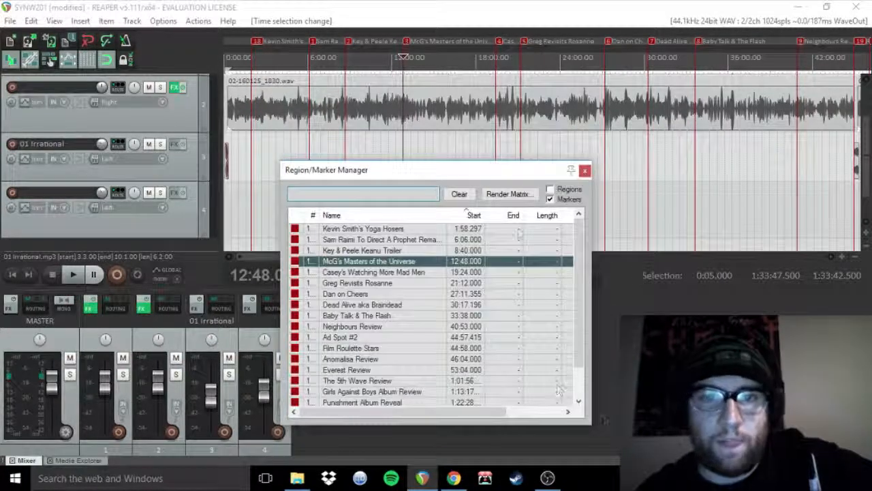
click(586, 171)
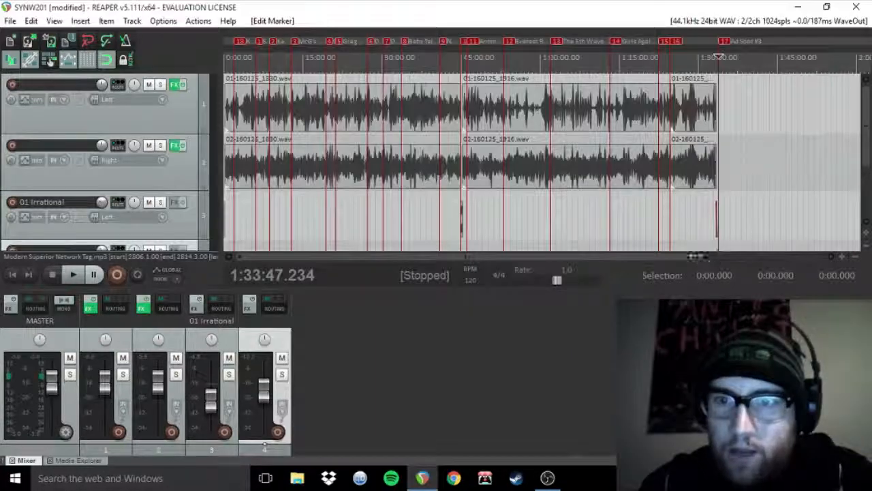
Step: Play the intro music into the opening voice clips and raise the 01 Irrational track's volume to about -11.2 dB
drag(698, 256, 627, 256)
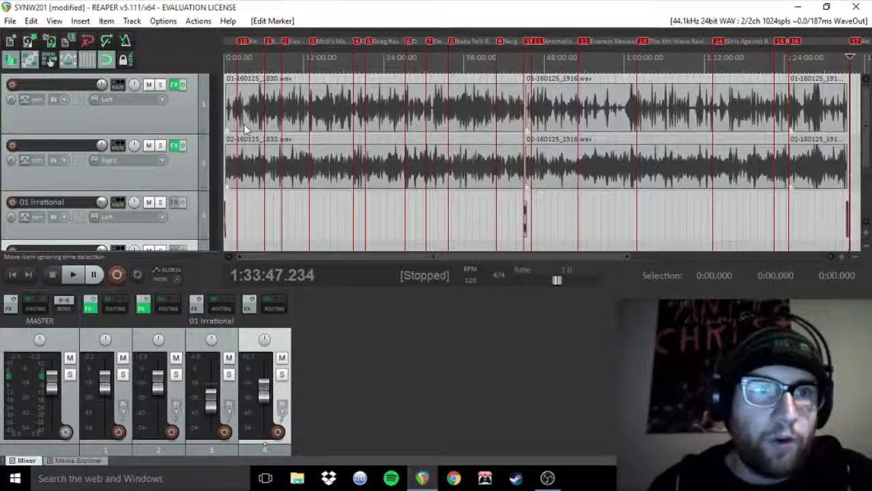
click(346, 203)
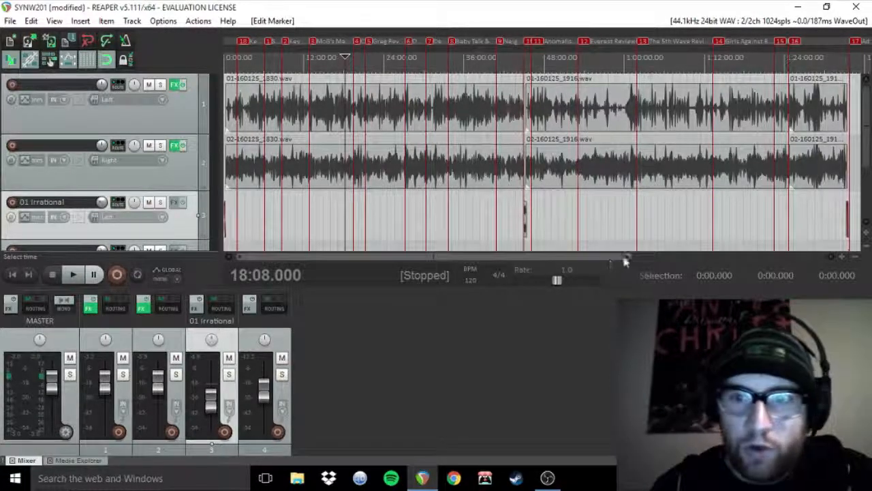
drag(628, 258, 285, 259)
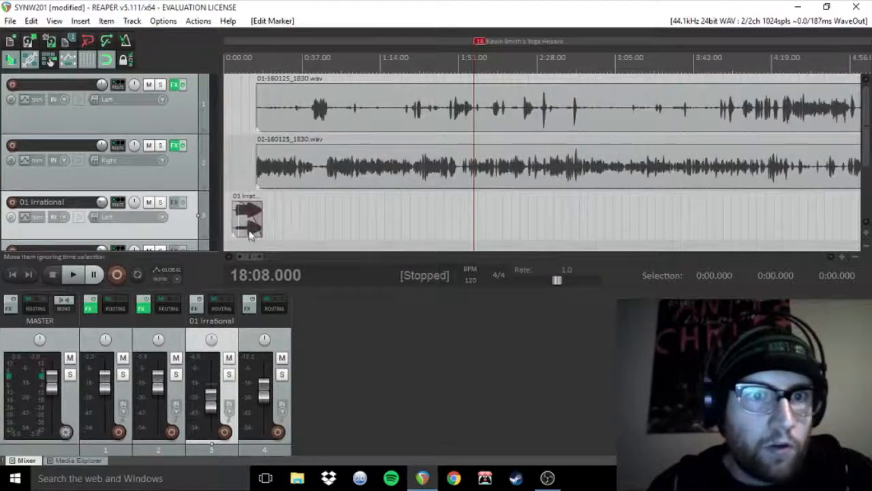
click(235, 218)
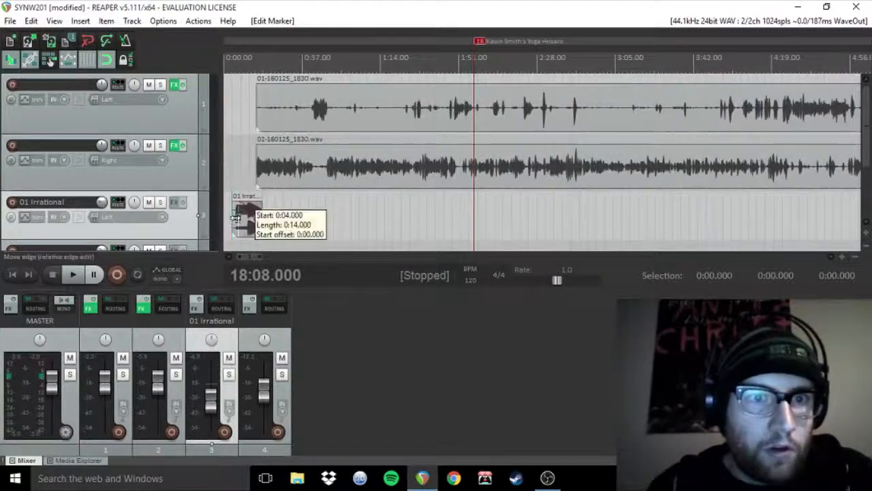
scroll(237, 217, up, 2)
key(space)
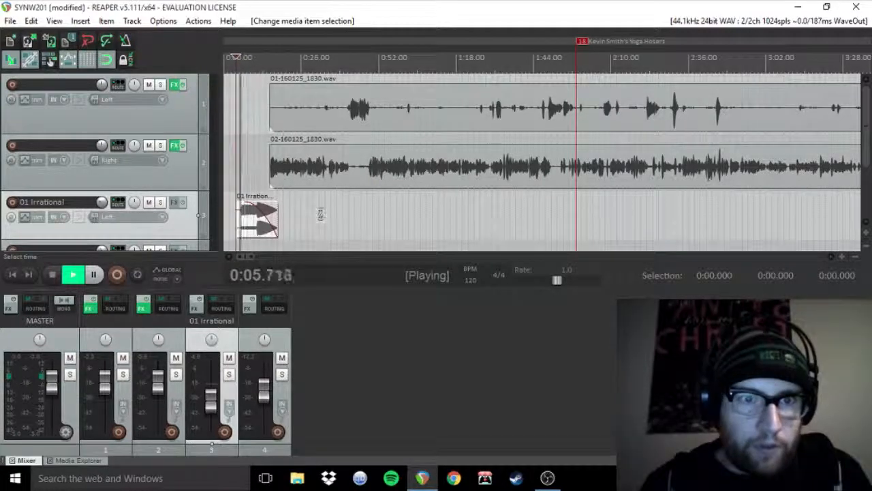
click(256, 171)
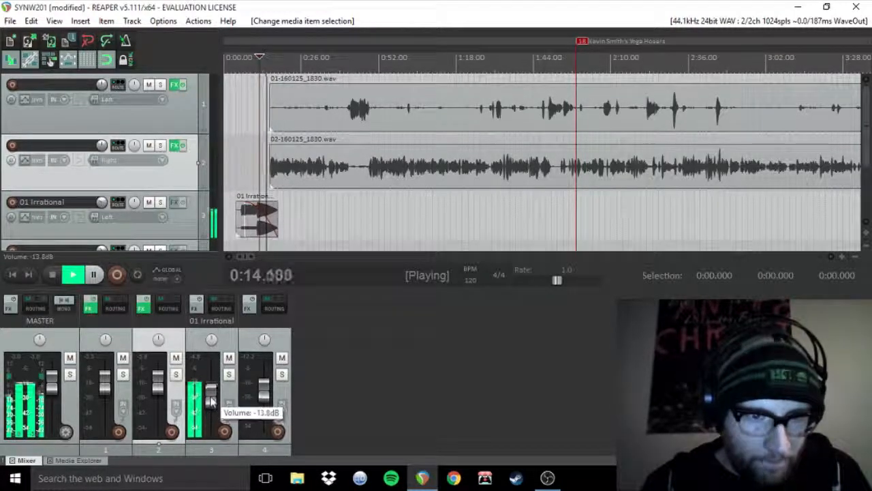
scroll(212, 402, up, 2)
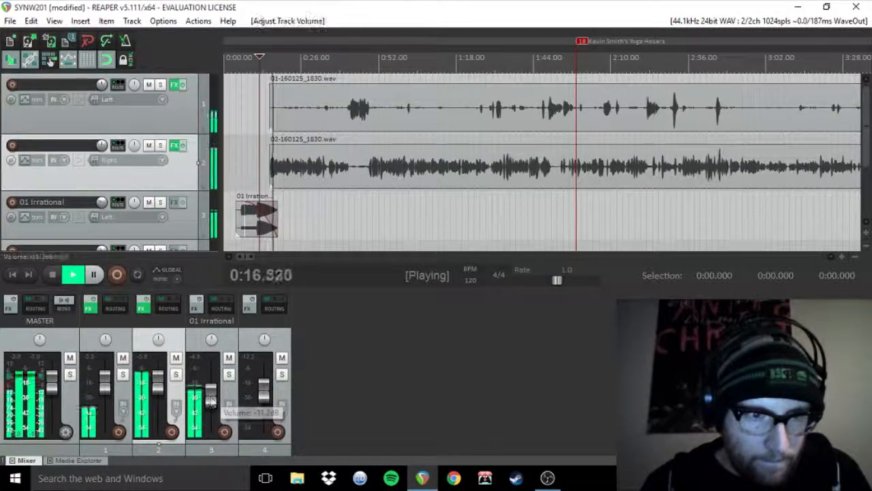
Step: Play the opening from several points around the intro music's fade to check it against the voices
click(308, 217)
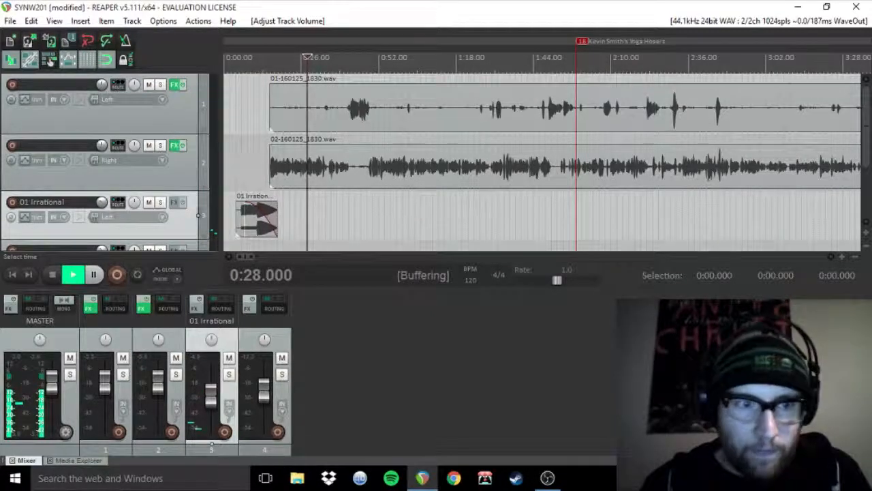
click(426, 164)
key(space)
click(259, 188)
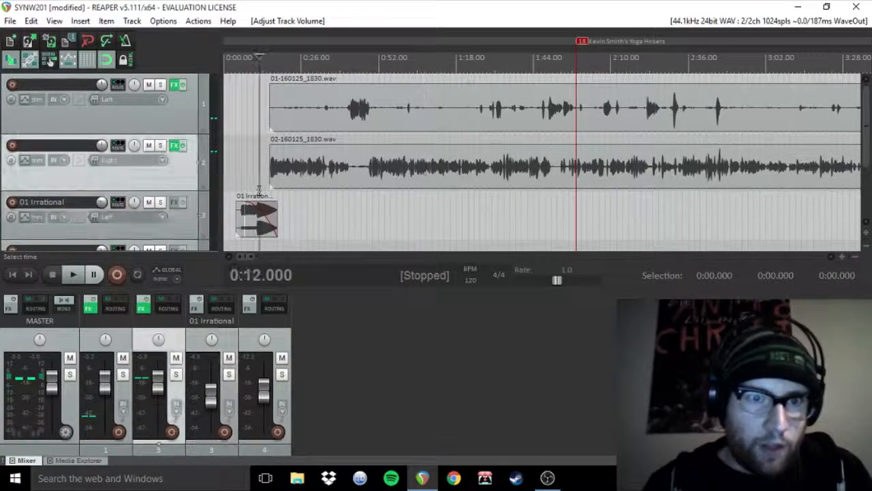
key(space)
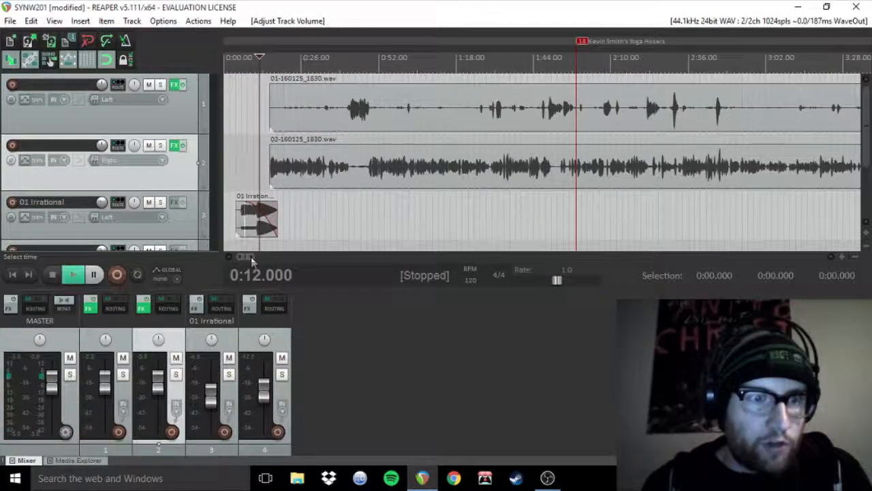
key(space)
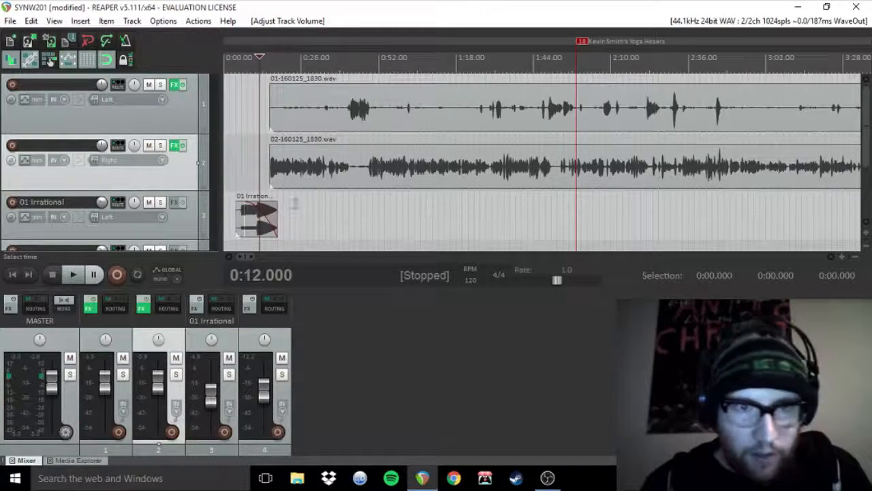
click(284, 202)
key(space)
key(space)
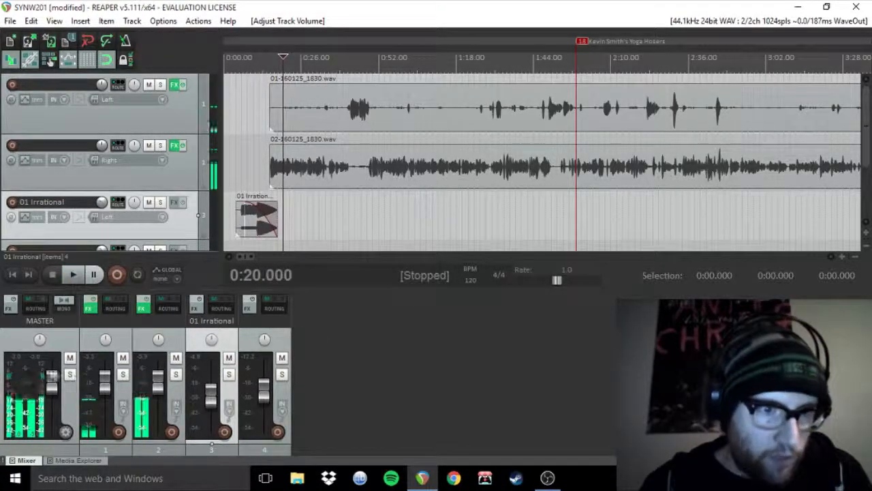
Step: Play several spots across the first half hour of the episode to check the balance of the two voice tracks
click(738, 198)
key(space)
scroll(743, 208, down, 3)
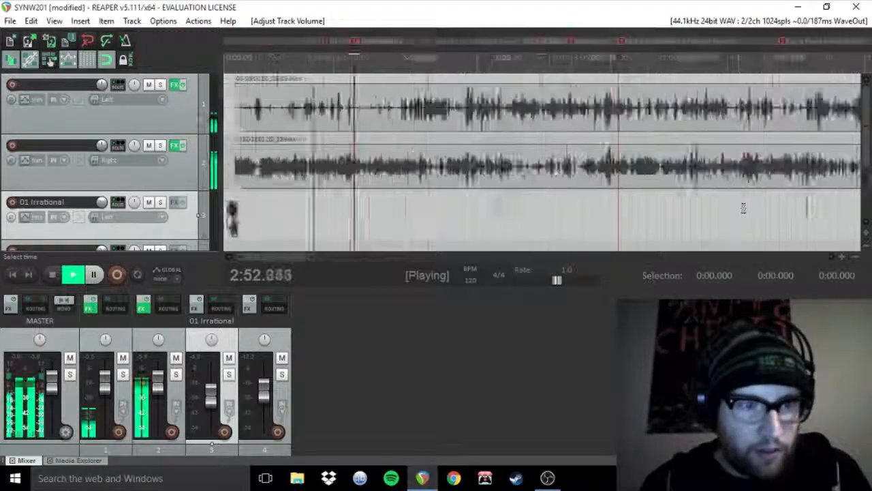
scroll(744, 208, down, 3)
click(450, 216)
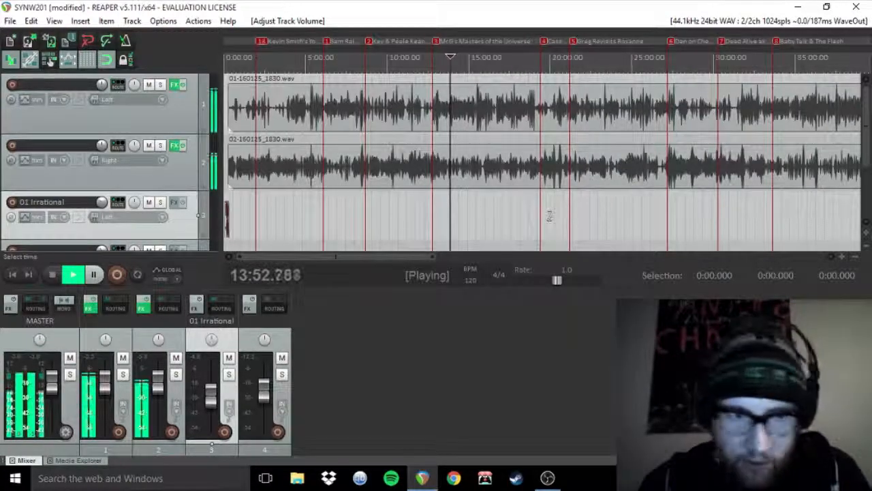
click(618, 212)
click(667, 211)
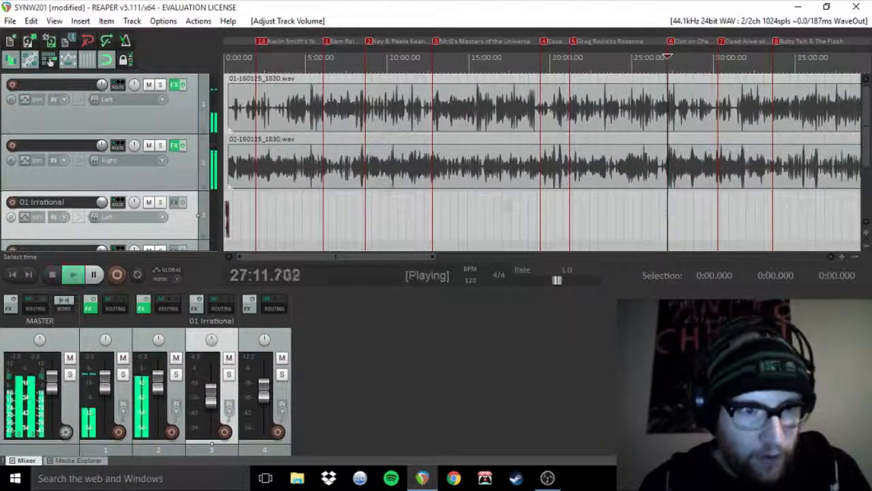
key(space)
Step: Make a time selection over the whole episode, from 0:00.000 to about 1:38:08
scroll(543, 161, up, 4)
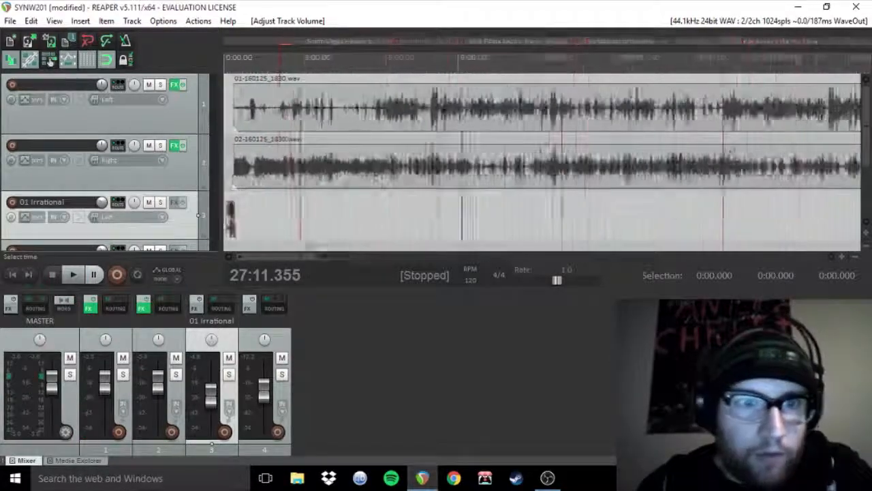
scroll(295, 161, up, 3)
drag(296, 257, 405, 257)
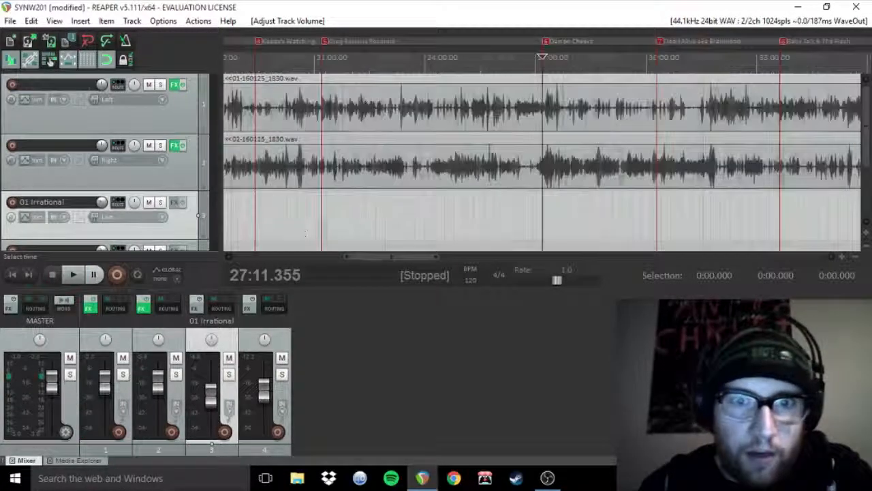
scroll(442, 95, down, 5)
drag(458, 95, 226, 103)
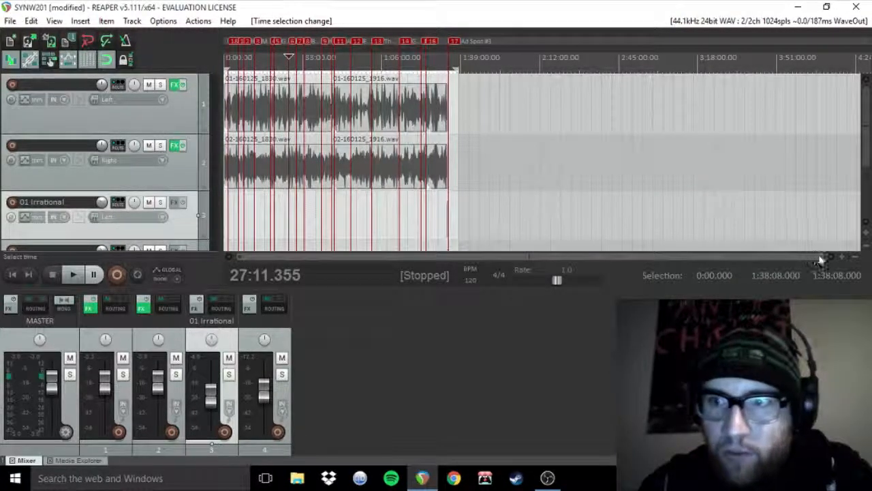
Step: Move the time selection's start to 0:05.000 and trim the start of the intro music clip to it
drag(820, 255, 243, 244)
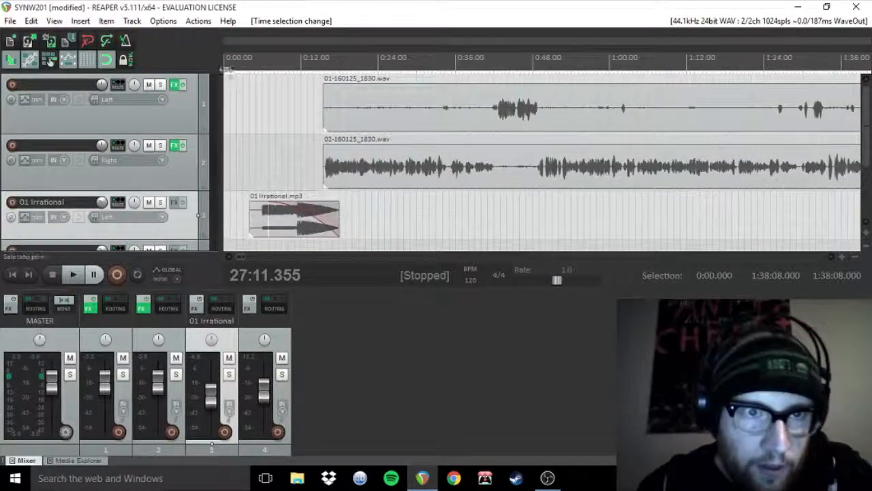
drag(225, 68, 251, 70)
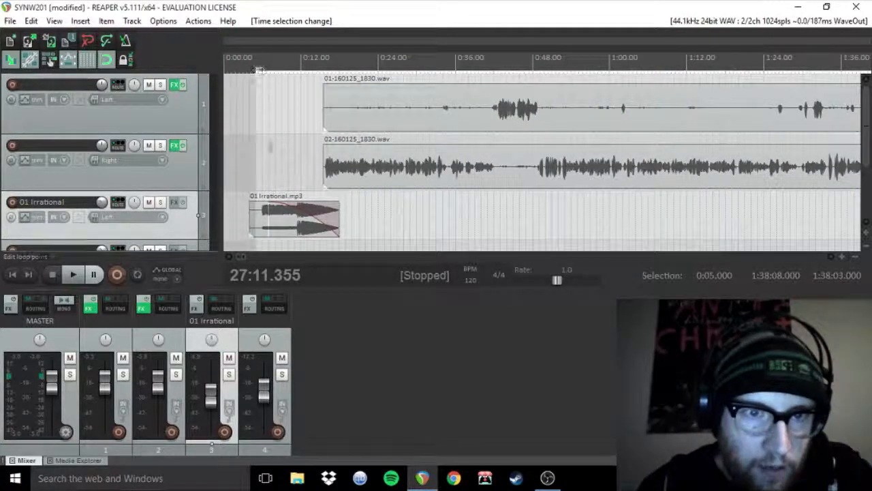
drag(253, 212, 259, 212)
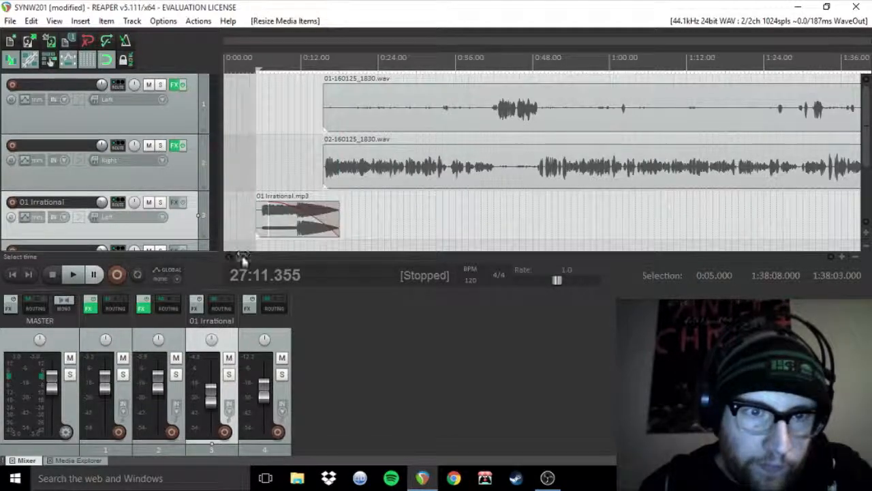
Step: Move the time selection's end to 1:33:47.500, just past the end of the network tag
drag(244, 257, 784, 257)
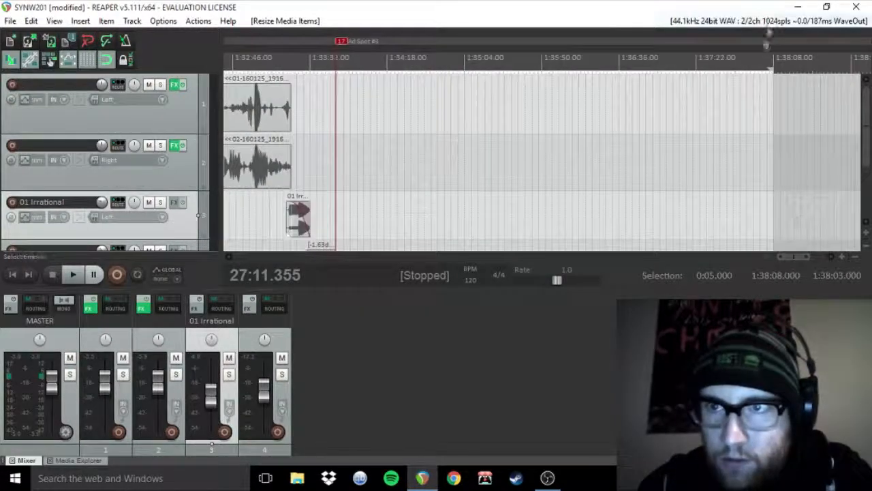
drag(770, 68, 341, 70)
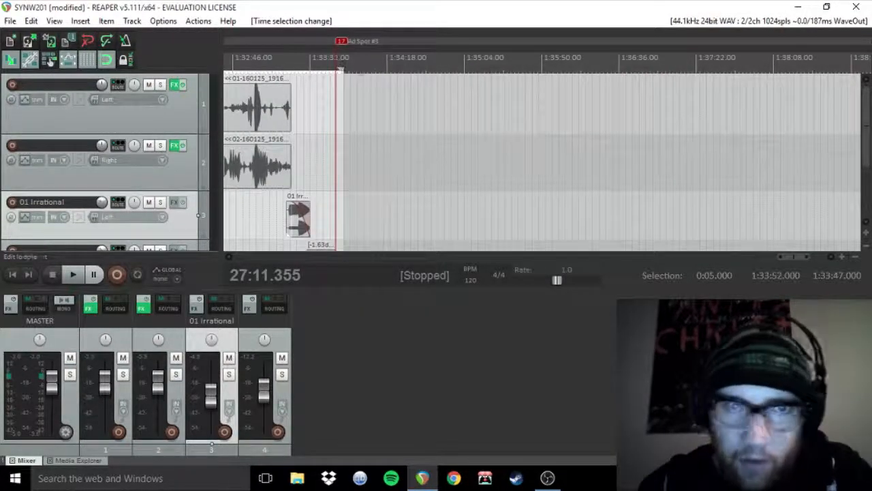
scroll(870, 132, down, 2)
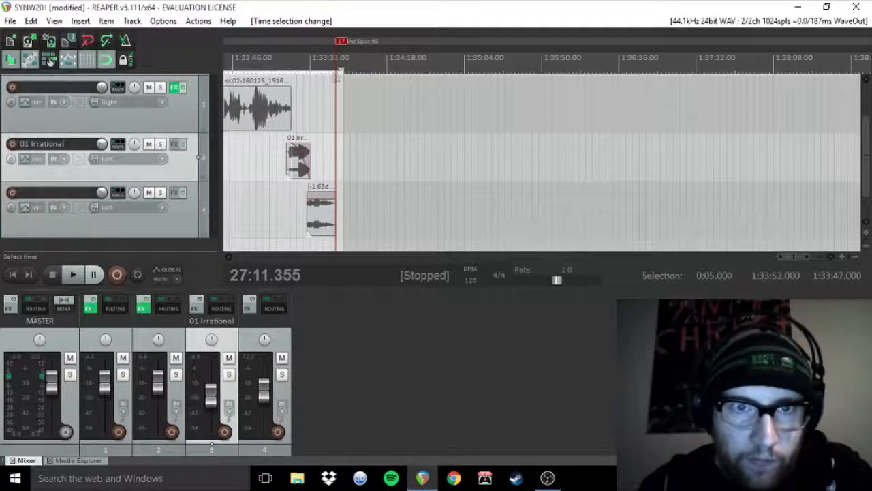
click(339, 69)
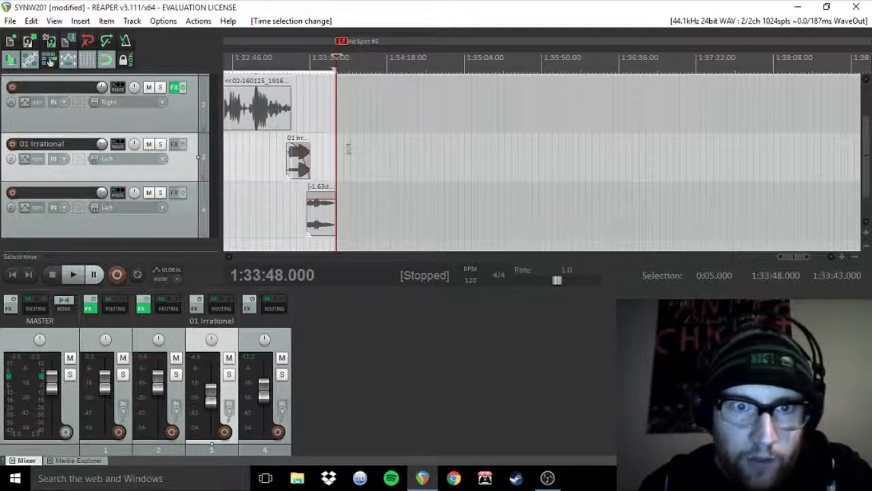
scroll(575, 177, up, 8)
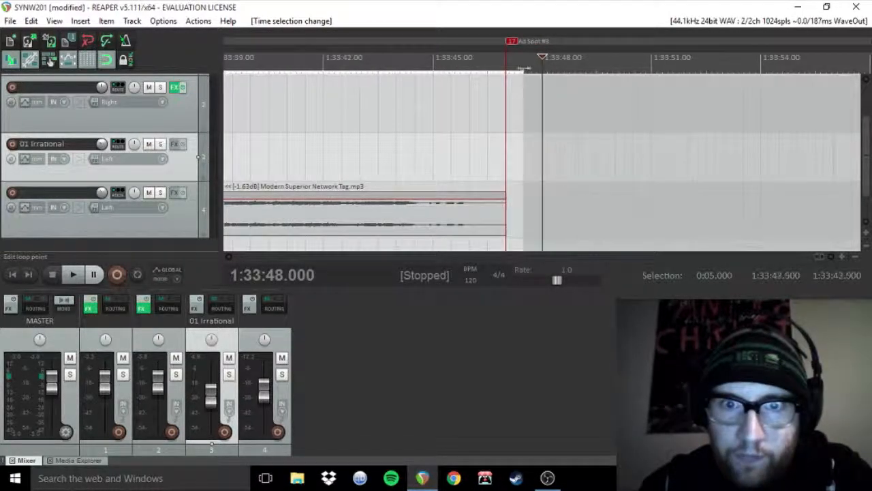
drag(526, 69, 511, 69)
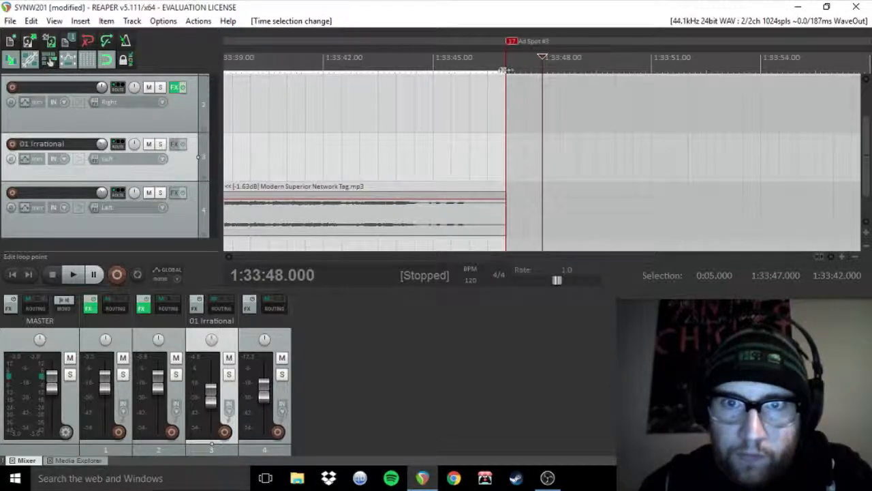
drag(511, 70, 518, 70)
scroll(515, 88, down, 15)
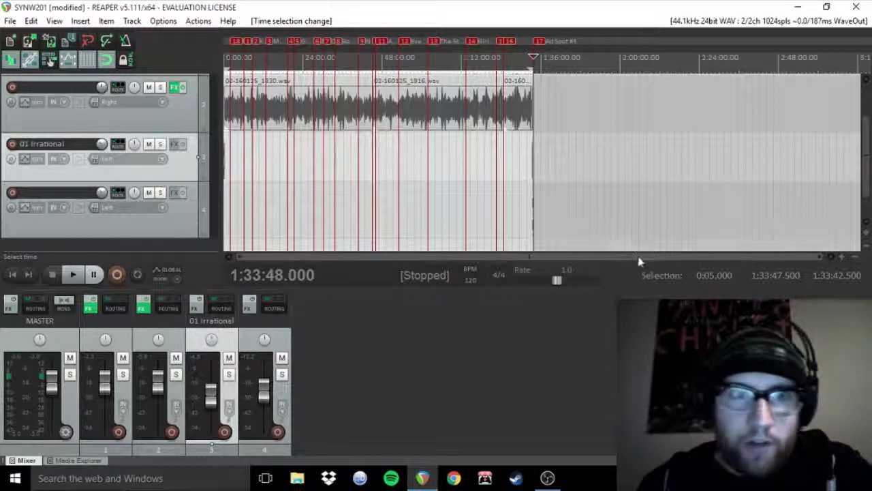
Step: Open the render settings for the project and name the output file SYNW_201_MAIN
click(9, 21)
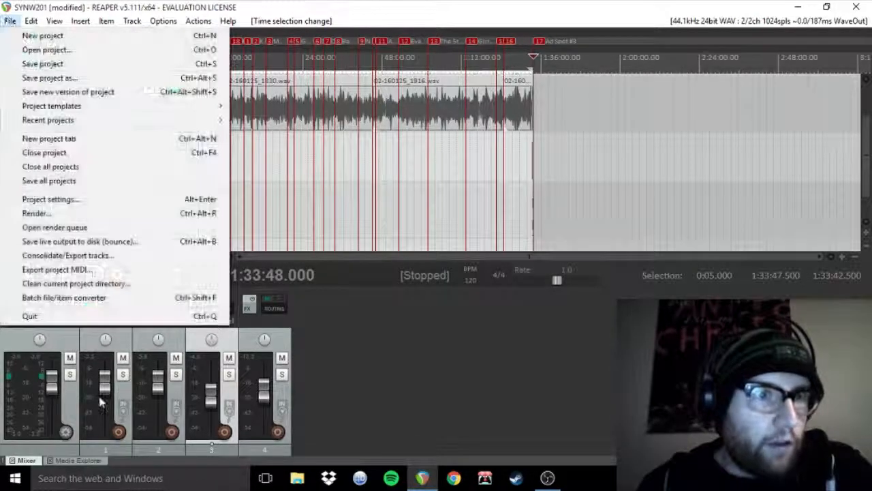
click(95, 213)
click(371, 137)
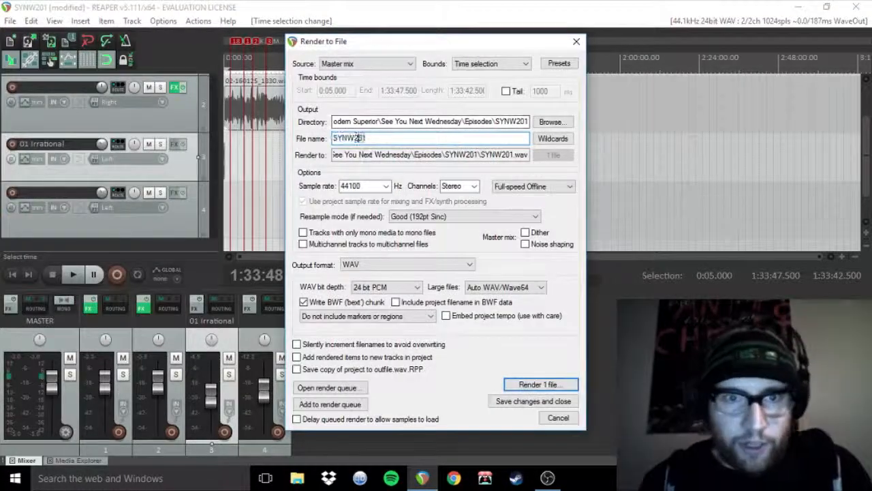
key(Left)
key(Left)
key(Left)
text(_201)
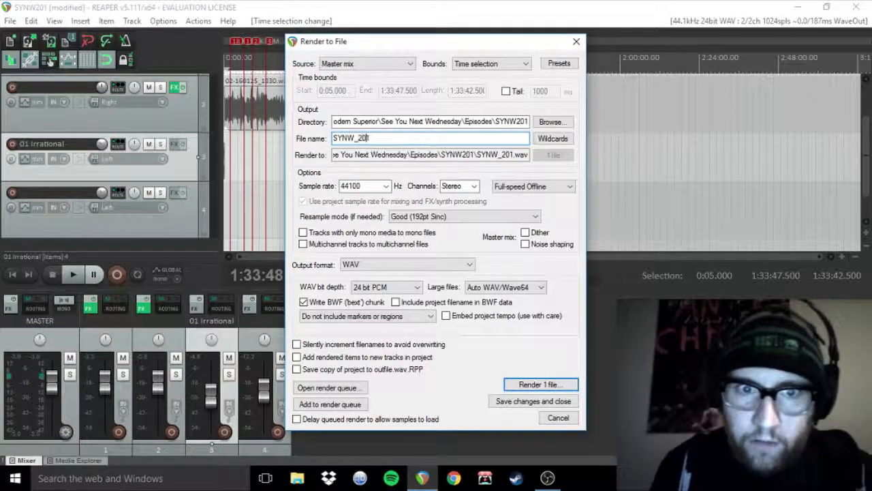
text(_MAIN)
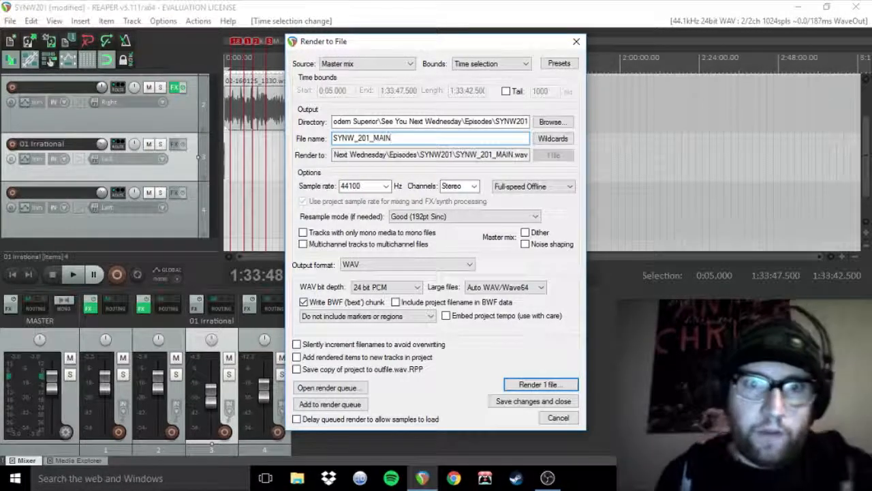
Step: Set the render's channels to Mono
click(461, 186)
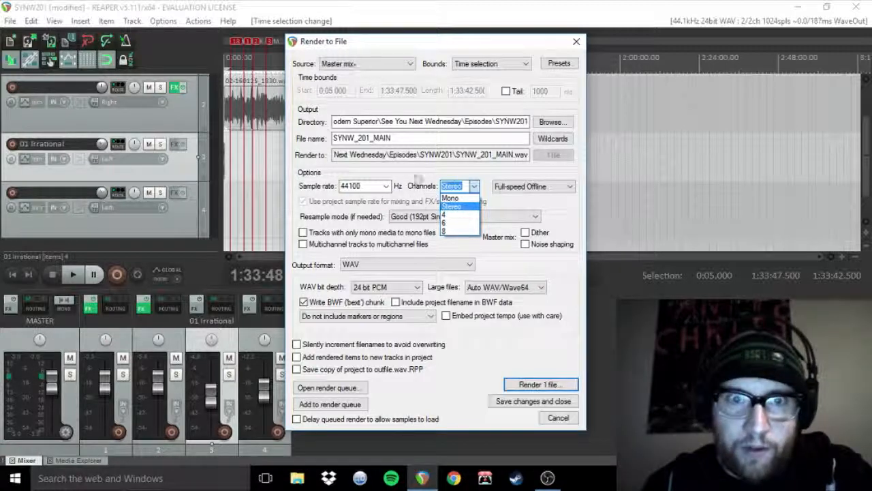
click(452, 198)
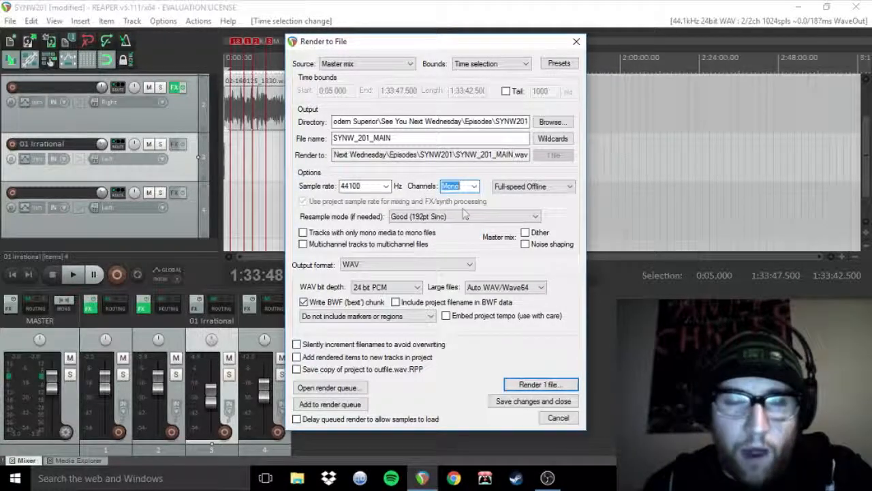
click(475, 188)
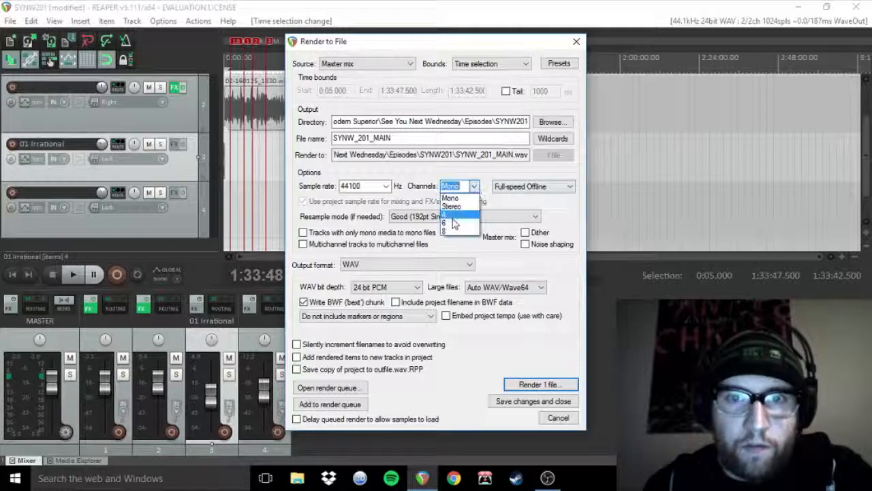
click(463, 187)
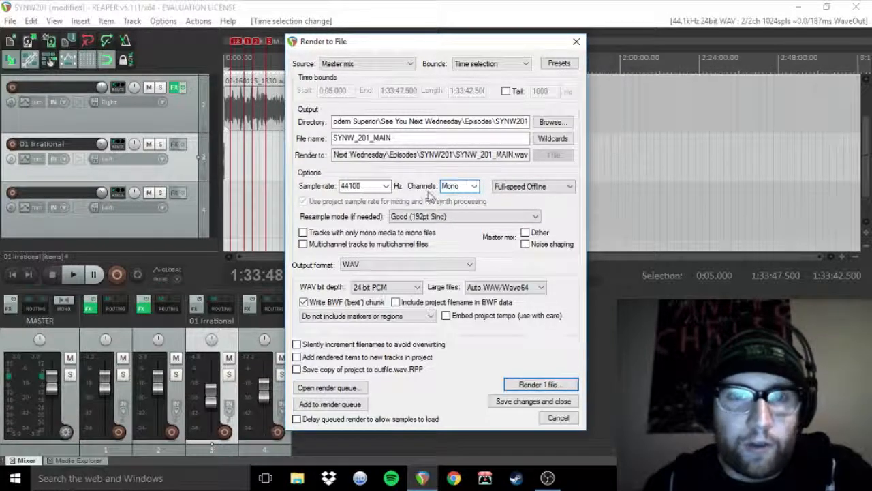
Step: Set the render's output format to MP3 (encoder by LAME project) with Constant bitrate (CBR) at 96 kbps
click(399, 265)
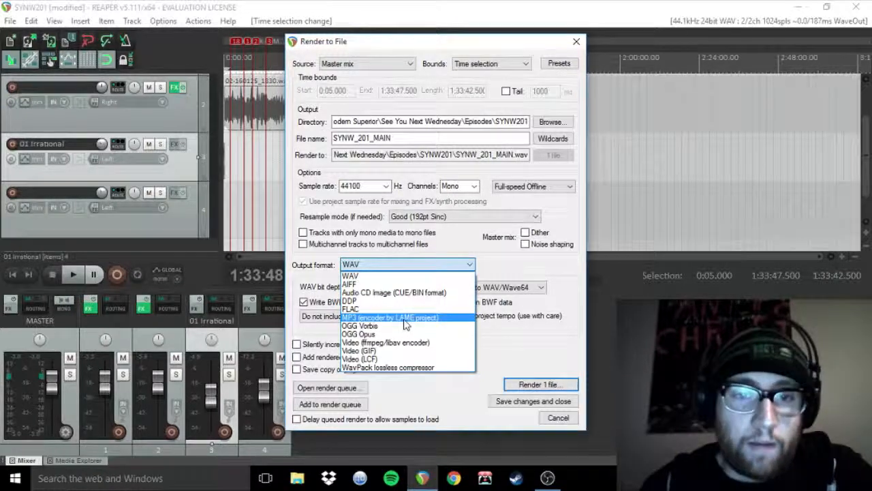
click(406, 321)
click(410, 290)
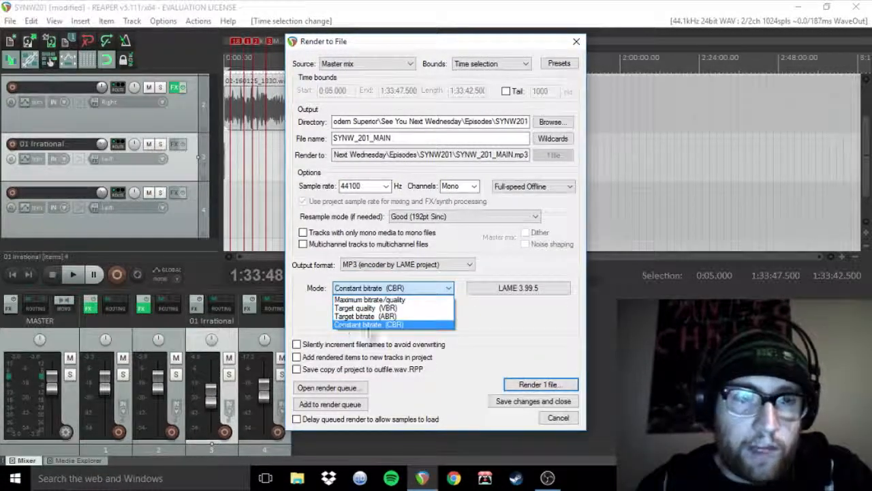
click(373, 325)
click(384, 319)
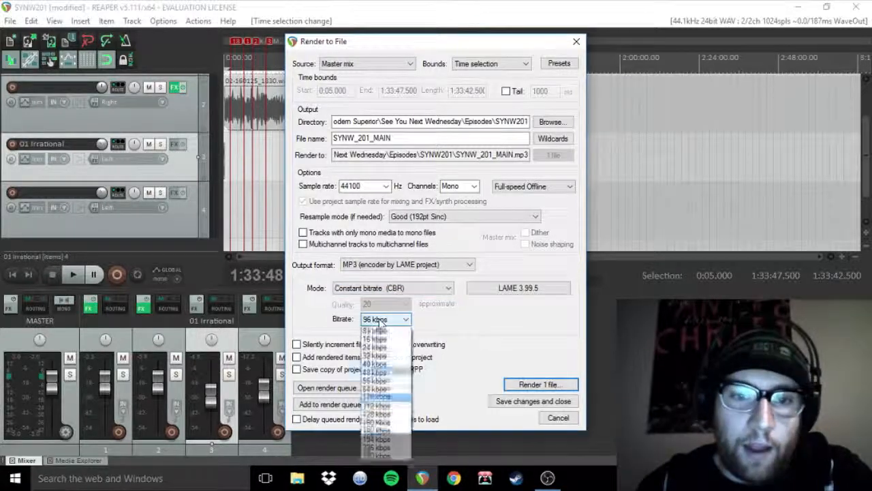
click(386, 404)
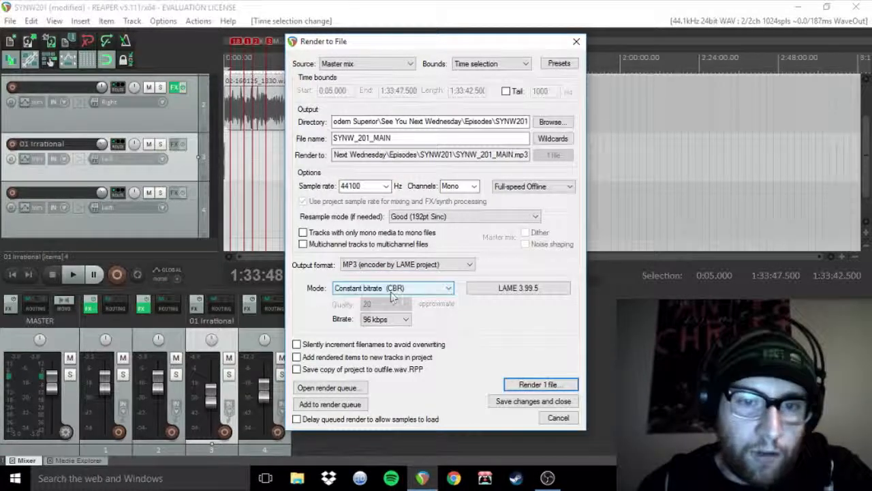
click(402, 319)
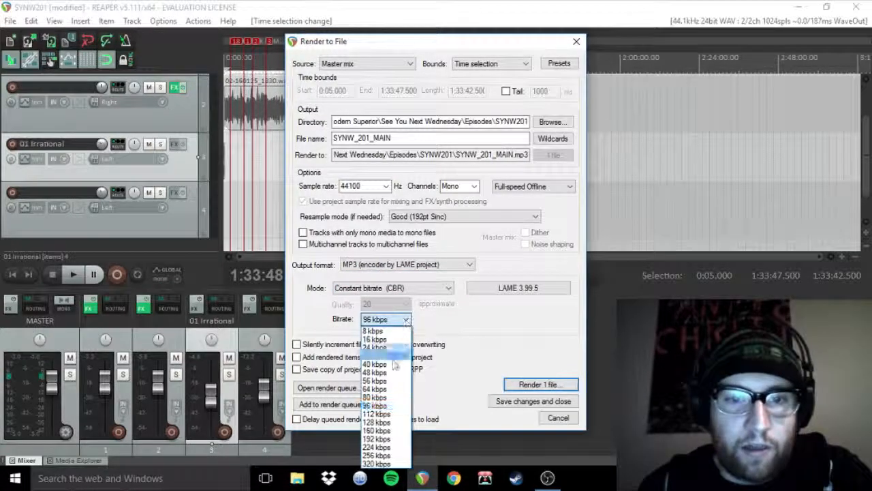
click(393, 407)
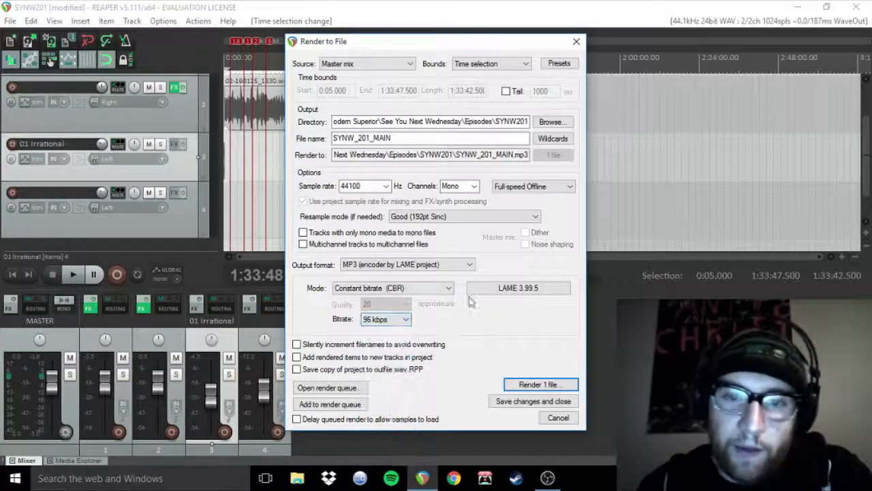
Step: Review the render's mode, source and bounds options, keeping Constant bitrate (CBR), Master mix and Time selection
click(409, 291)
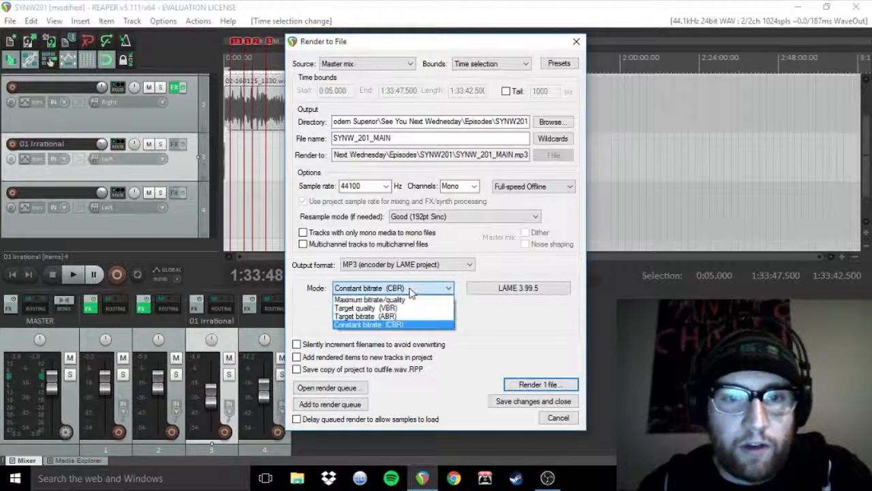
click(373, 326)
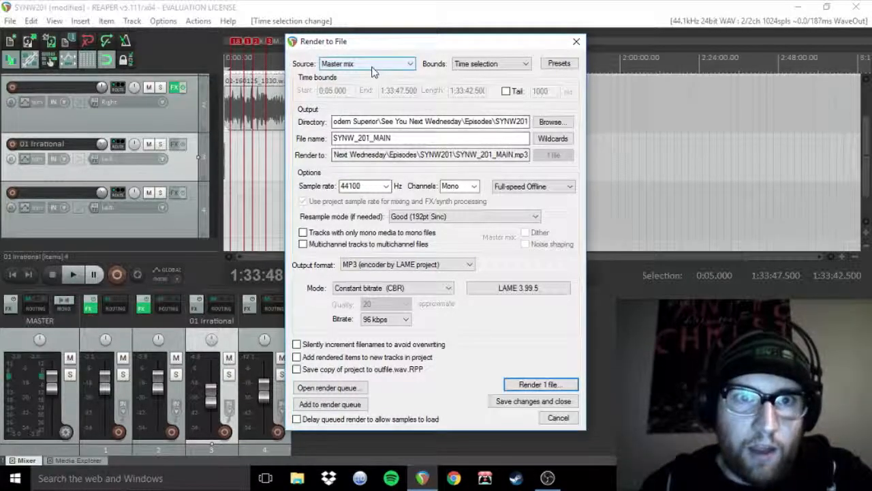
click(340, 64)
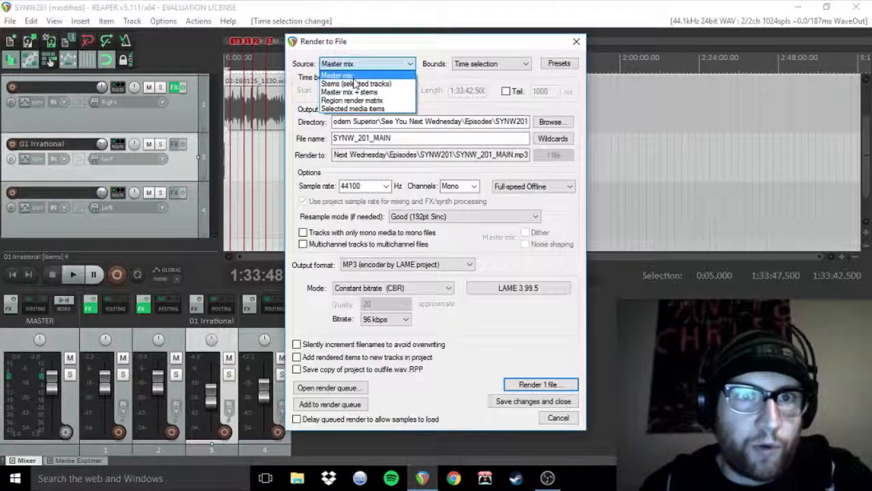
click(347, 72)
click(490, 64)
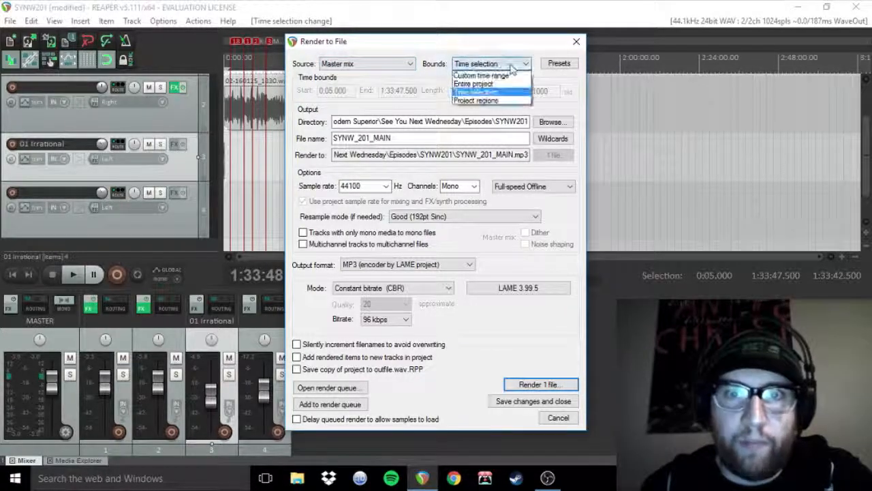
click(490, 90)
Step: Render the time selection to the file SYNW_201_MAIN.mp3
drag(468, 42, 655, 94)
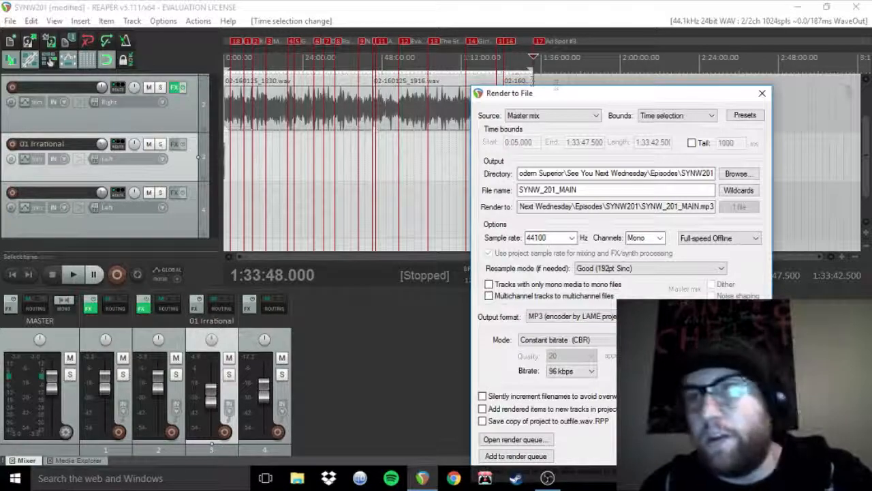
drag(651, 95, 562, 36)
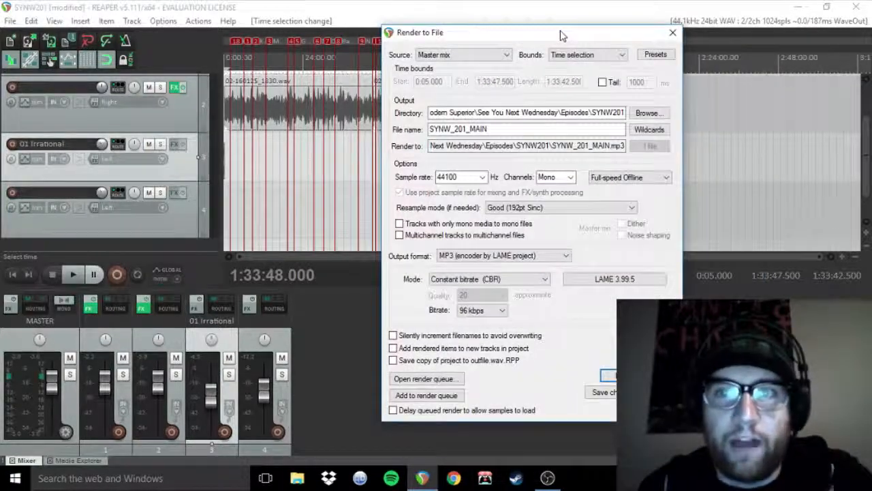
click(608, 375)
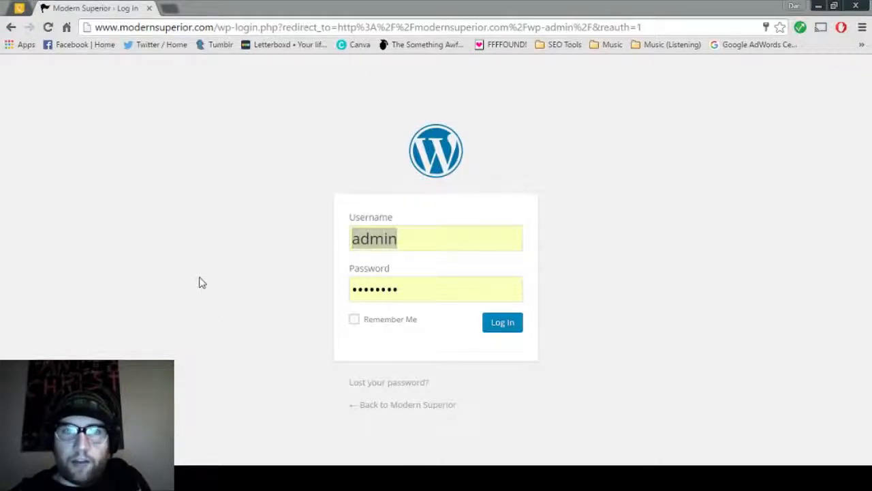
Step: Switch to the browser, log in to the Modern Superior WordPress admin with the prefilled credentials, and show all posts
click(432, 297)
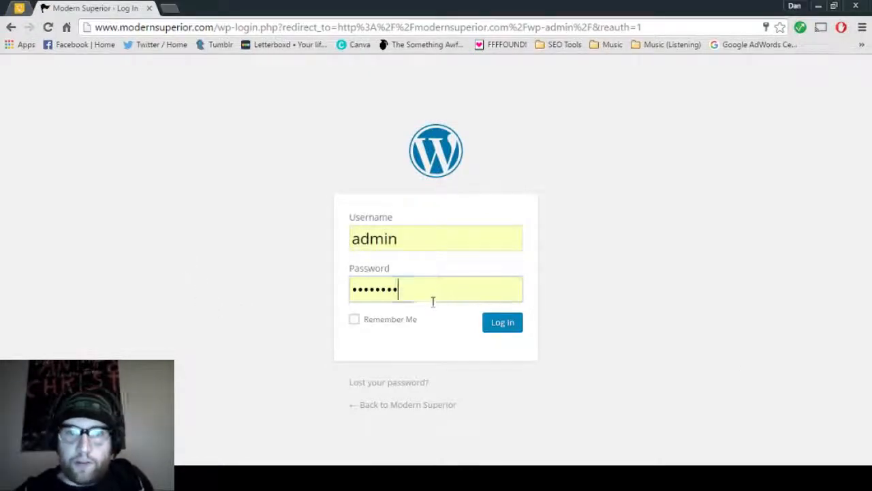
key(Return)
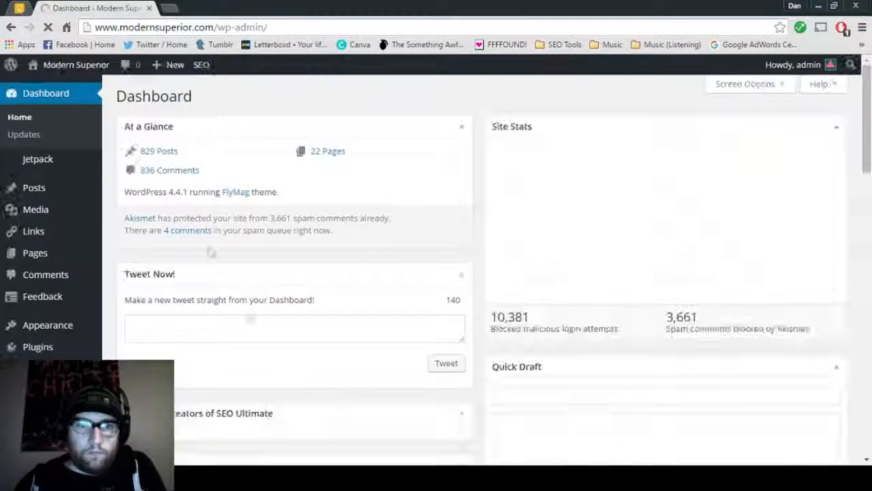
mouse_move(38, 195)
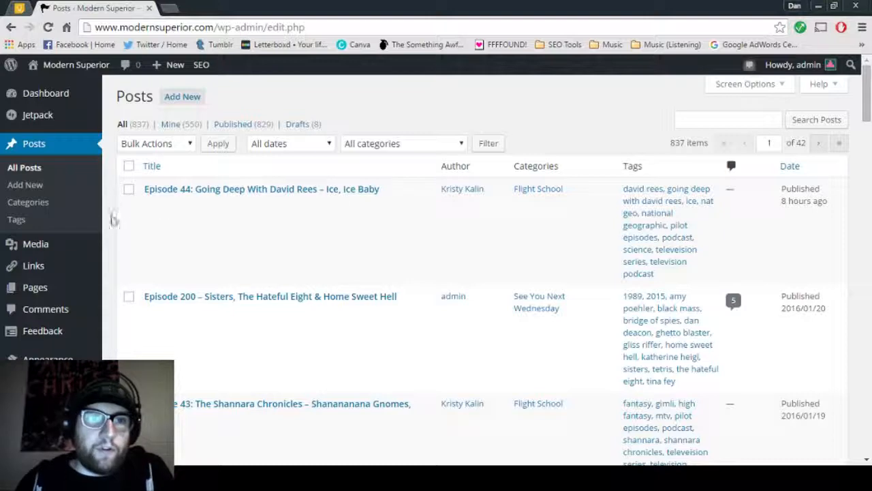
Step: Look through the list of posts, examining the episode titles, show categories and tags of the recent entries
scroll(116, 222, down, 2)
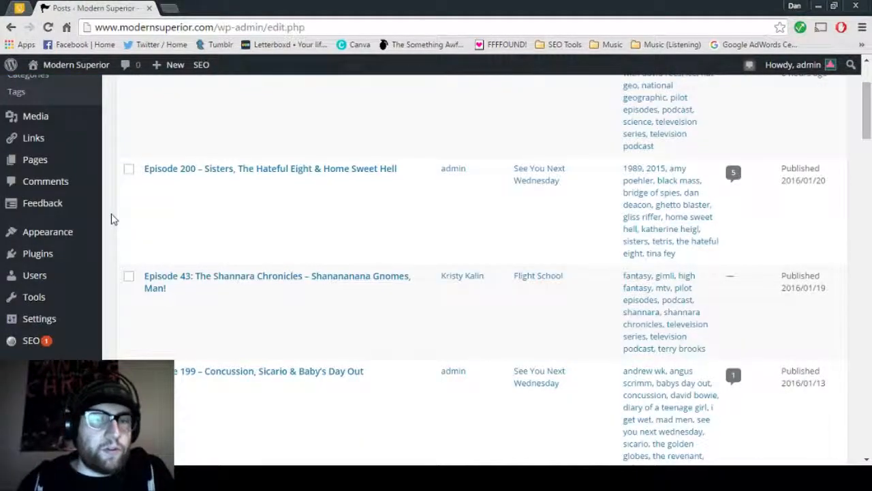
scroll(119, 204, up, 1)
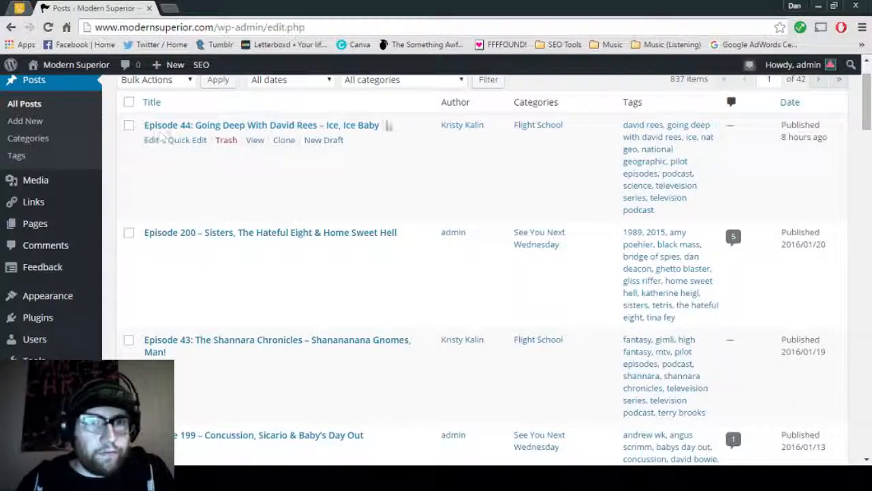
scroll(571, 129, up, 1)
scroll(563, 170, down, 2)
scroll(560, 187, down, 3)
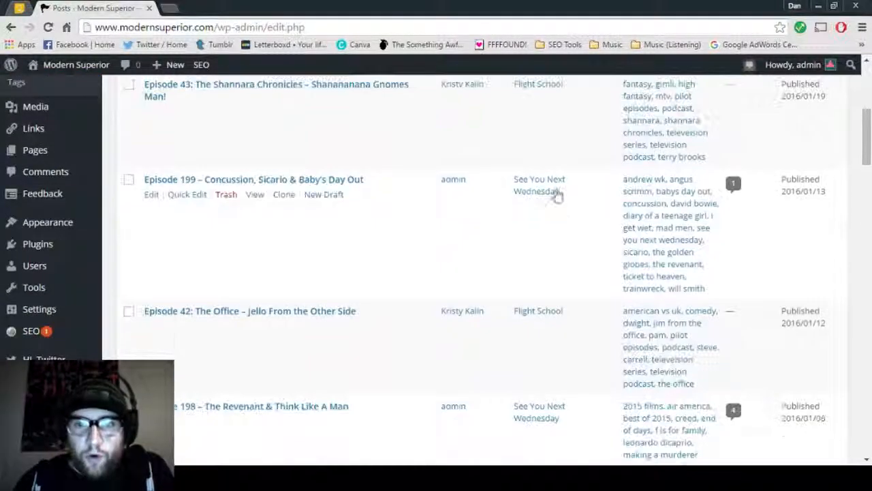
scroll(542, 197, down, 3)
scroll(538, 197, down, 5)
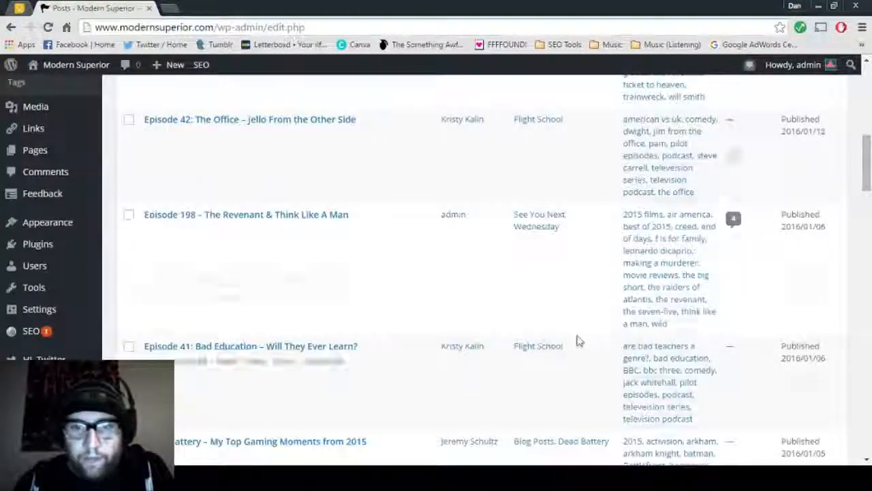
scroll(326, 236, up, 7)
scroll(325, 236, up, 3)
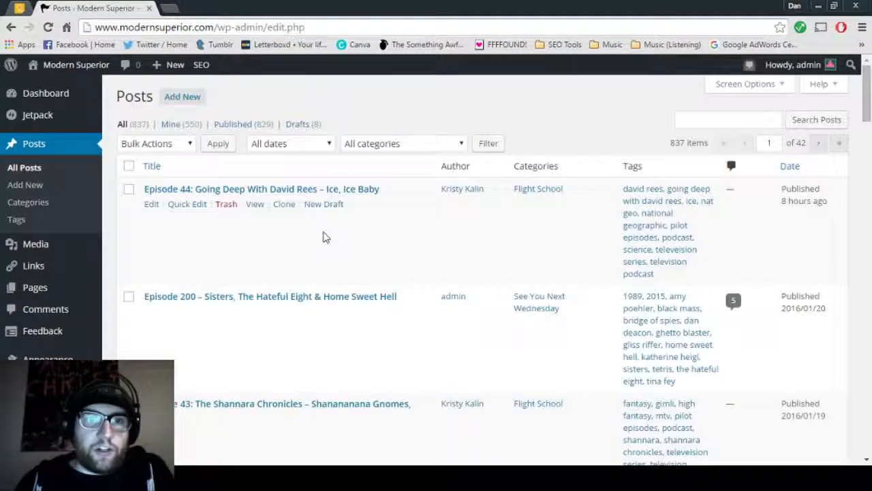
Step: Create a new draft from the existing post for Episode 200 of See You Next Wednesday
scroll(355, 249, down, 2)
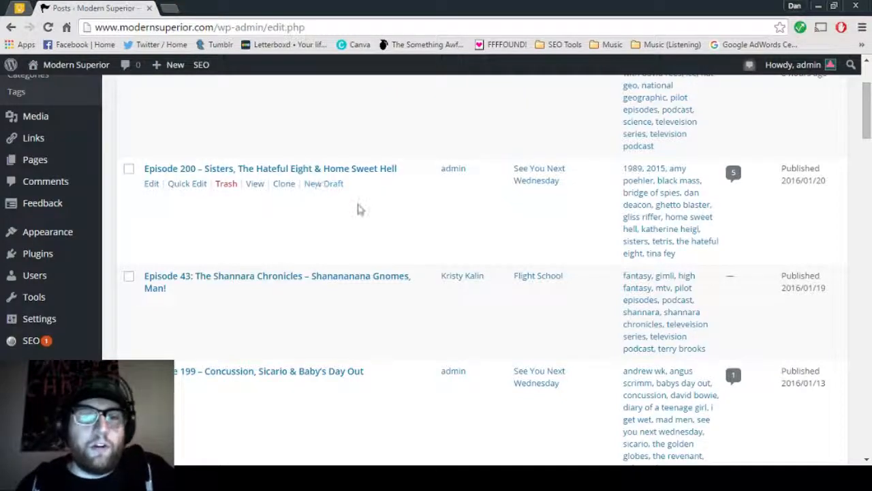
scroll(318, 195, up, 1)
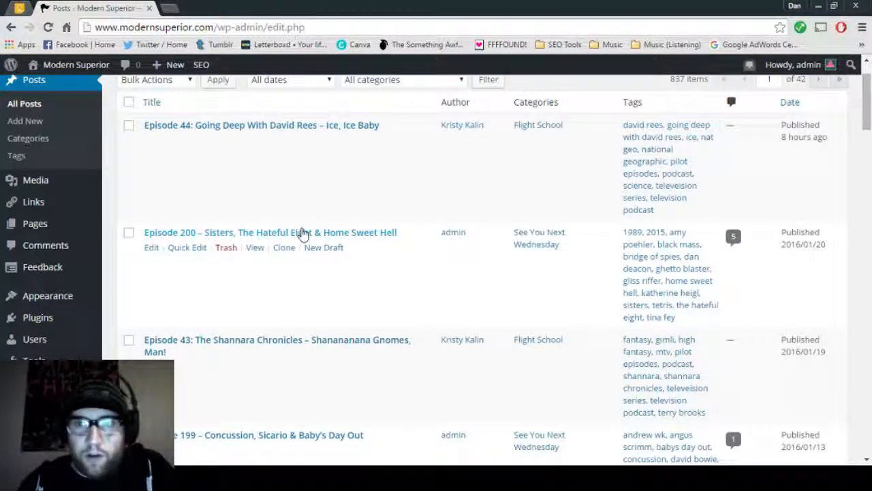
click(316, 249)
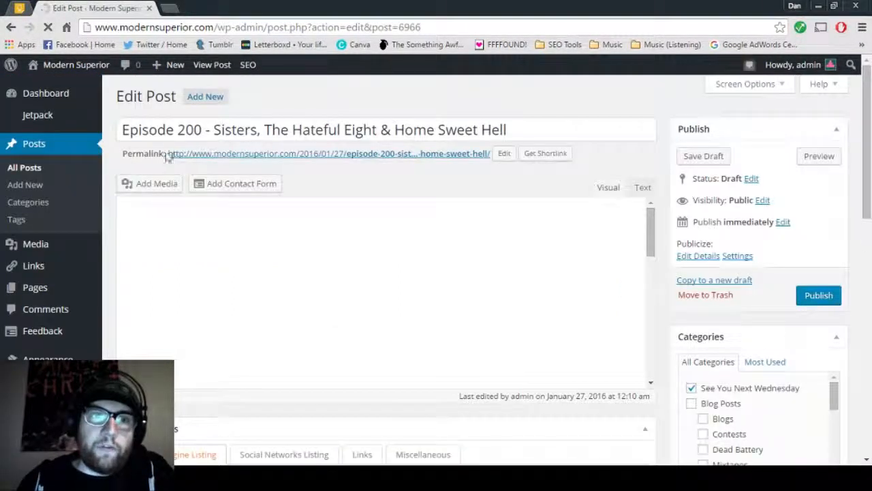
Step: Change the draft's title to "Episode 201 - Anomalisa, Everest & The 5th Wave"
drag(197, 130, 203, 129)
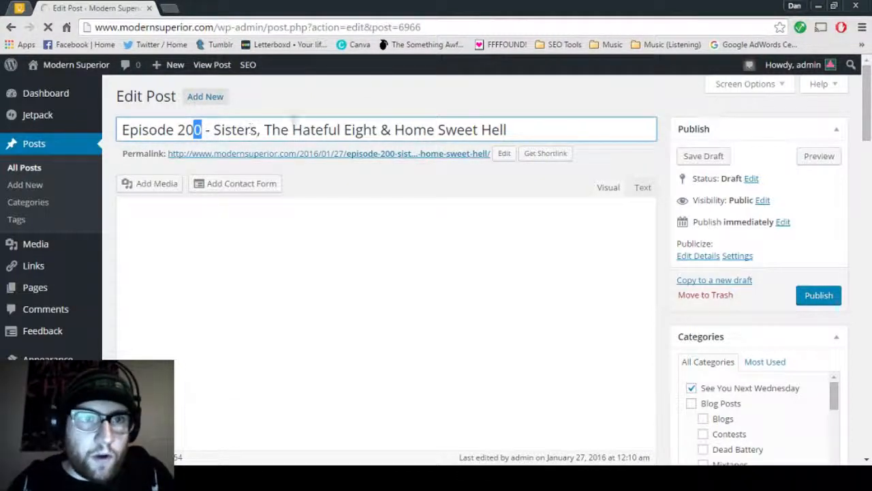
text(1)
drag(526, 128, 213, 130)
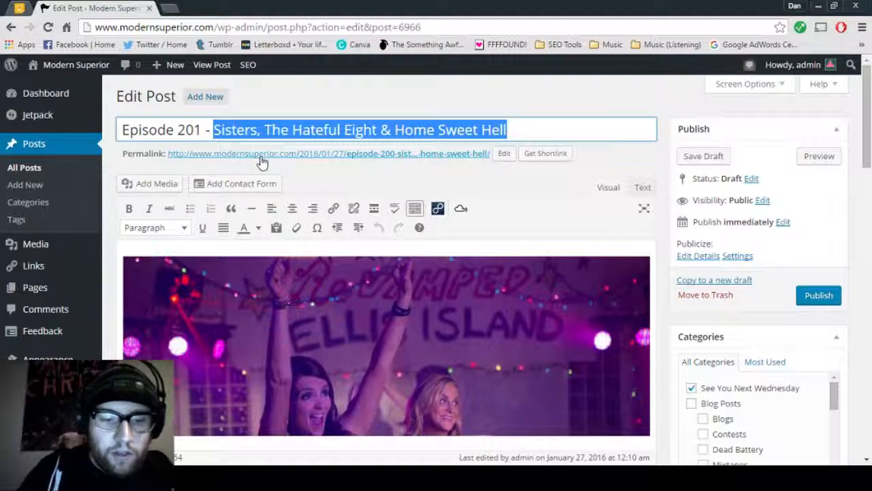
text(Anom)
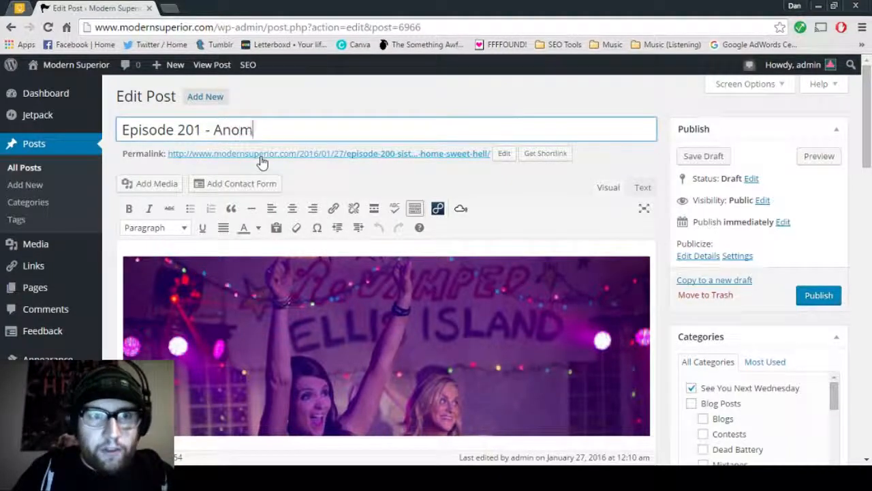
text(alisa, Everest & The 5th Wave)
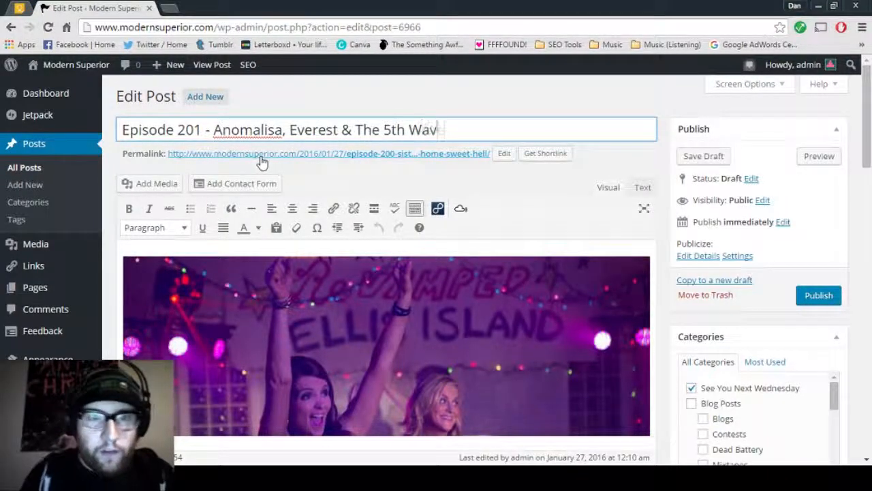
Step: Change the draft's permalink slug to episode-201-anomalisa-everest
click(505, 154)
drag(393, 156, 540, 155)
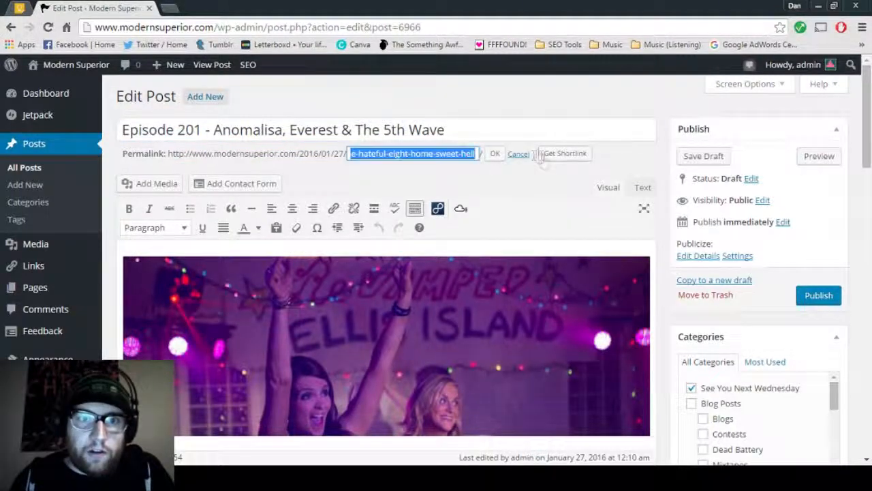
text(episode-201-)
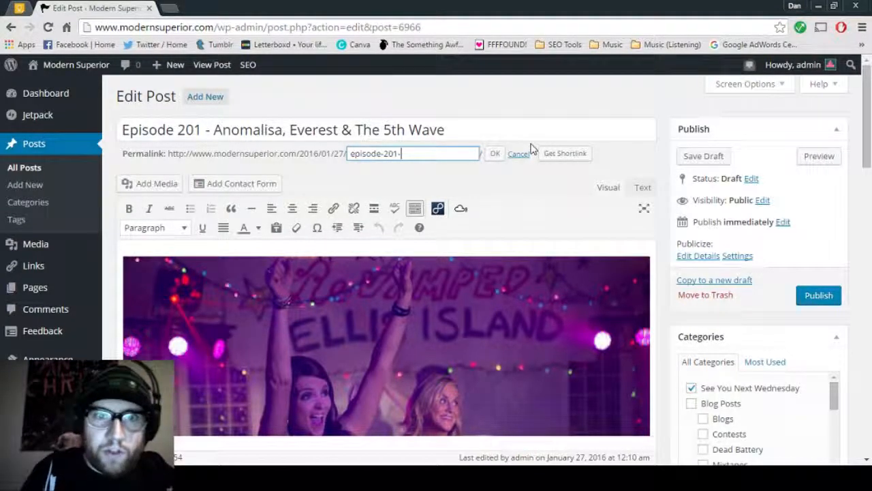
text(anomalisa-everest)
click(494, 153)
drag(214, 129, 458, 128)
click(453, 129)
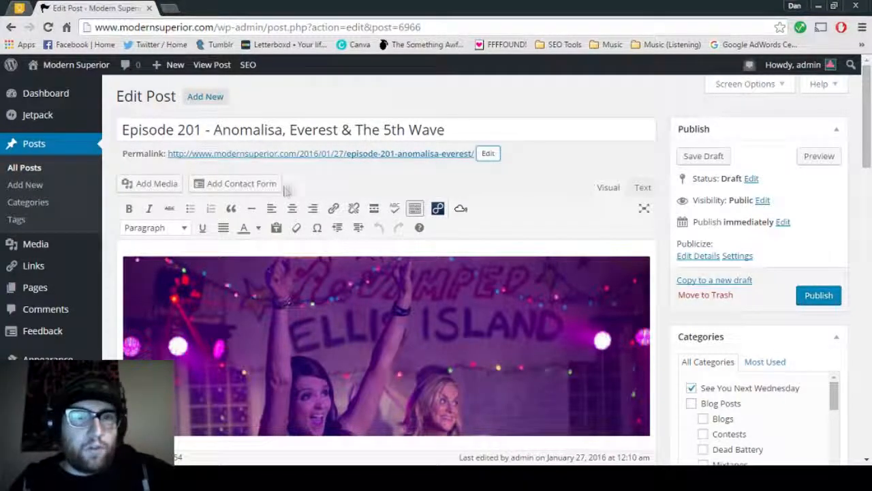
Step: Remove the previous episode's header image from the post body
scroll(343, 128, down, 2)
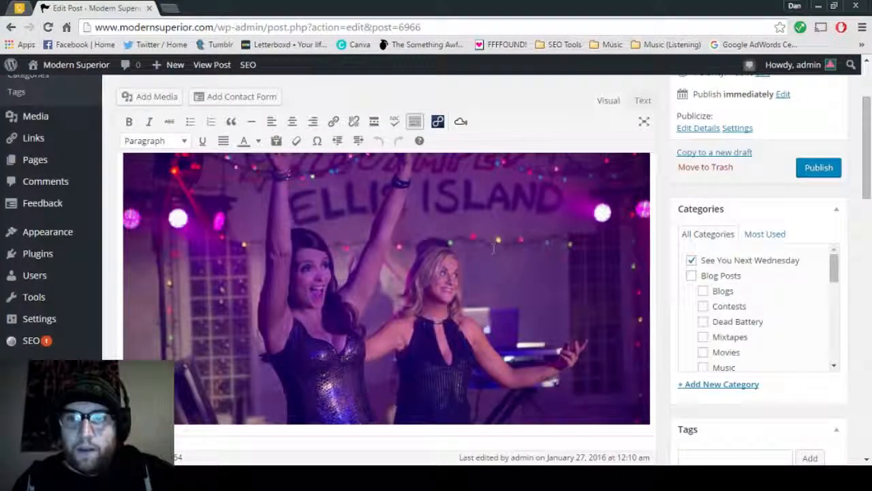
click(320, 191)
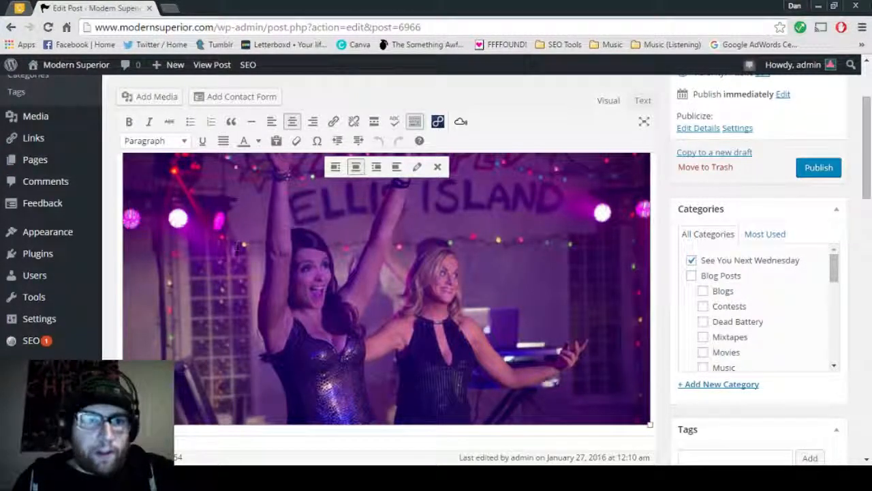
click(437, 167)
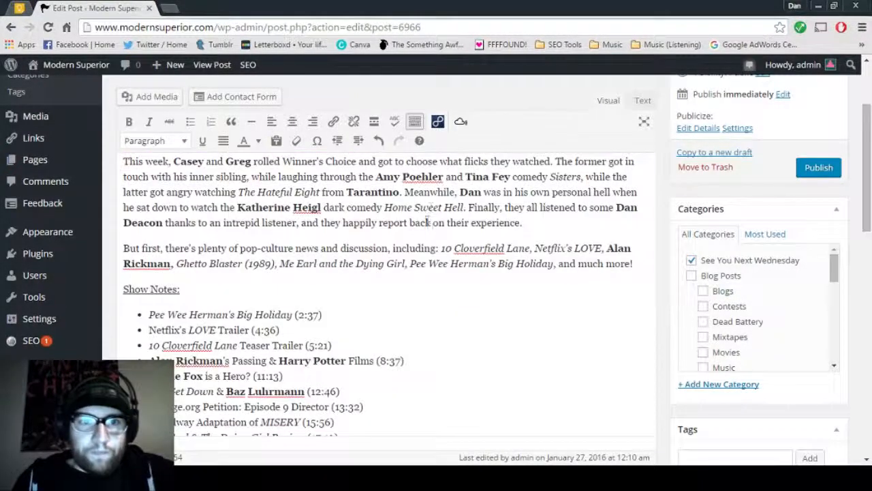
Step: Delete the previous episode's introductory paragraphs above the Show Notes heading
scroll(428, 232, up, 2)
scroll(436, 256, down, 1)
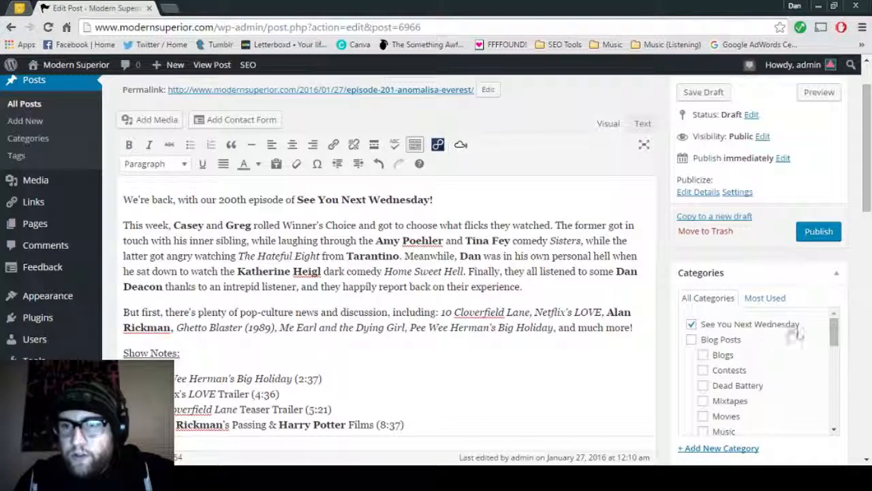
drag(835, 328, 836, 304)
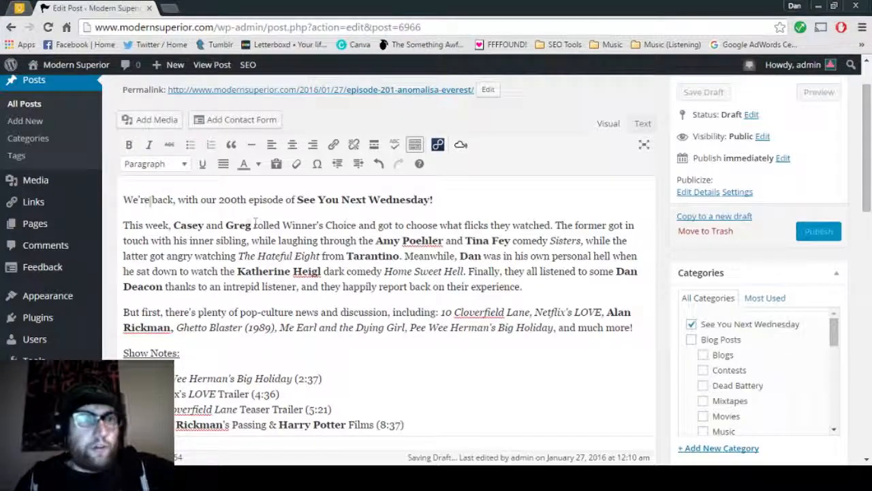
drag(123, 199, 639, 323)
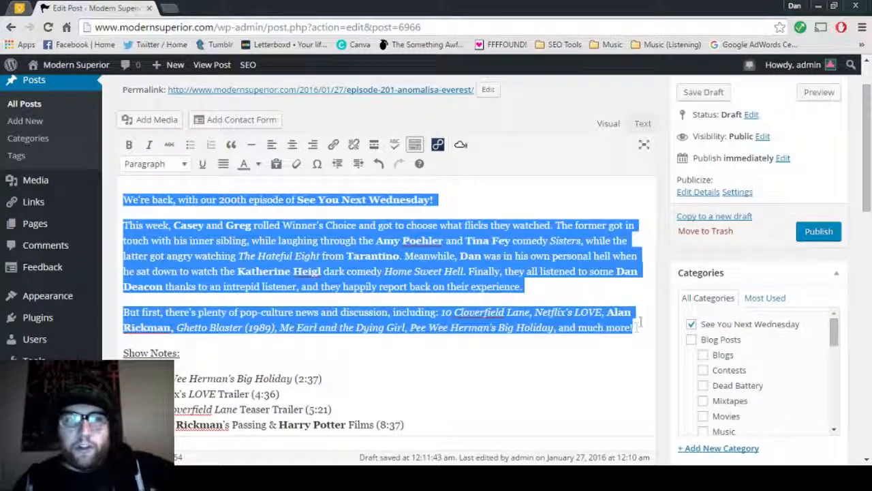
key(BackSpace)
scroll(617, 265, down, 1)
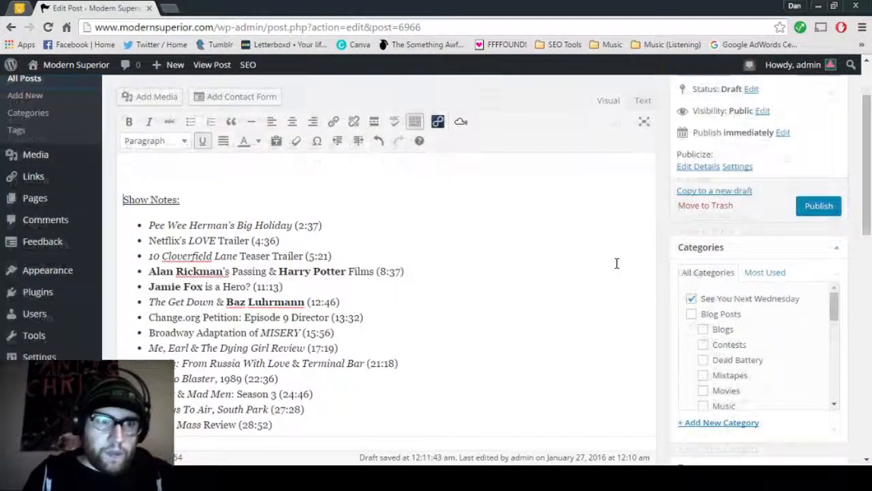
scroll(616, 263, up, 1)
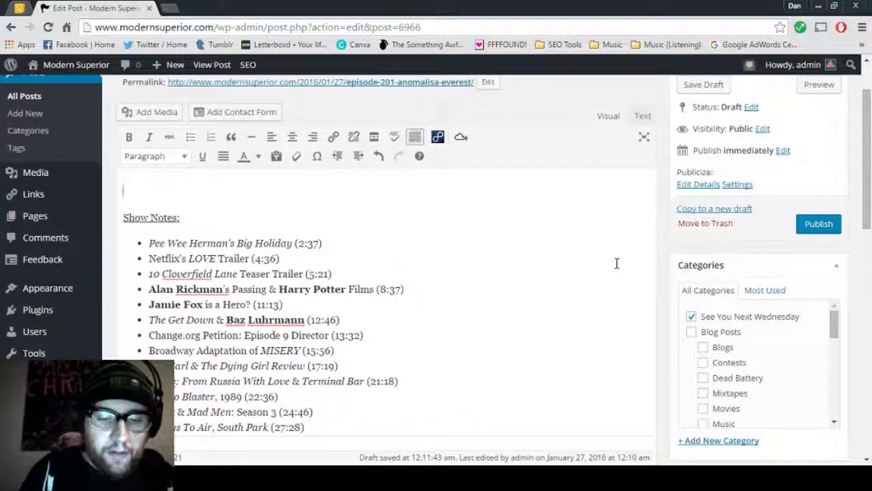
Step: Complete the new introduction above the Show Notes by adding the film title "Yoga Hosers" and a comma after "Kevin Smith's"
text(oga Hosers)
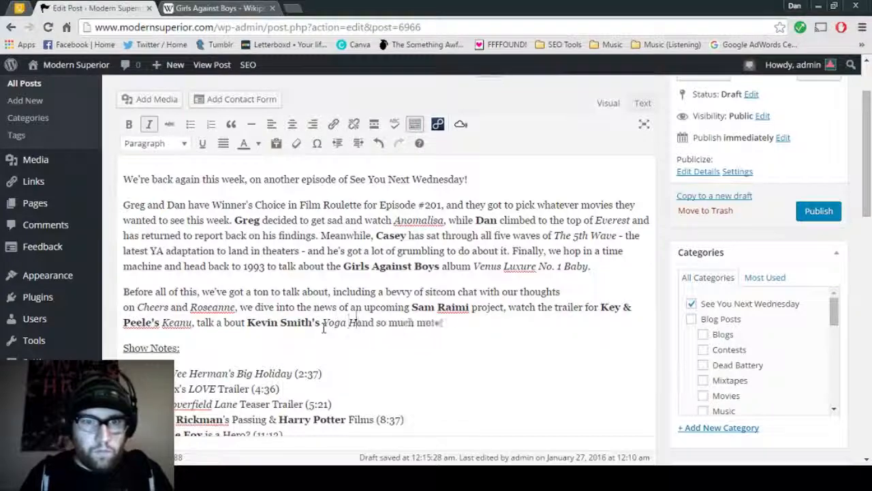
text(,)
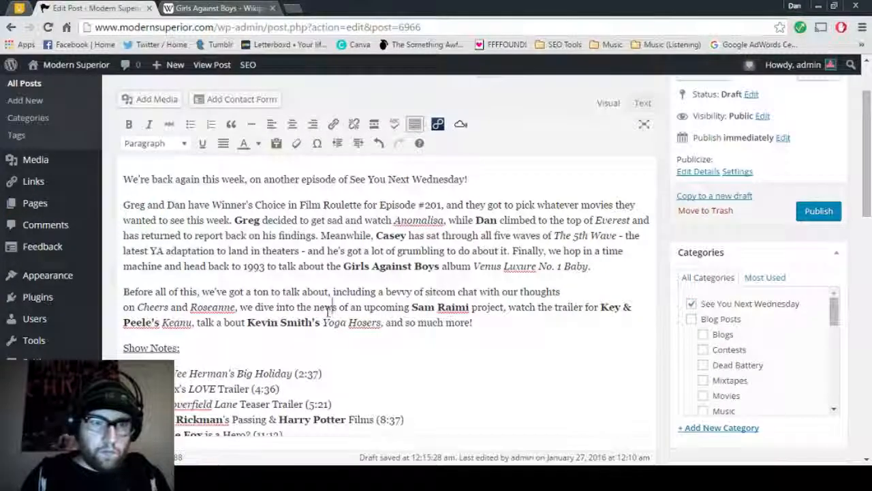
Step: Delete the previous episode's bulleted list items under the Show Notes heading, leaving one empty bullet
scroll(283, 299, down, 3)
drag(149, 181, 394, 387)
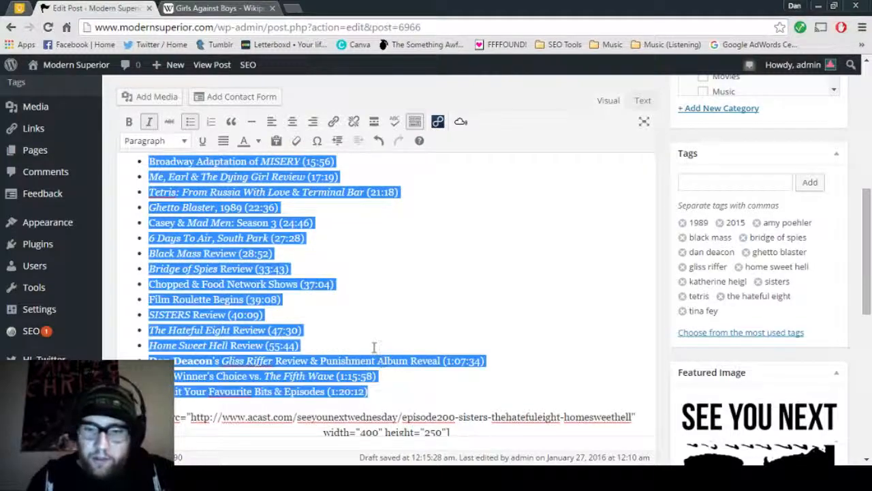
key(BackSpace)
scroll(290, 288, up, 1)
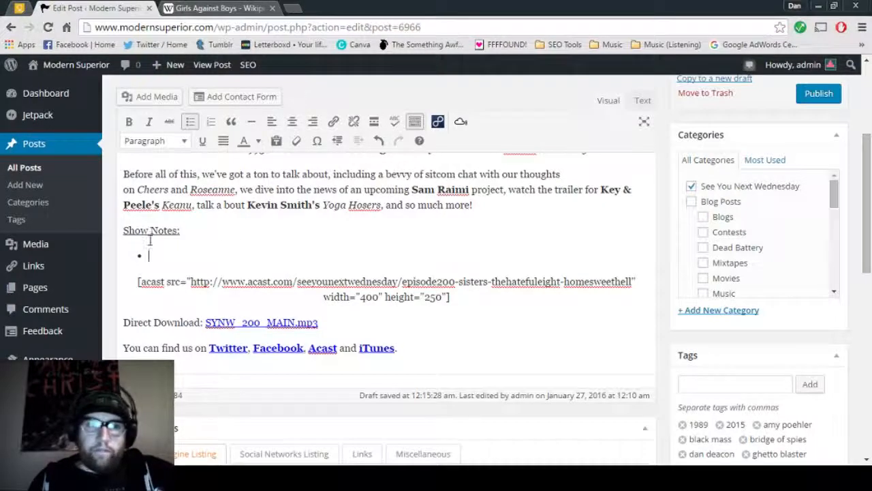
click(173, 234)
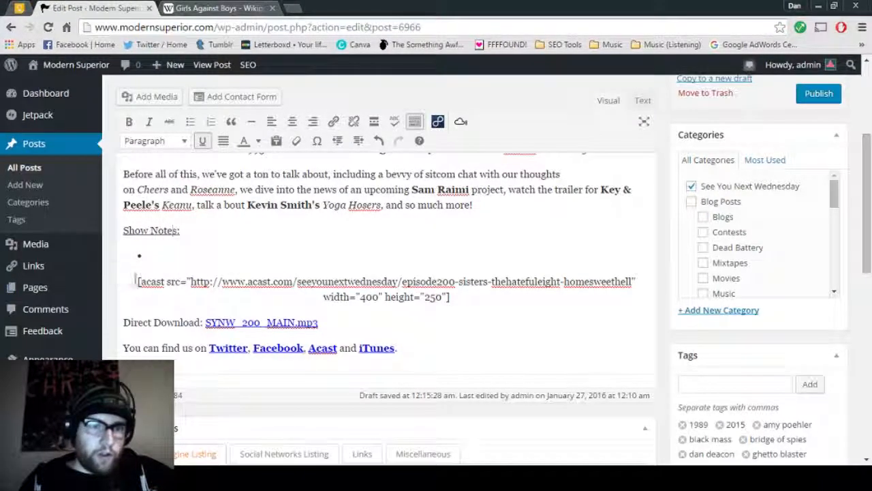
Step: Examine the acast player shortcode below the Show Notes and highlight the episode URL in its src value
drag(130, 281, 640, 297)
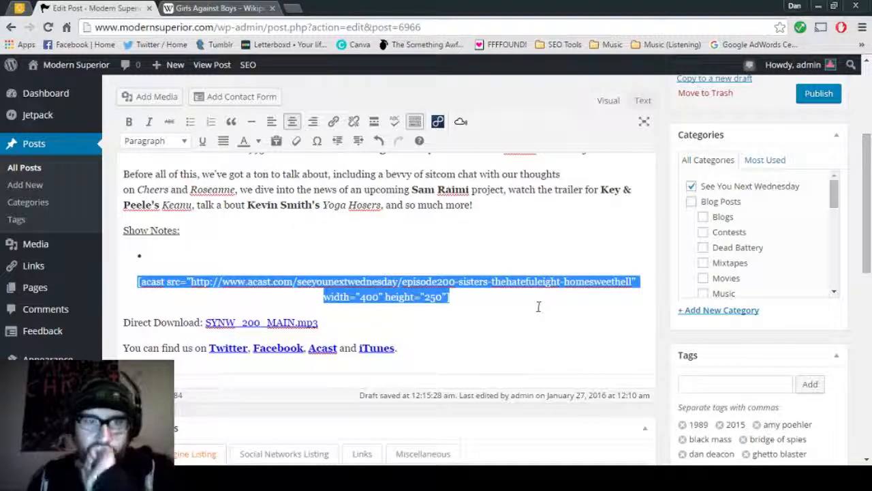
click(219, 285)
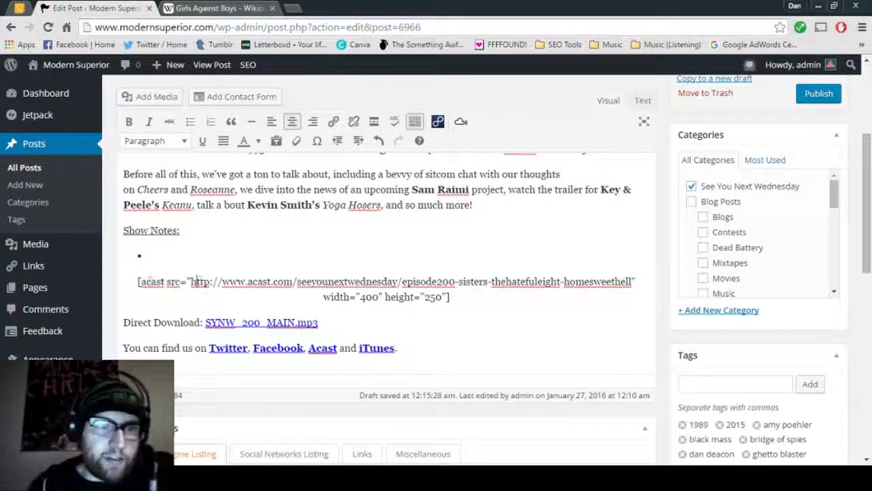
drag(140, 282, 456, 297)
click(456, 298)
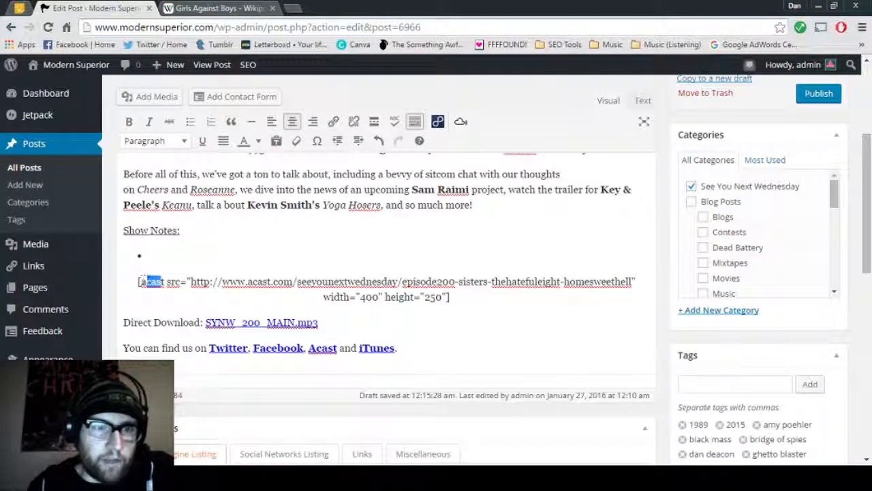
click(191, 280)
drag(191, 282, 633, 282)
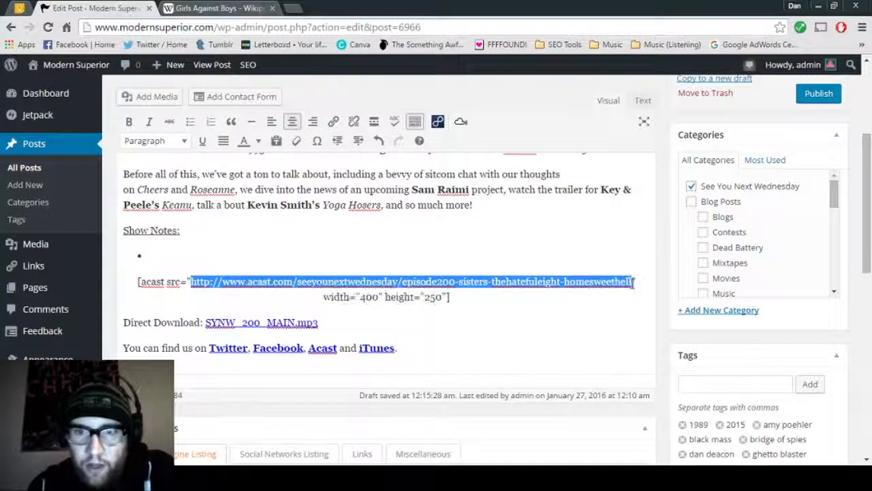
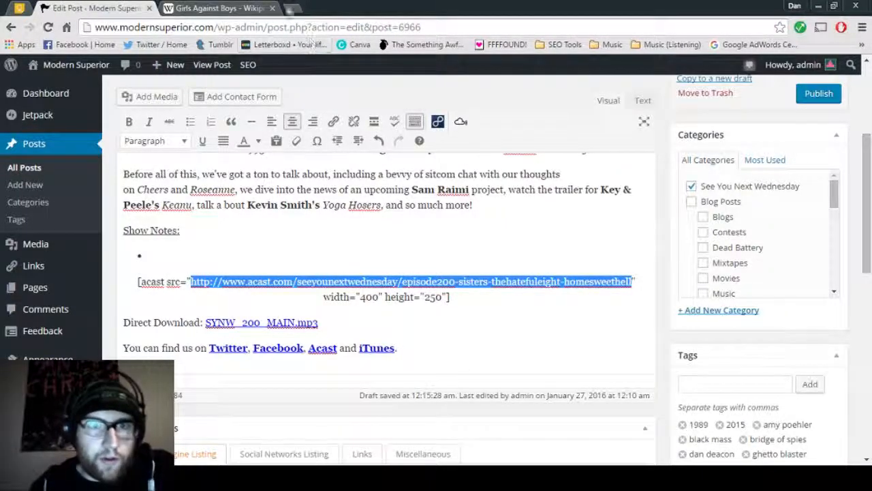
Step: Open seeyounextwednesday.libsyn.com in a new tab, look over the Episode 197 post, and return to the post editor
click(291, 8)
text(seeyounextwednesday.libsyn.com)
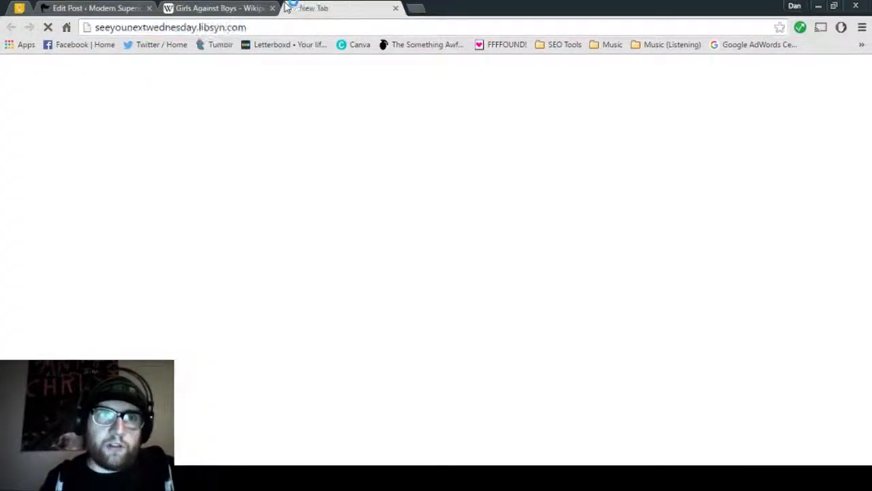
key(Return)
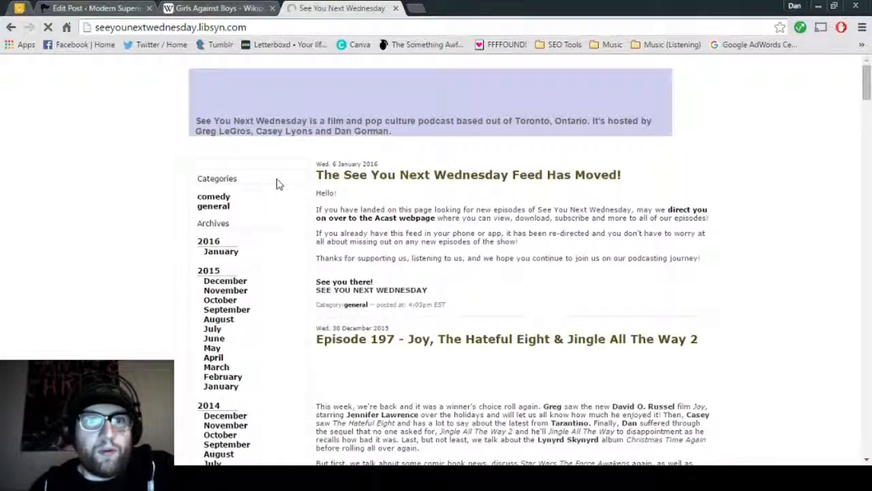
scroll(293, 181, down, 3)
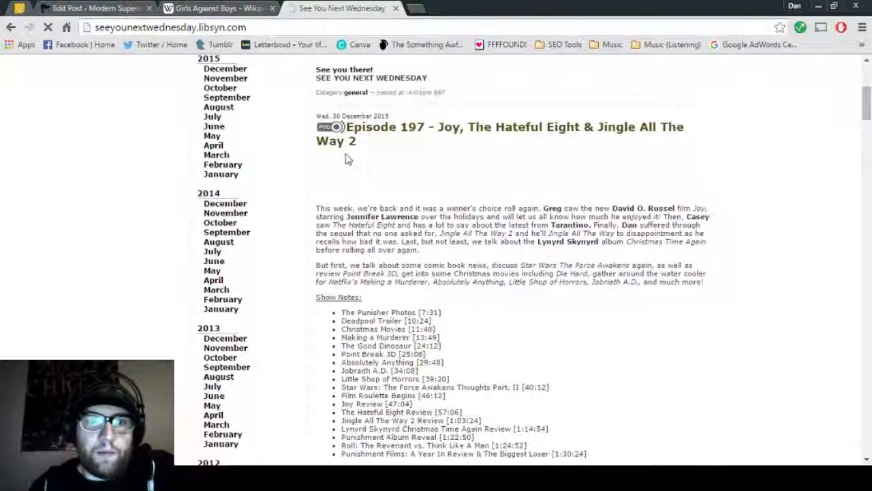
scroll(363, 274, down, 6)
scroll(363, 274, up, 5)
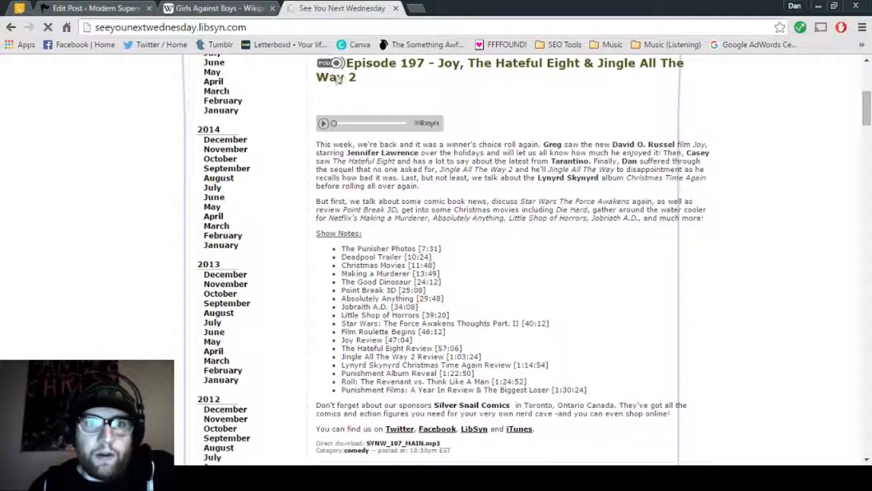
key(ctrl+shift+Tab)
key(ctrl+shift+Tab)
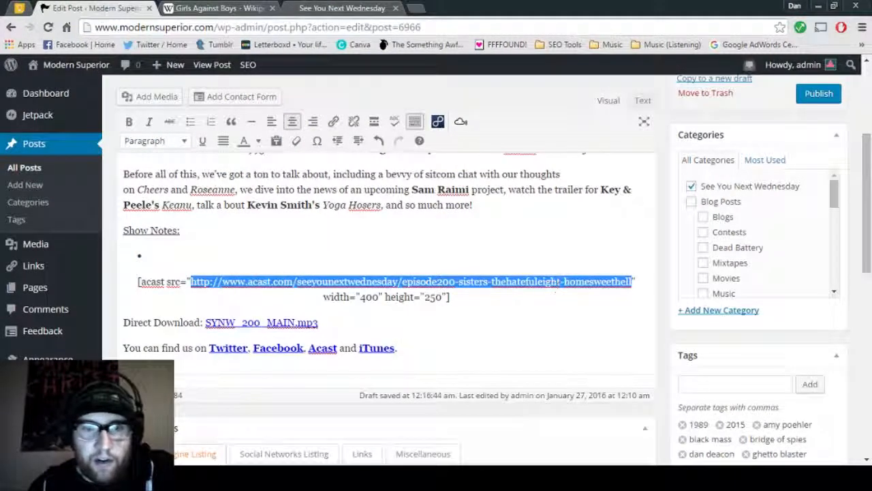
Step: Change the direct download link text to SYNW_201_MAIN.mp3 and view the link's destination URL without changing it
click(229, 324)
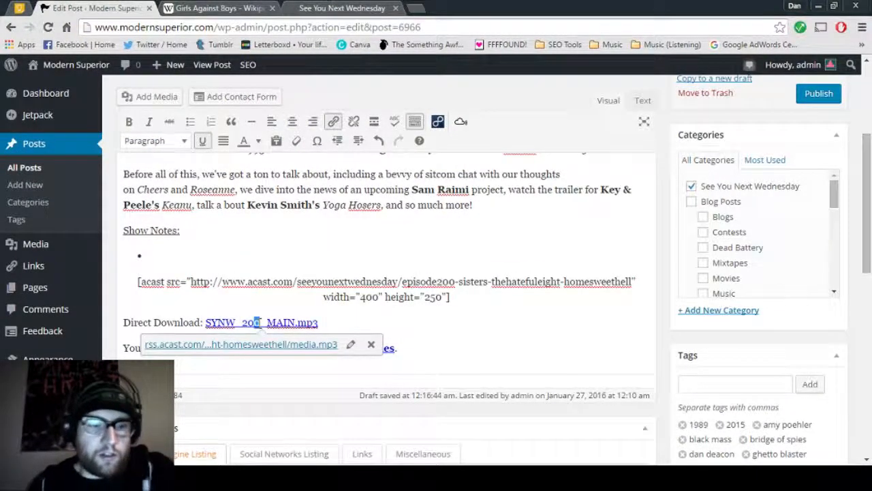
text(1)
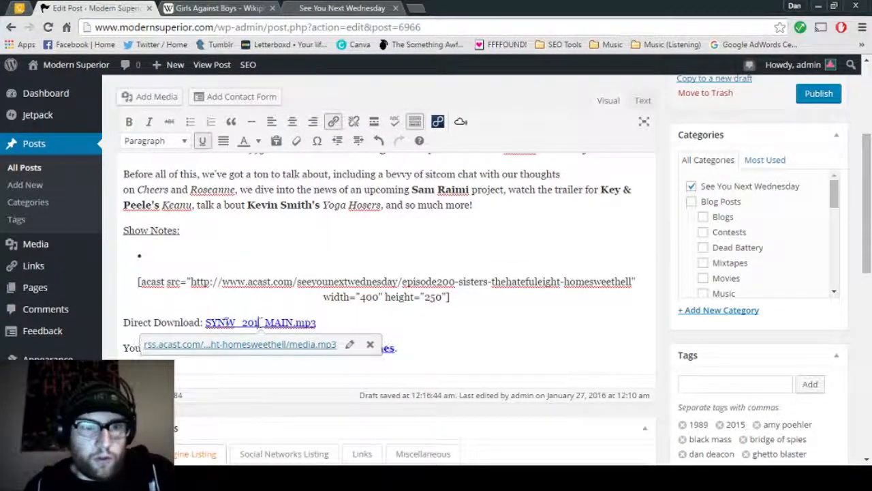
click(353, 349)
drag(346, 157, 617, 158)
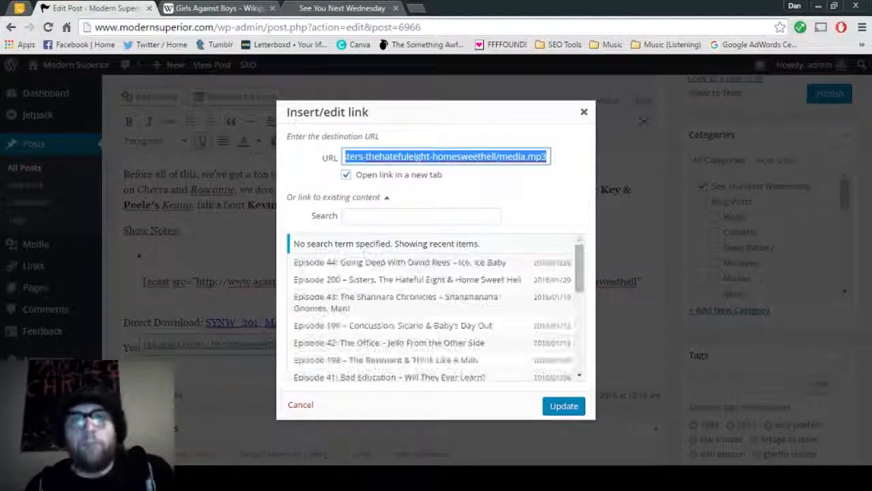
click(584, 111)
Step: Review which part of the acast shortcode is the source URL by highlighting it between the quotation marks
drag(450, 298, 136, 282)
click(137, 281)
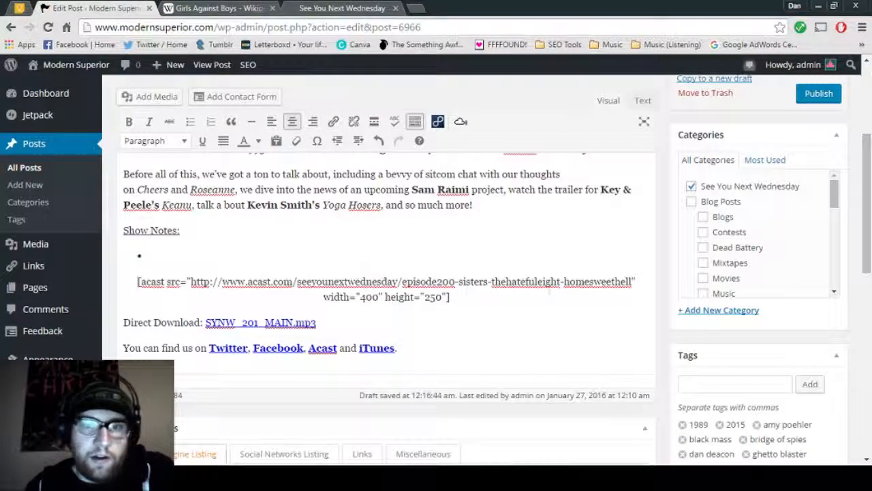
drag(191, 282, 632, 285)
click(633, 284)
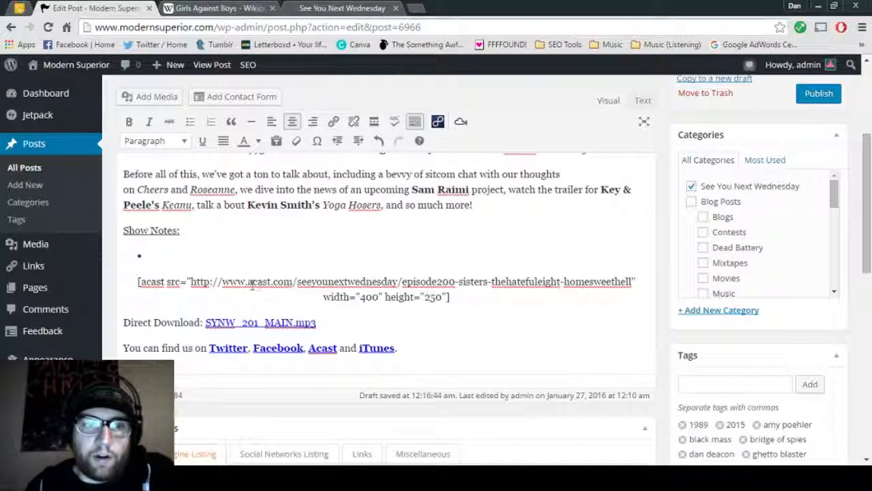
drag(191, 281, 634, 283)
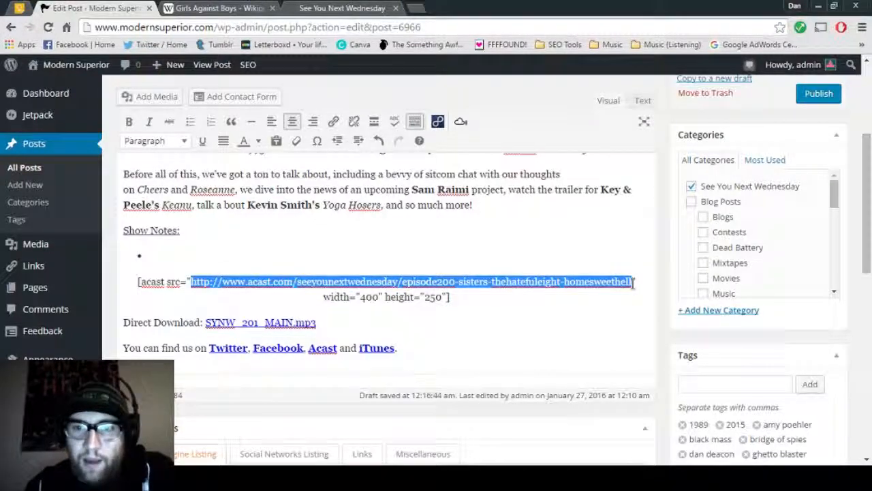
click(633, 284)
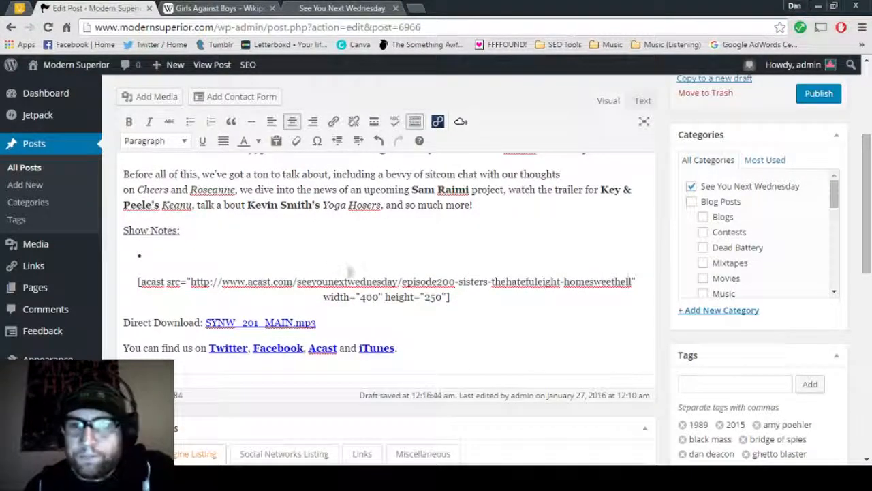
Step: Remove all of the previous episode's tags from the draft post
scroll(692, 249, down, 10)
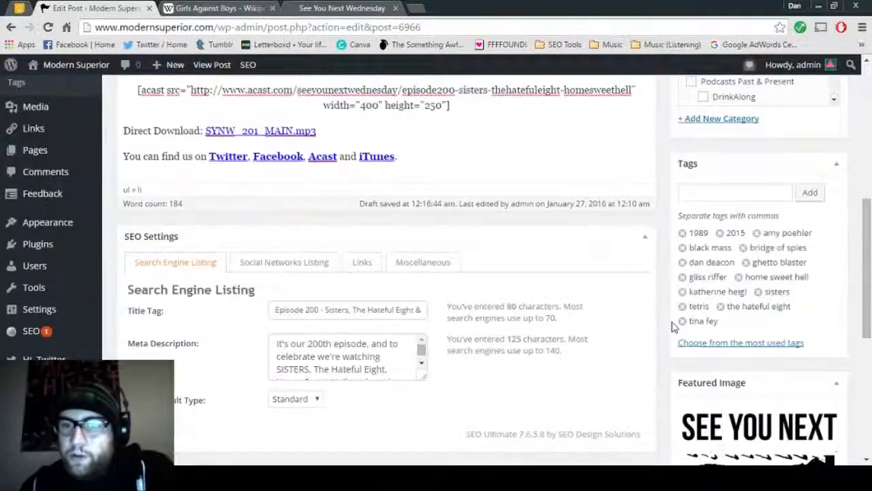
scroll(684, 170, down, 1)
click(684, 169)
click(683, 169)
double_click(683, 169)
double_click(684, 169)
double_click(684, 169)
click(683, 169)
double_click(684, 169)
click(683, 169)
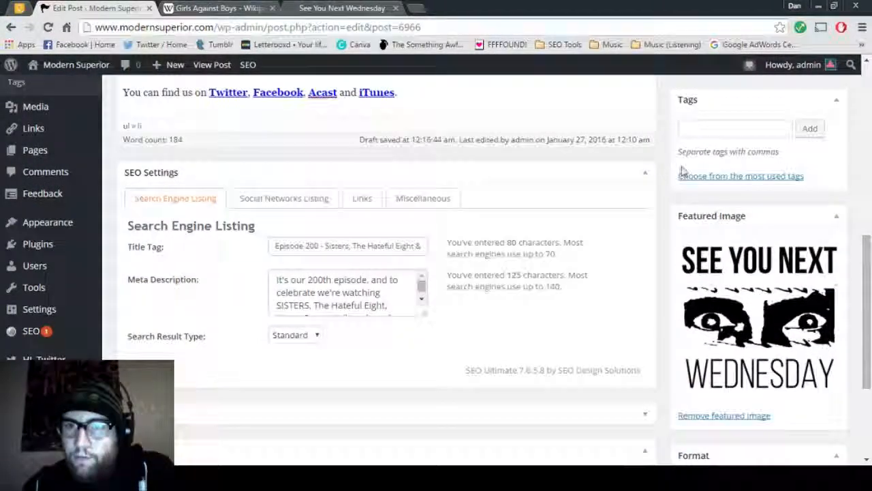
Step: Add the tags "sam raimi", "key and peele" and "everest" to the post
scroll(684, 170, up, 2)
click(699, 320)
scroll(696, 327, up, 3)
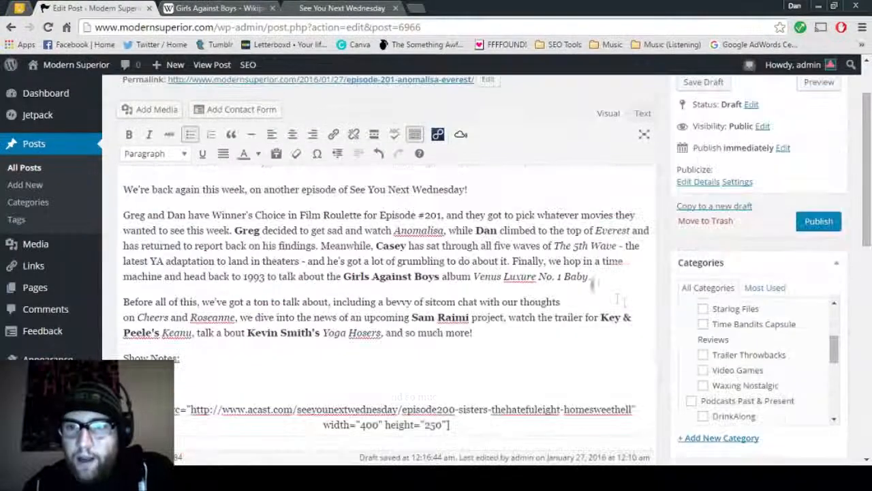
scroll(590, 285, down, 2)
click(688, 383)
text(sam raimi)
key(Return)
text(key)
key(Return)
text(everest)
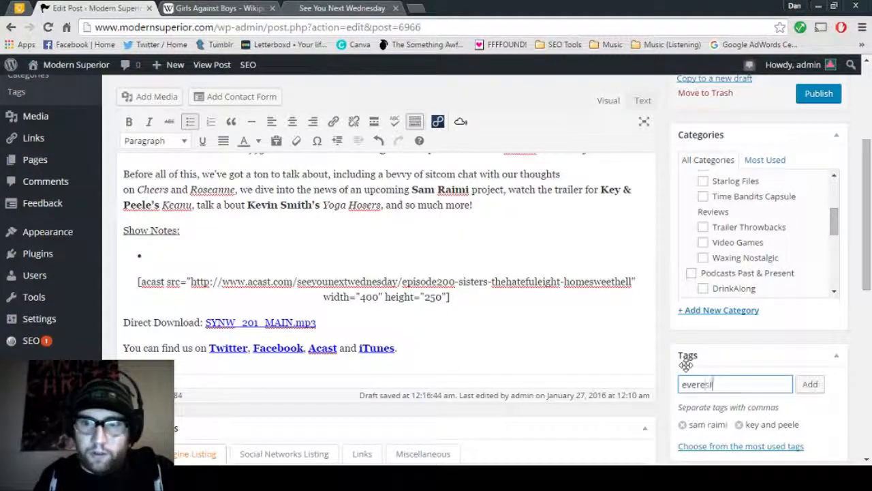
key(Return)
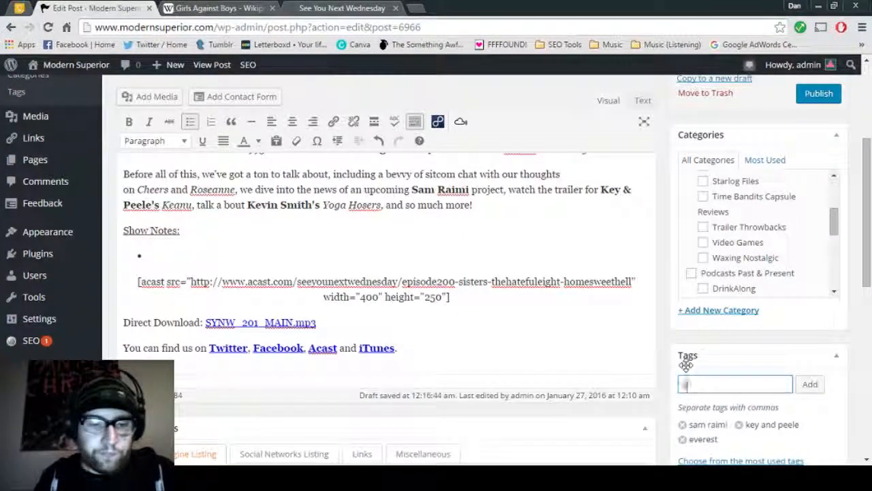
Step: Add the tags "anomalisa", "keanu", "kevin smith" and "the 5th wave" to the post
text(anomalisa)
key(Return)
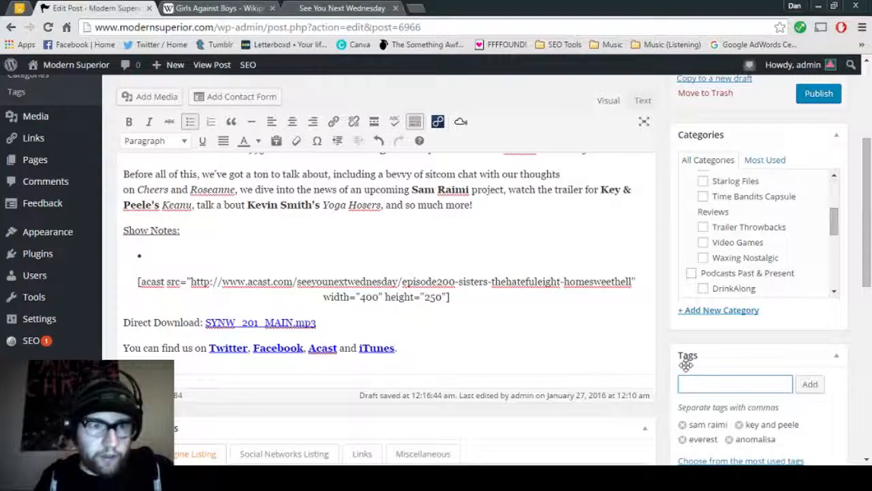
text(keanu)
key(Return)
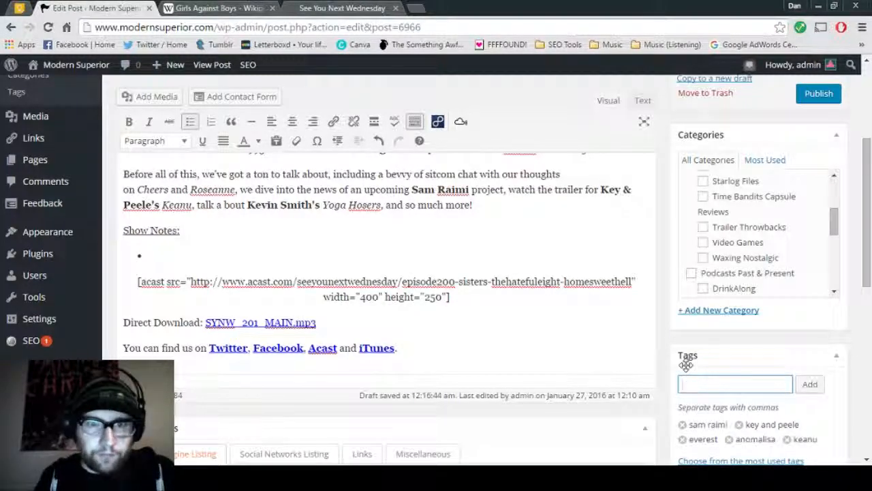
text(kevin smith)
key(Return)
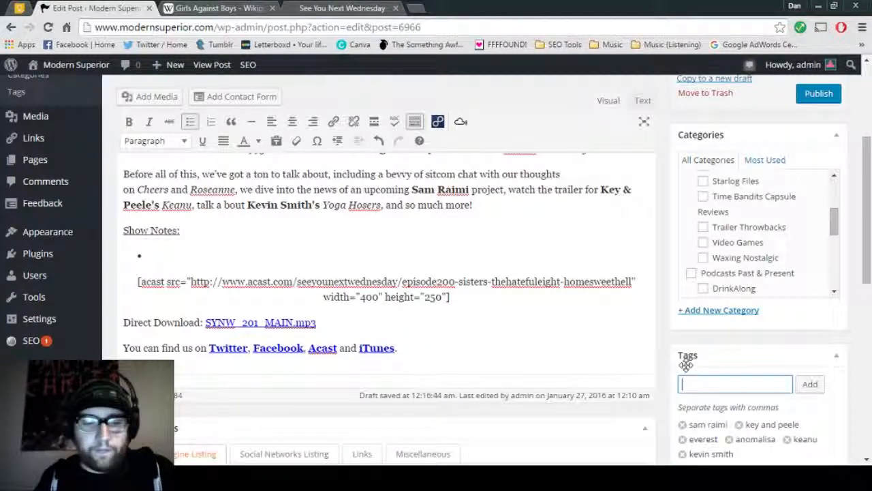
text(the 5th wave)
key(Return)
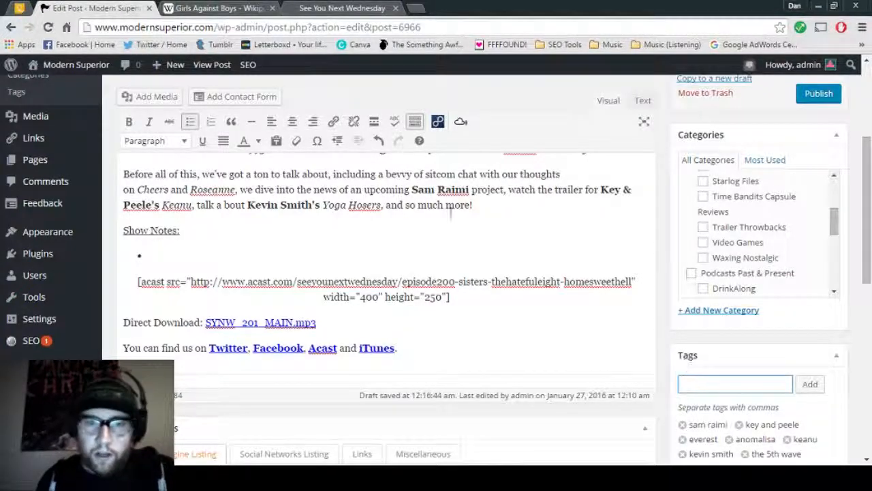
Step: Add the tags "toronto podcast", "see you next wednesday" and "girls against boys" to the post
scroll(686, 365, up, 1)
text(toronto podcast)
key(Return)
text(see )
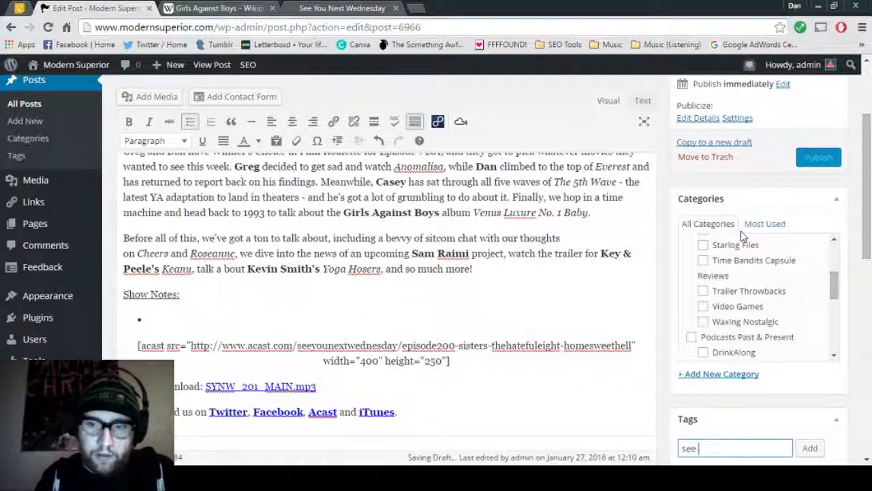
text(you next wednesday)
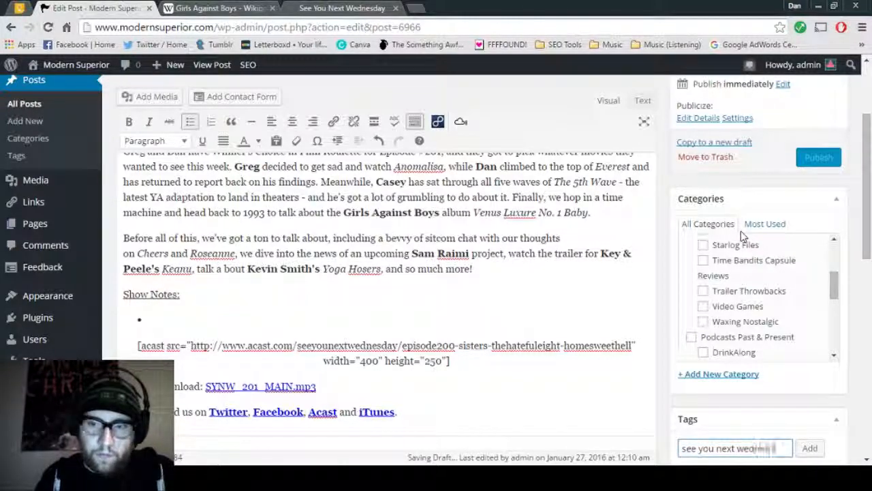
key(Return)
text(girls against boys)
key(Return)
Step: Copy the album title "Venus Luxure No. 1 Baby" from the introduction and add it as a tag
drag(474, 212, 591, 210)
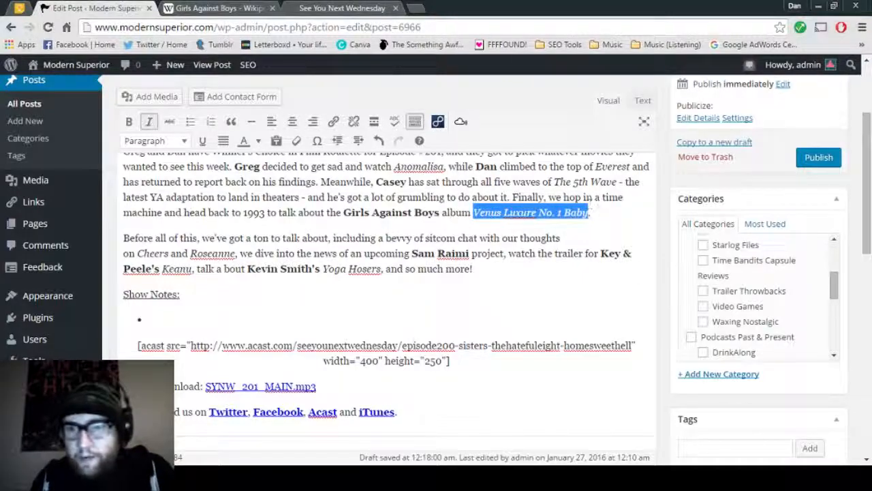
key(ctrl+c)
click(743, 446)
key(ctrl+v)
click(810, 450)
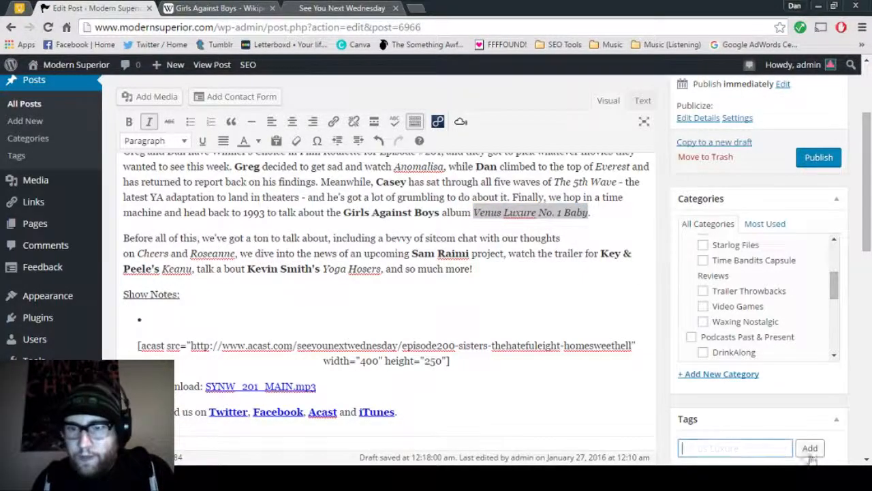
Step: Copy the post title "Episode 201 - Anomalisa, Everest & The 5th Wave" into the SEO title tag, keeping the "| Modern Superior" ending
scroll(497, 320, down, 6)
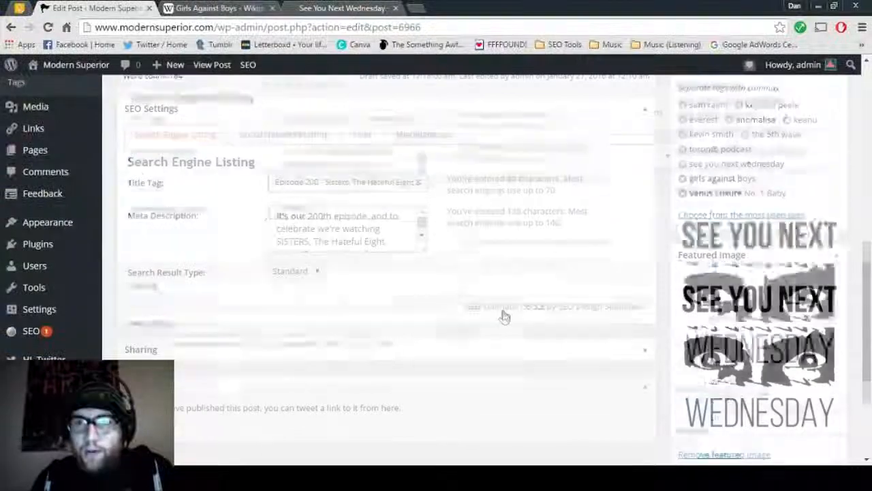
scroll(504, 316, down, 3)
scroll(503, 316, up, 11)
drag(450, 129, 125, 134)
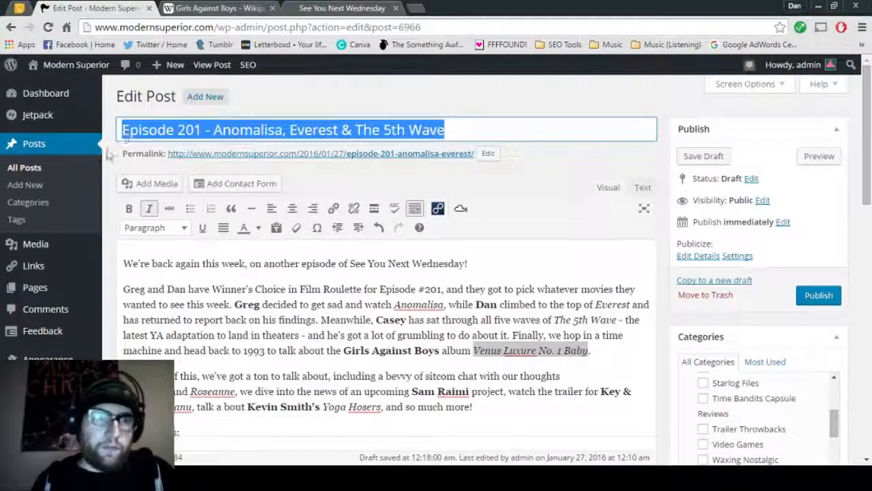
scroll(109, 156, down, 8)
scroll(111, 162, up, 3)
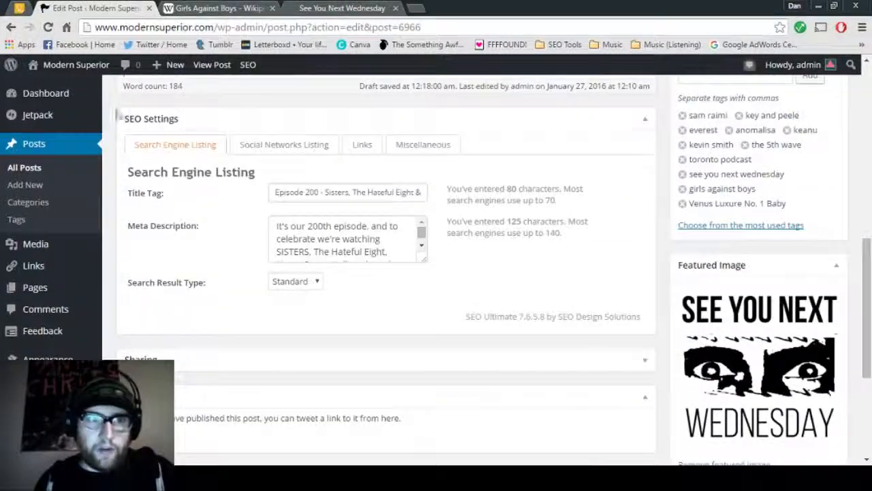
drag(148, 119, 350, 164)
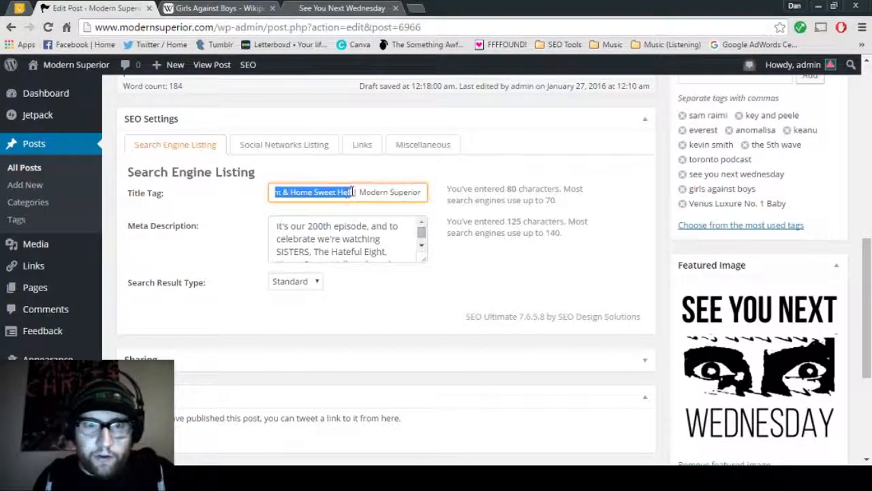
key(ctrl+v)
drag(354, 194, 240, 192)
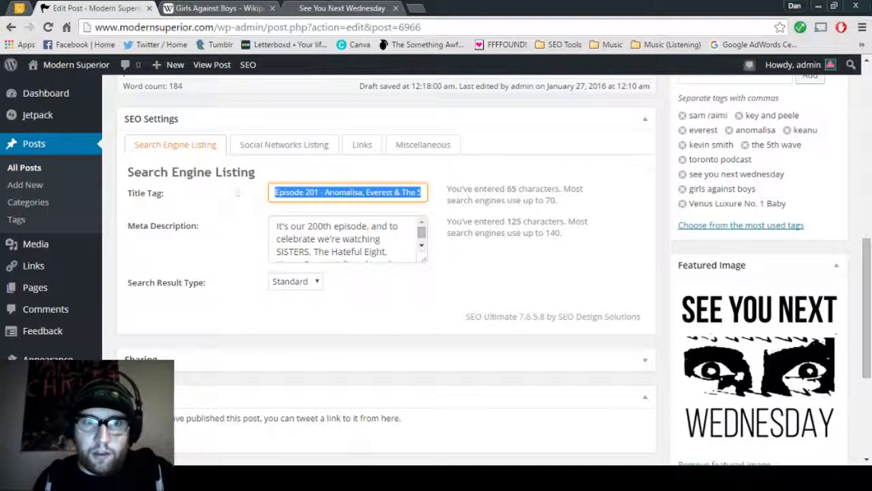
click(302, 193)
drag(408, 192, 439, 193)
click(370, 192)
drag(353, 192, 428, 196)
click(427, 195)
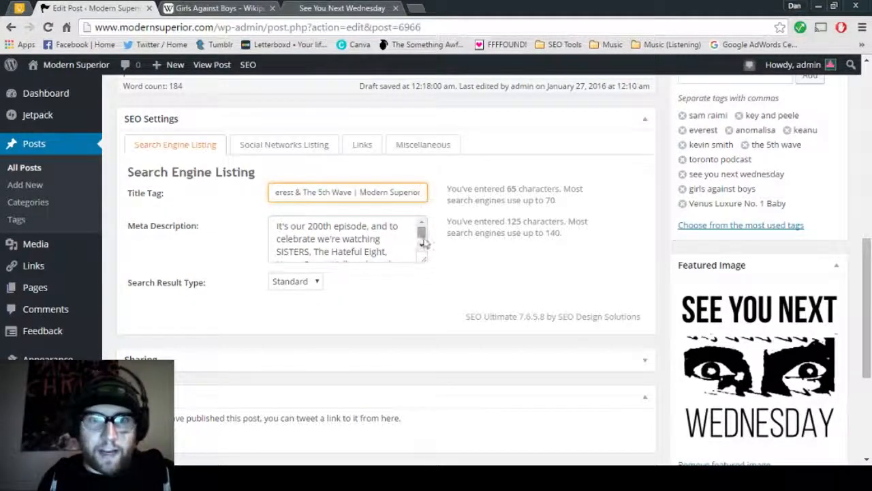
Step: Enlarge the SEO meta description box and clear the old episode's description
drag(426, 263, 426, 302)
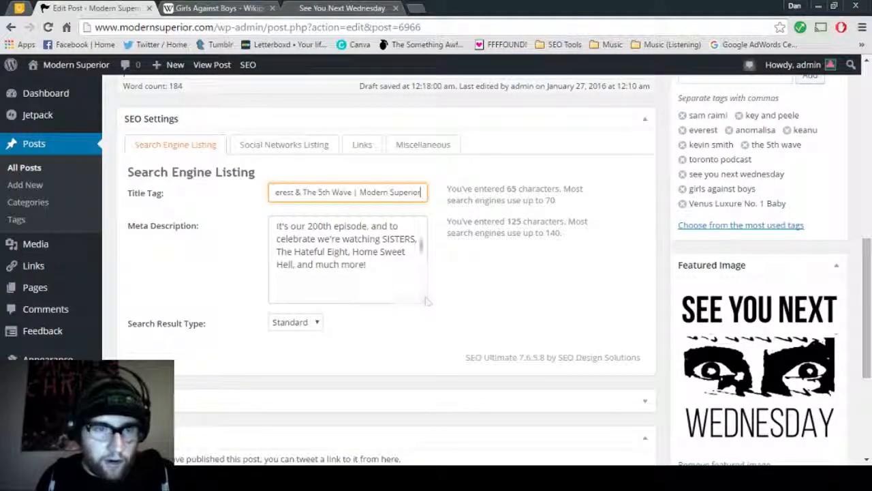
drag(371, 265, 278, 219)
key(BackSpace)
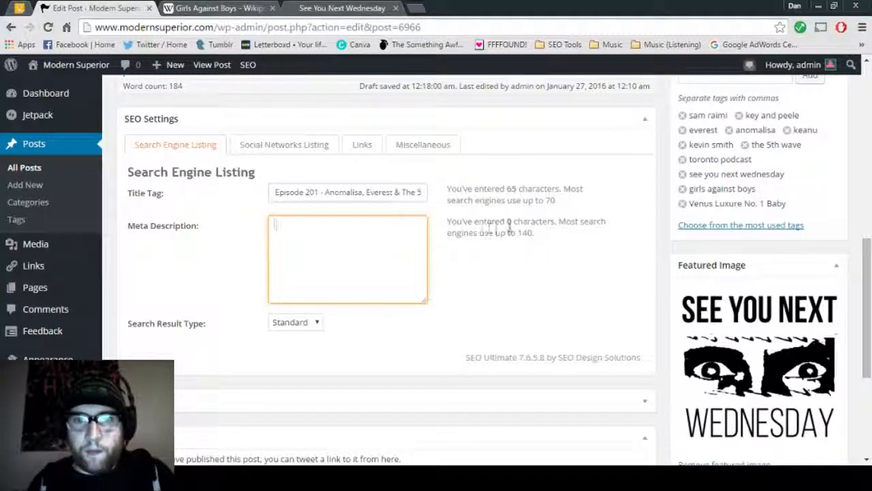
mouse_move(449, 187)
mouse_down()
mouse_move(560, 203)
mouse_move(503, 201)
mouse_move(451, 185)
mouse_up()
click(448, 189)
mouse_move(447, 221)
mouse_down()
mouse_move(539, 235)
mouse_move(469, 234)
mouse_move(448, 220)
mouse_up()
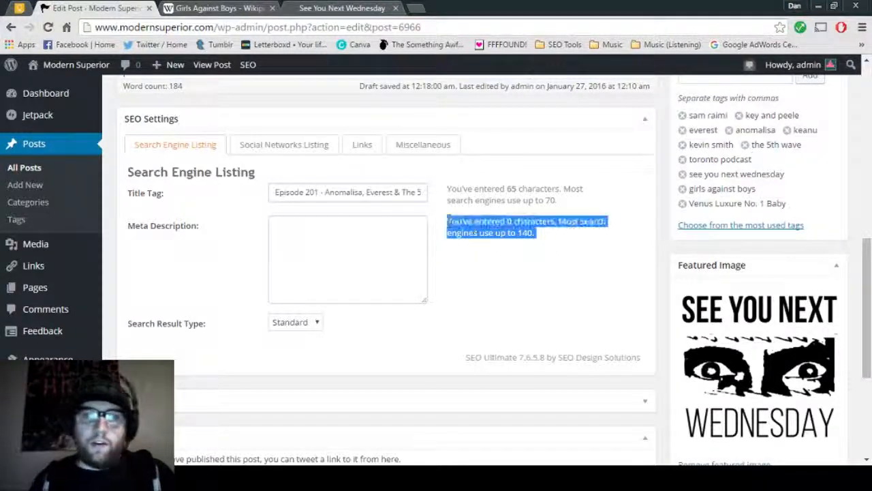
click(448, 220)
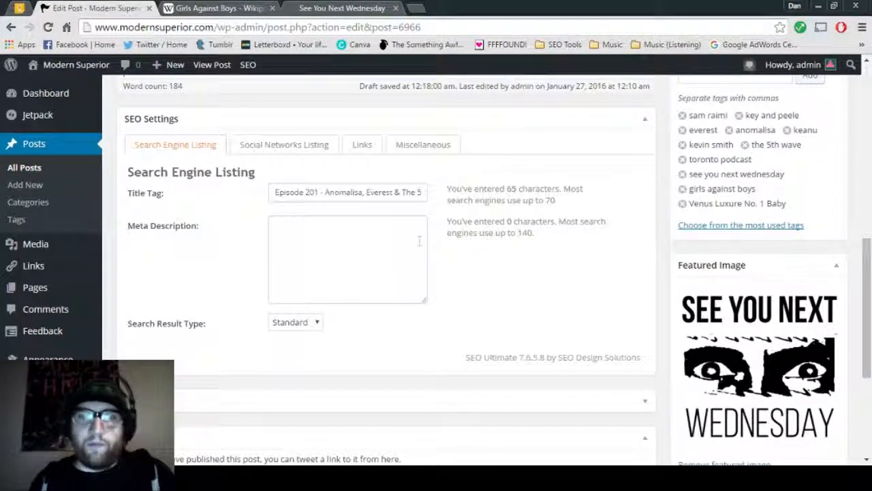
drag(447, 222, 543, 237)
Step: Begin the meta description with "This week on the show, we talk about Everest, Anomalisa, and The 5th Wave"
click(316, 272)
text(This week on the show, we talk about Everest, AN)
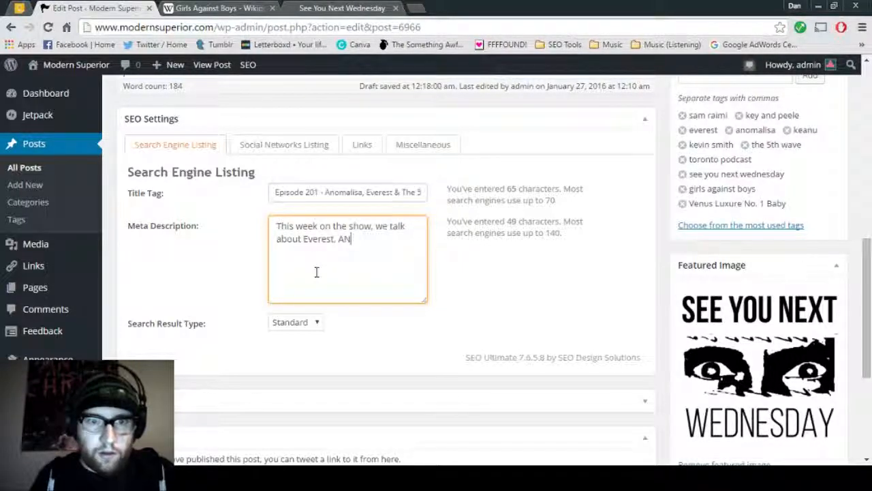
key(BackSpace)
text(namalis)
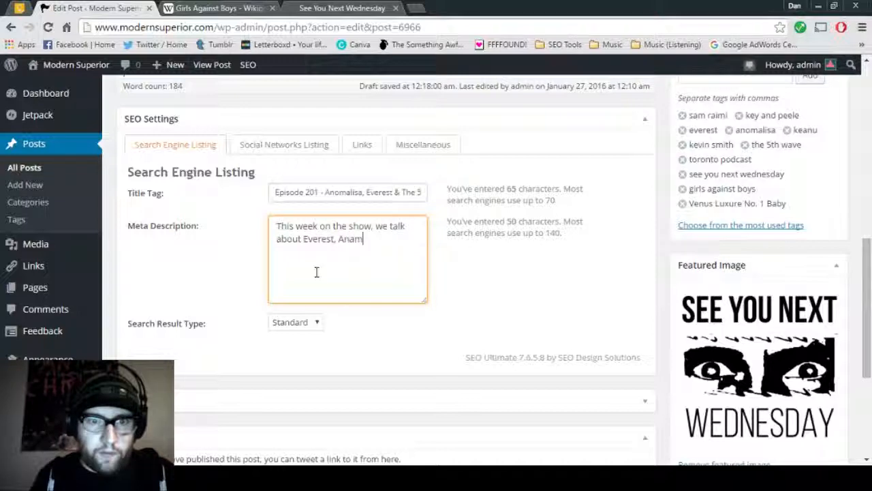
key(BackSpace)
key(BackSpace)
key(BackSpace)
key(BackSpace)
key(BackSpace)
key(BackSpace)
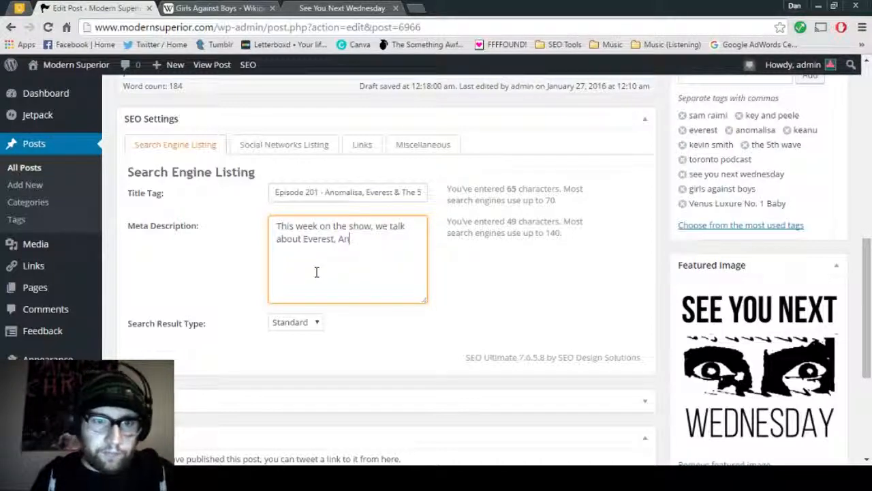
text(nomalisa, and )
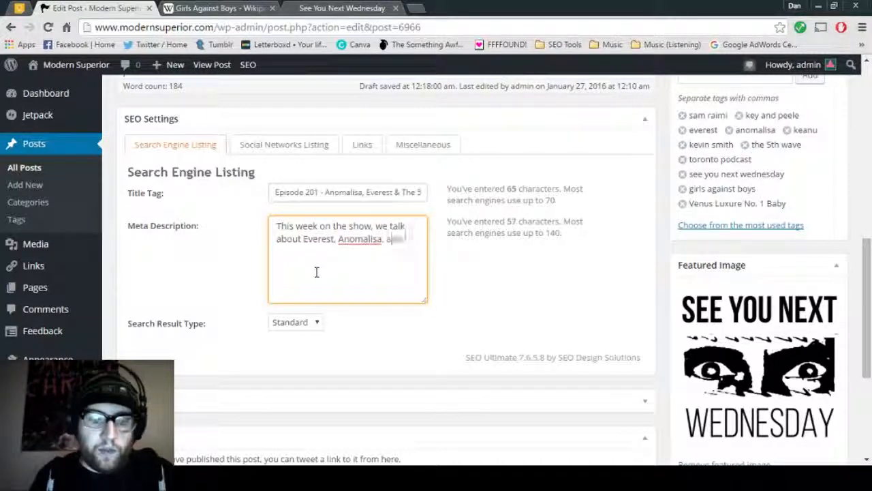
text(The 5th Wave. Plus so c)
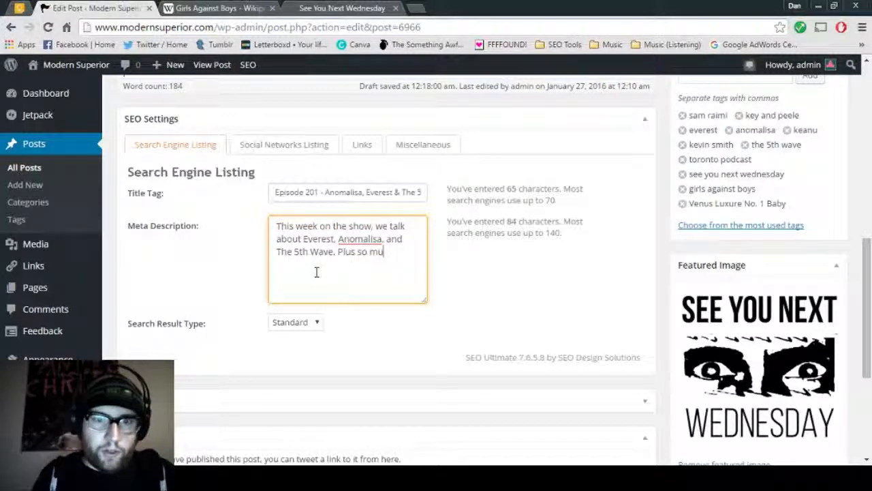
Step: Finish the meta description after "The 5th Wave" with ", plus so much more. Listen today!" and reread the text
key(BackSpace)
key(BackSpace)
key(BackSpace)
key(BackSpace)
key(BackSpace)
key(BackSpace)
key(BackSpace)
key(BackSpace)
key(BackSpace)
key(BackSpace)
key(BackSpace)
key(BackSpace)
key(BackSpace)
key(BackSpace)
key(BackSpace)
key(BackSpace)
key(BackSpace)
text(, plus more)
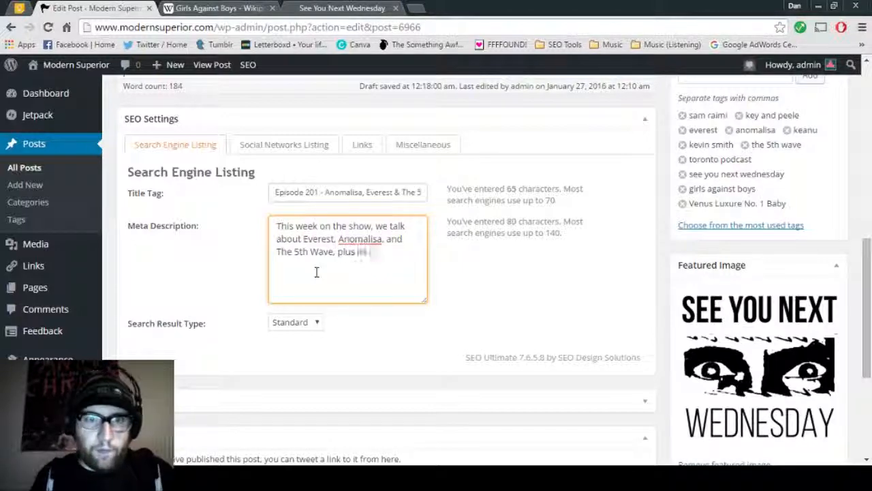
key(BackSpace)
key(BackSpace)
key(BackSpace)
key(BackSpace)
text(so much more. Click h)
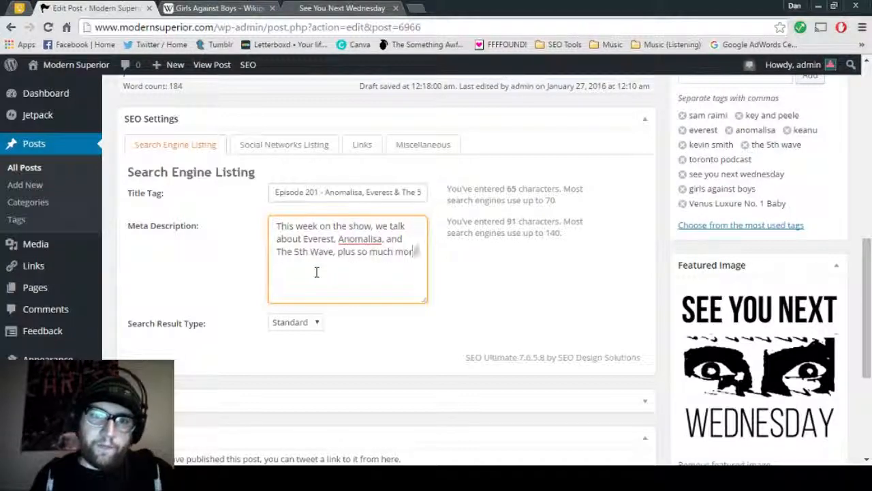
key(BackSpace)
key(BackSpace)
key(BackSpace)
key(BackSpace)
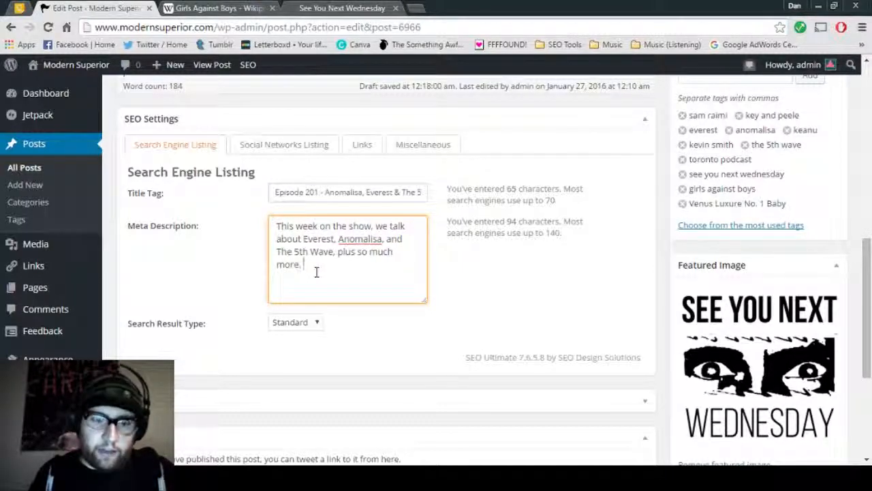
text(Listen today)
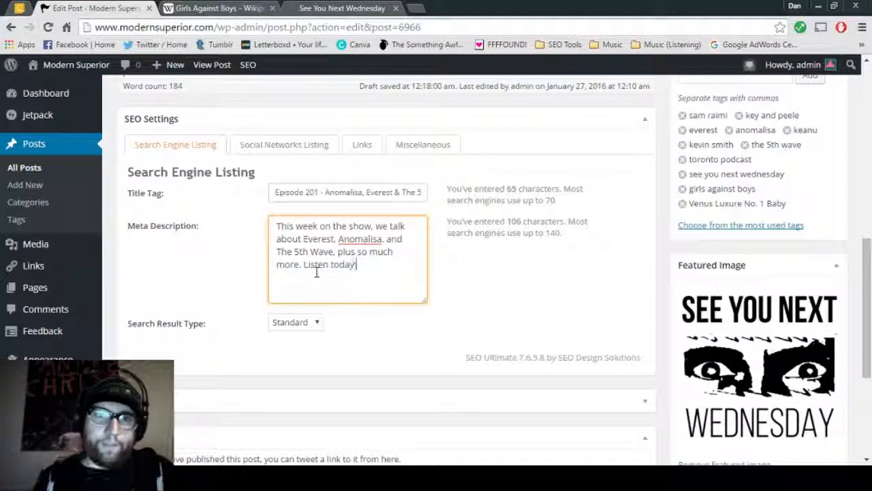
drag(401, 268, 274, 223)
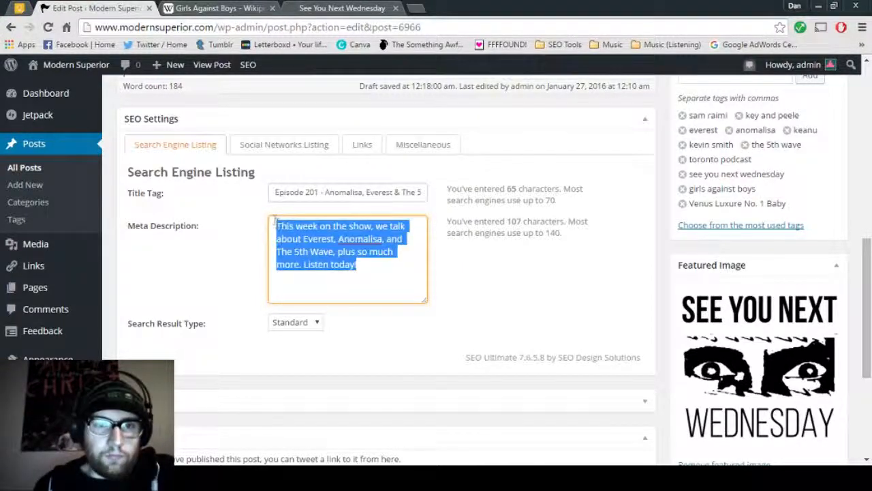
click(277, 224)
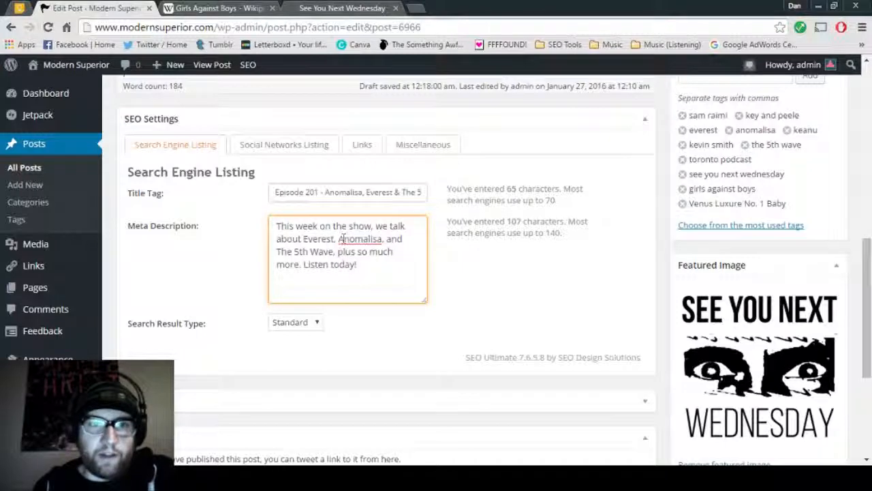
drag(357, 265, 266, 238)
click(302, 238)
drag(358, 266, 400, 267)
click(400, 268)
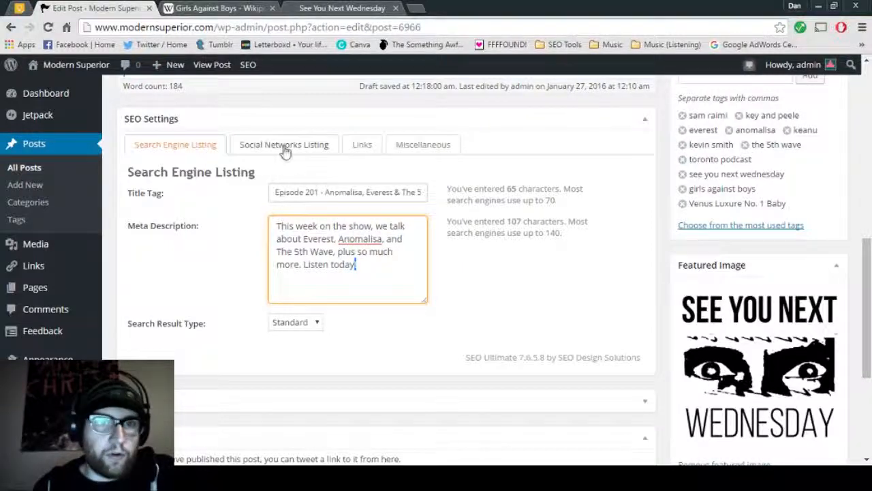
Step: Compare the title in the post's Social Networks Listing with the settings in its Search Engine Listing
click(247, 152)
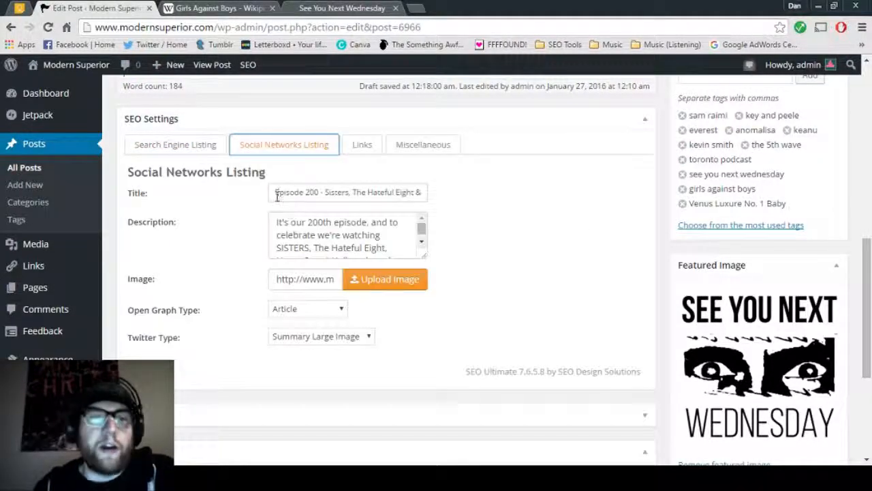
drag(277, 194, 482, 194)
click(307, 193)
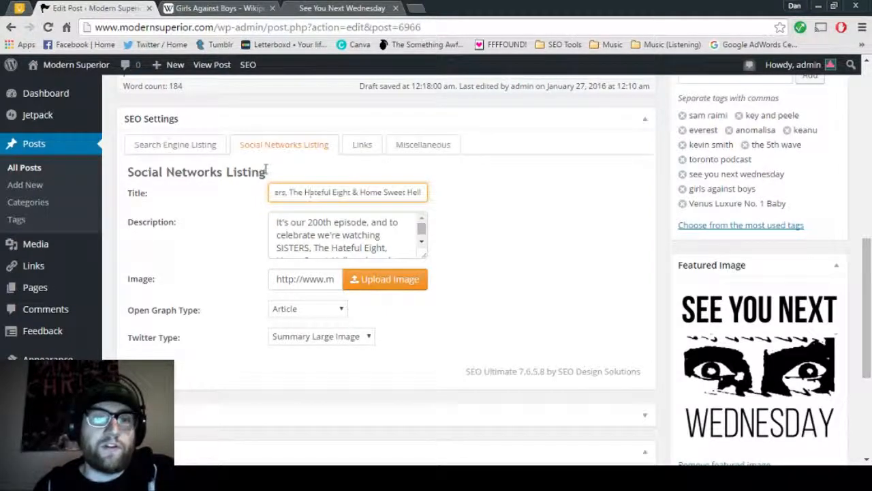
click(194, 145)
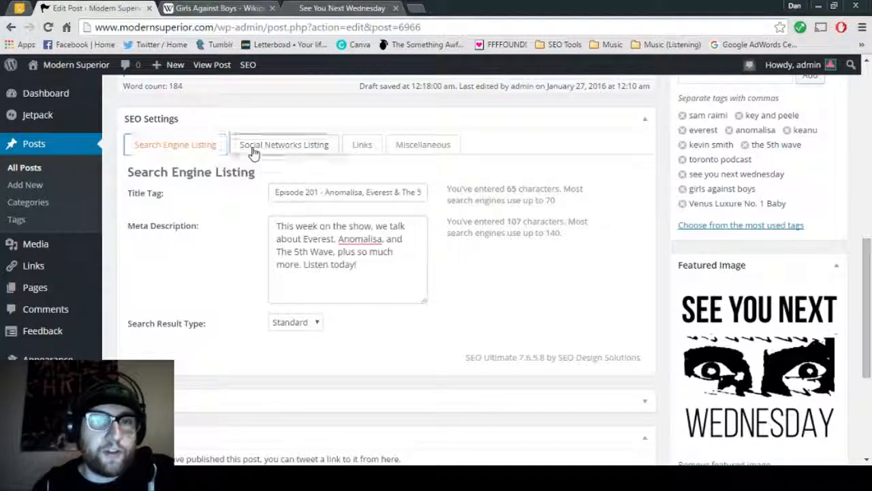
click(255, 151)
drag(276, 194, 427, 197)
click(427, 196)
drag(275, 194, 422, 195)
click(423, 196)
Step: Copy "Episode 201 - Anomalisa, Everest & The 5th Wave" from the SEO title tag into the Social Networks Listing title
click(195, 145)
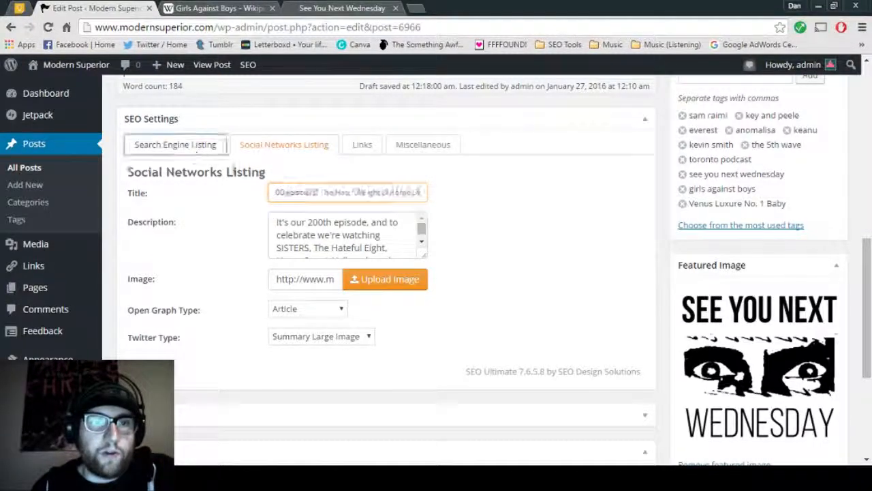
drag(275, 193, 370, 193)
click(290, 146)
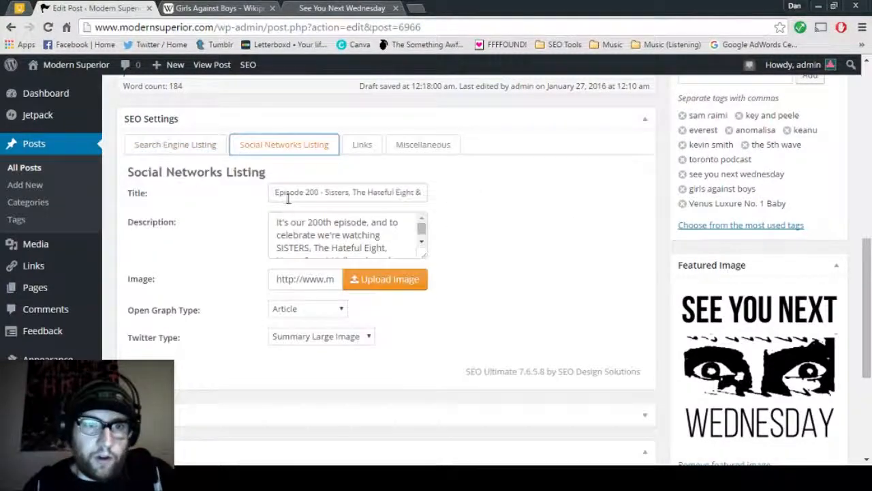
drag(276, 194, 522, 195)
text(Episode 201 - Anomalisa, Everest & The 5th Wave)
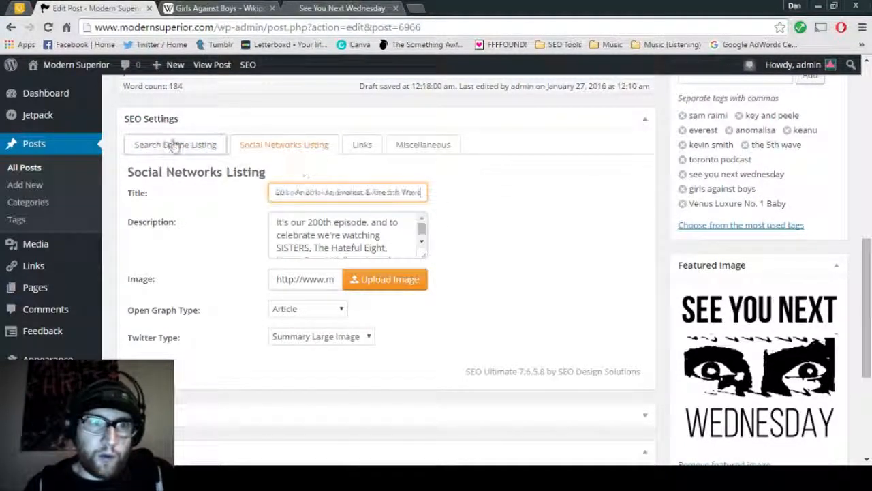
Step: Replace the Social Networks Listing description with a copy of the search engine meta description
click(172, 144)
drag(276, 225, 377, 265)
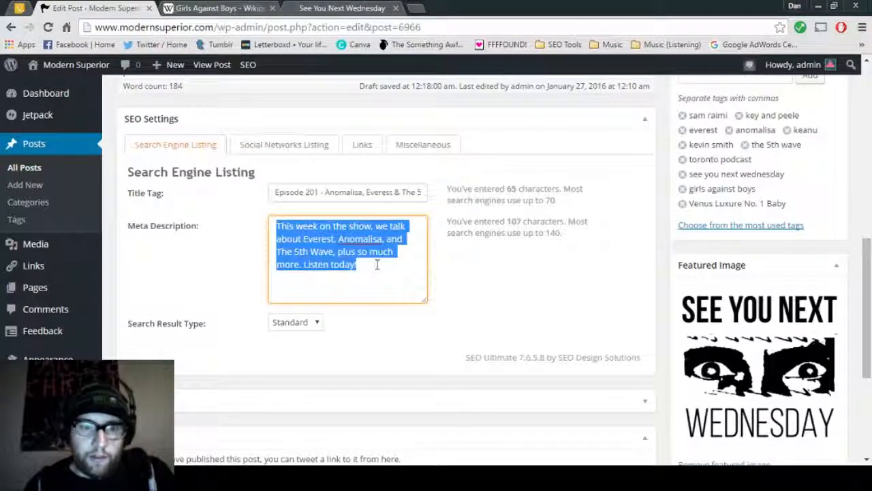
click(284, 145)
drag(276, 217, 450, 296)
key(ctrl+v)
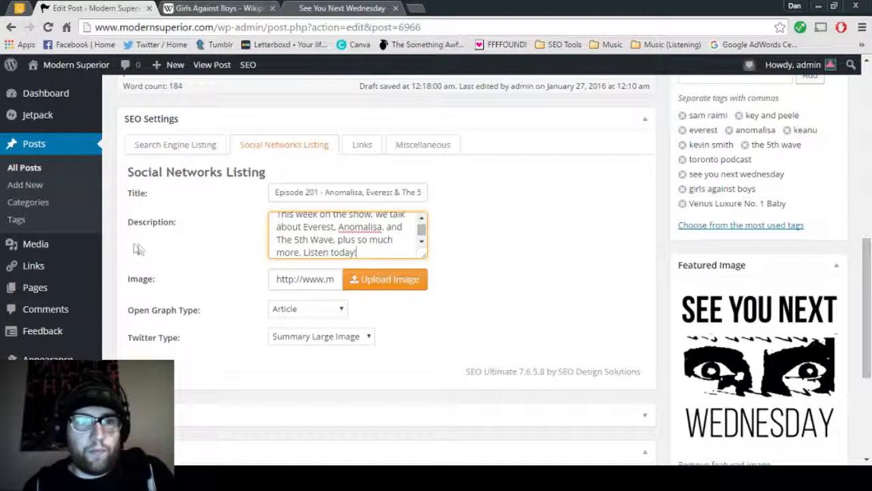
Step: Search the web for "anomalisa 2015" in a new browser tab
click(416, 8)
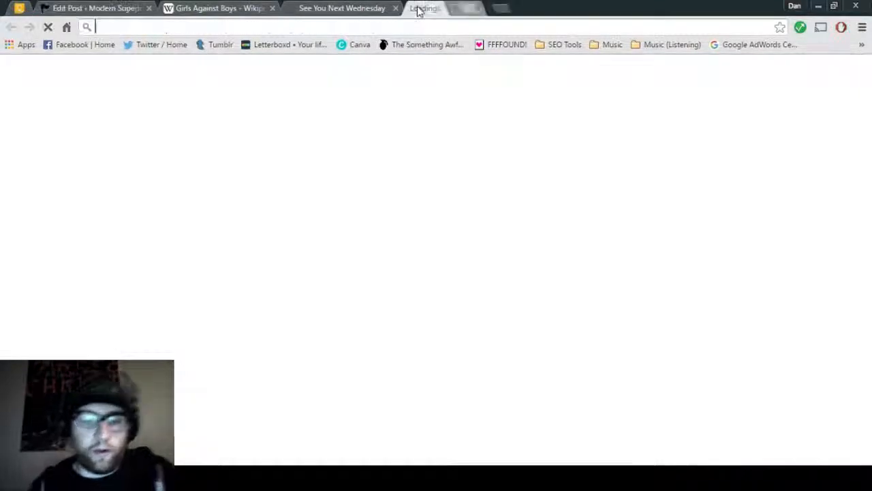
text(anam)
key(BackSpace)
key(BackSpace)
text(o)
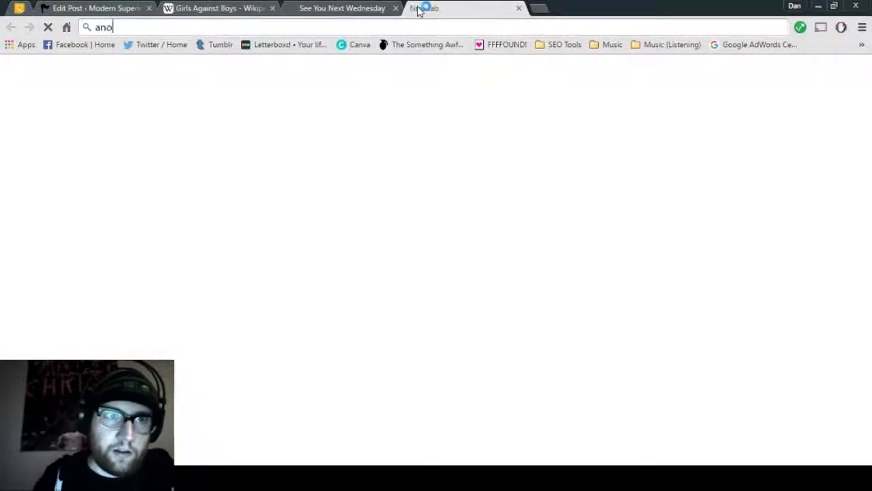
text(malisa 2015)
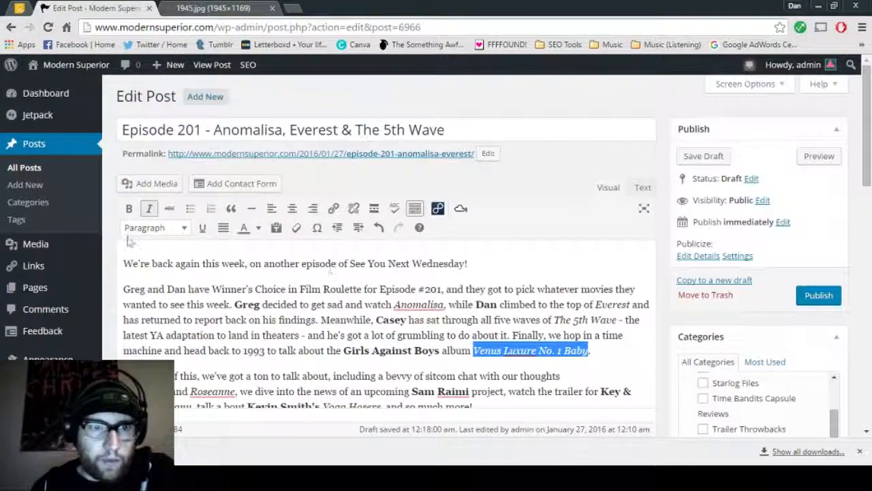
Step: Upload anomalisa-2015-film-stop-motion-charlie-kaufman.jpg and insert it above the post's opening line
click(124, 263)
key(Return)
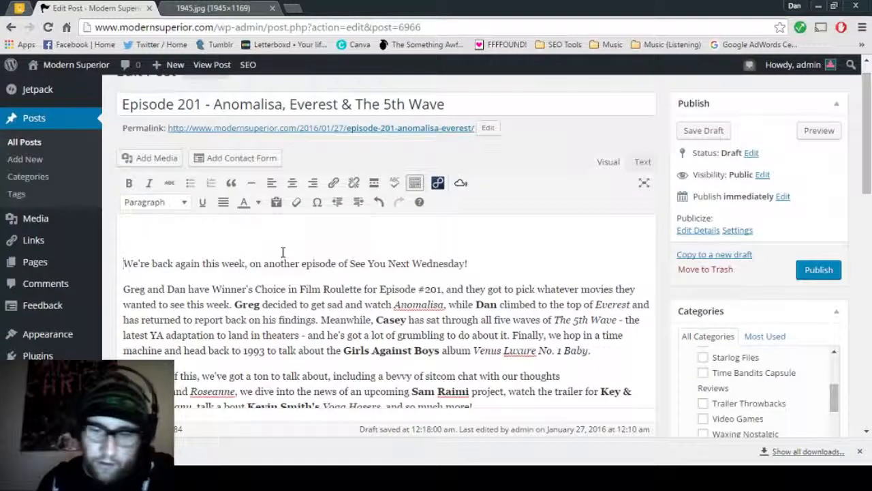
click(156, 159)
click(180, 121)
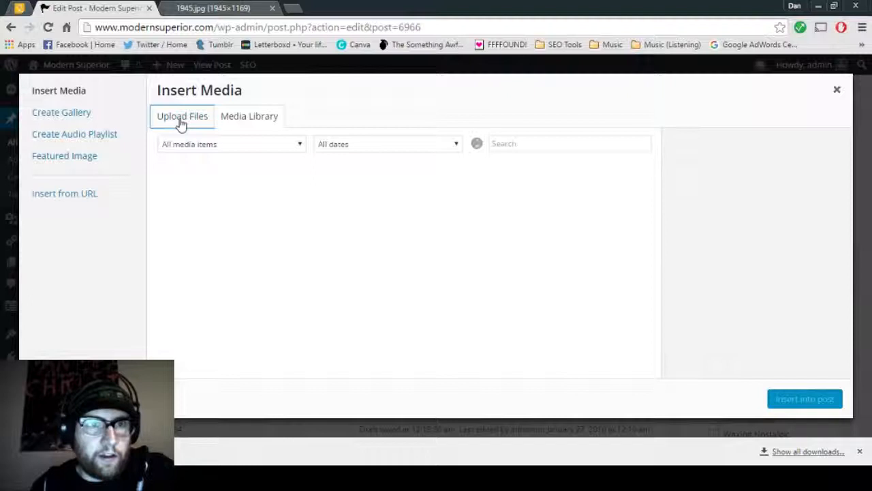
click(487, 244)
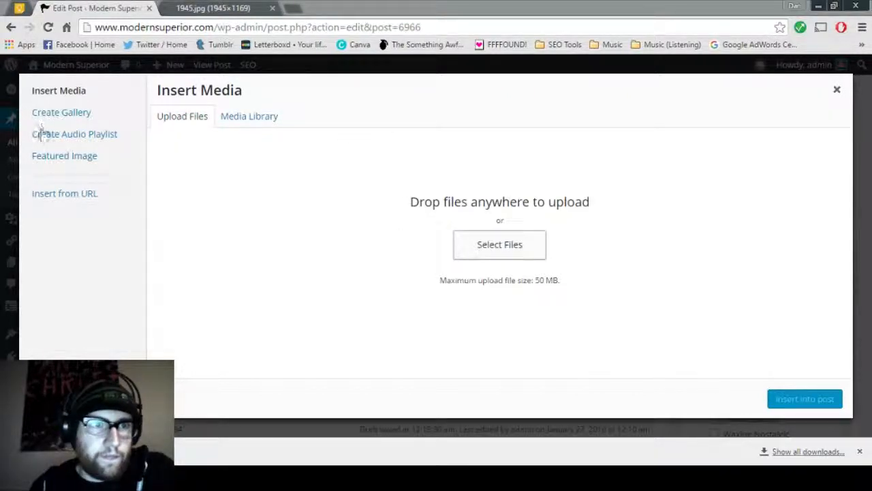
double_click(143, 120)
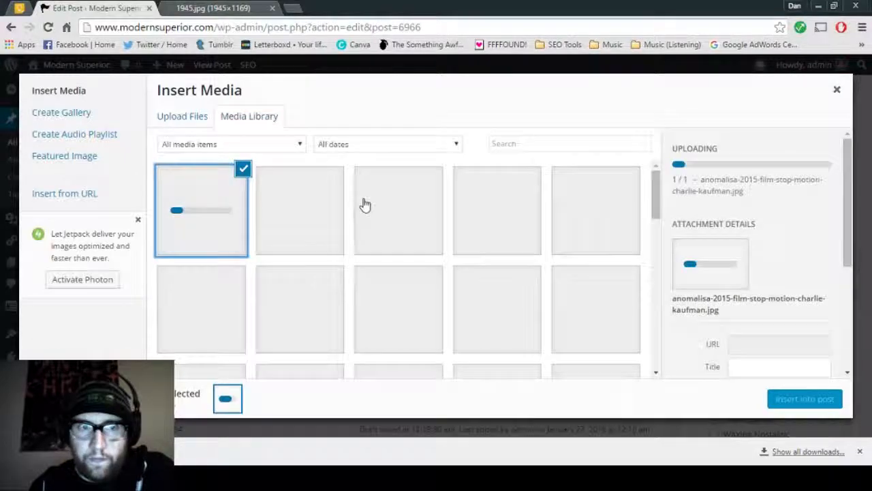
click(774, 397)
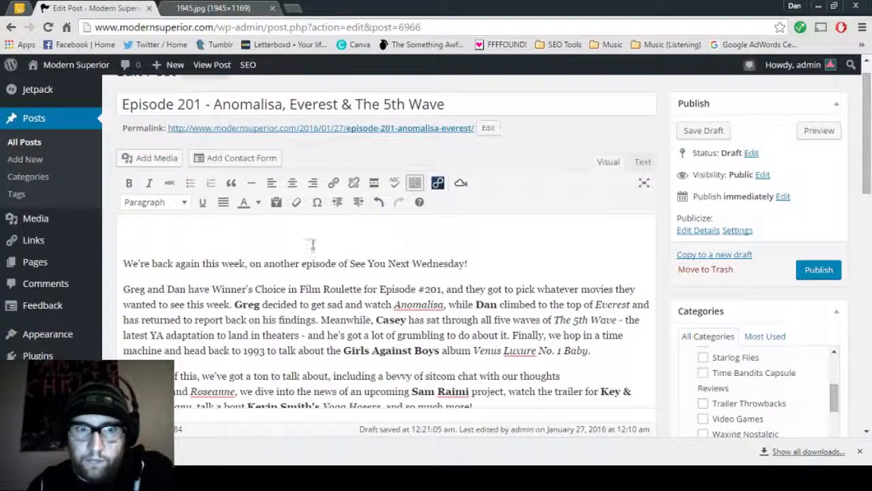
Step: Shrink the inserted Anomalisa image slightly, to about 810 by 487 pixels
click(256, 249)
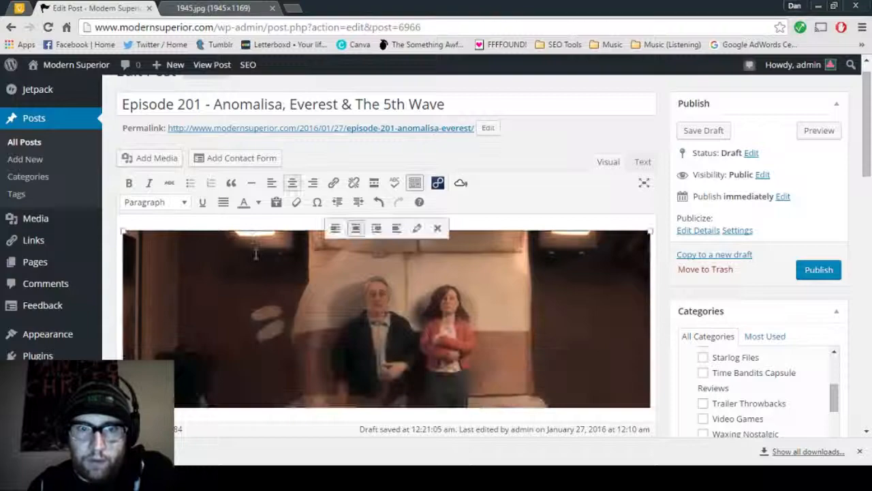
scroll(257, 256, down, 3)
scroll(257, 256, down, 1)
drag(123, 292, 134, 285)
scroll(382, 238, up, 5)
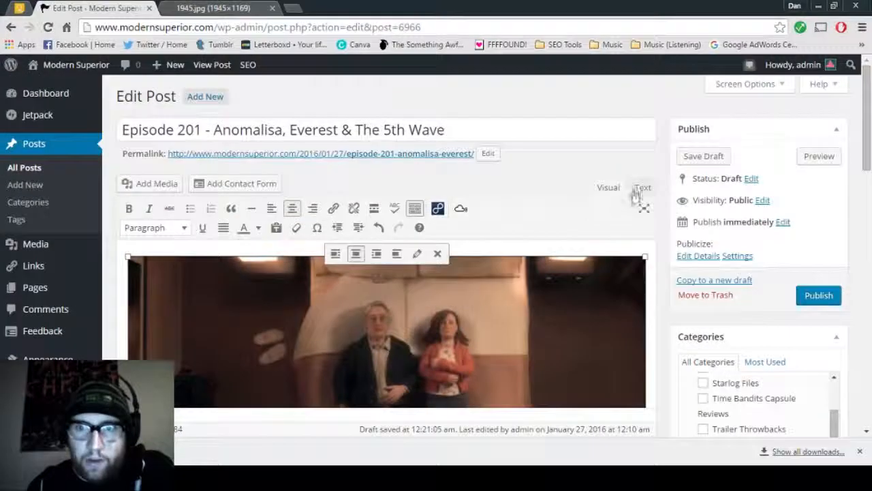
Step: Delete the two &nbsp; lines above the image in the post's HTML source and return to the visual editor
click(635, 193)
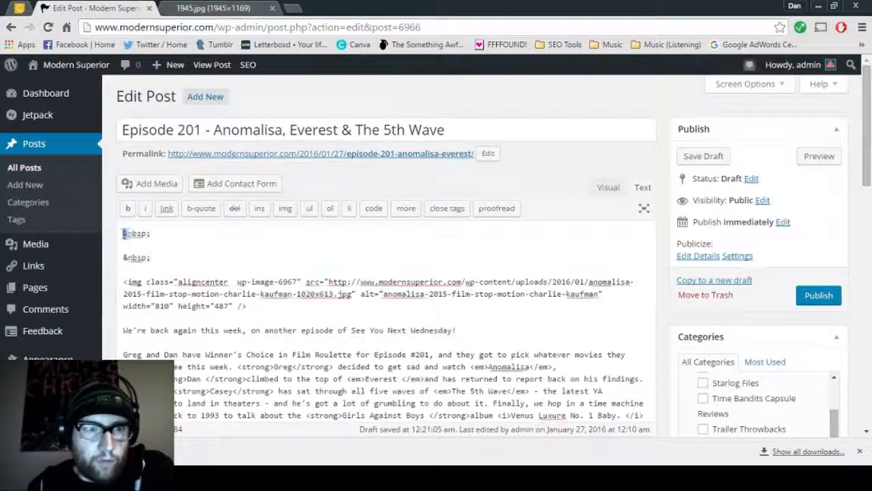
drag(123, 233, 155, 259)
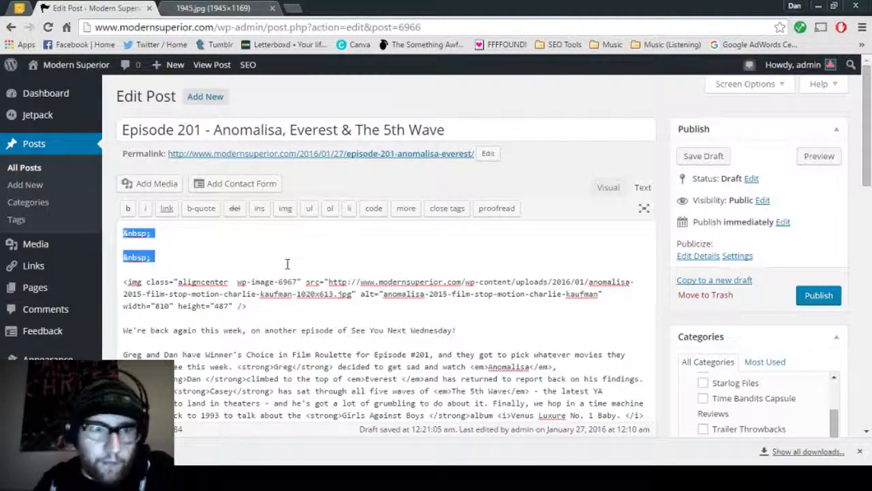
key(Delete)
key(Delete)
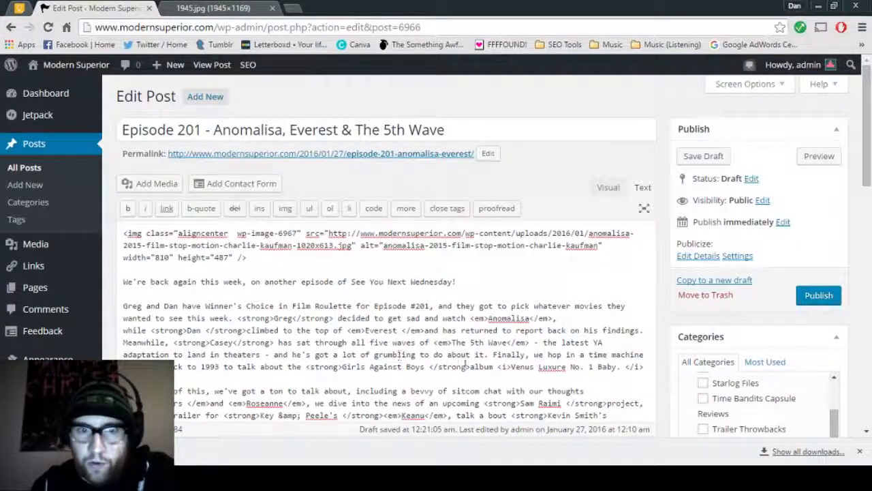
click(605, 187)
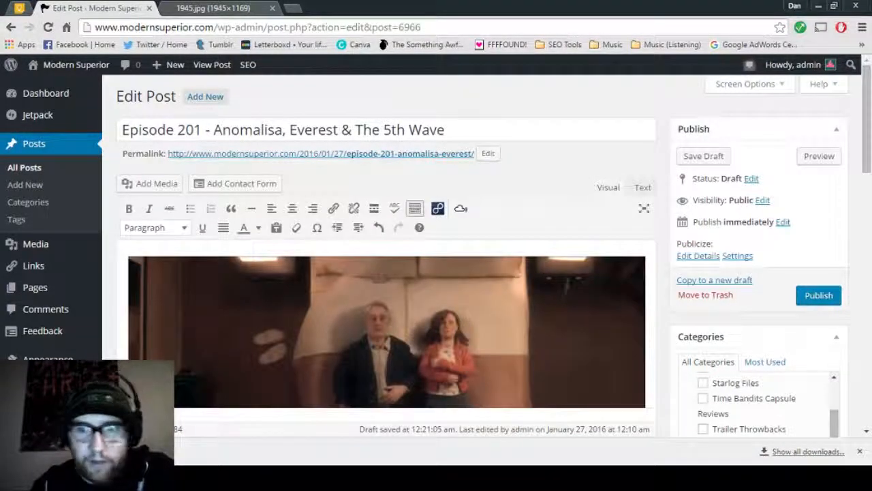
Step: Review the post body and the sections below it, ending at the Show Notes heading
scroll(573, 289, down, 2)
scroll(573, 289, down, 15)
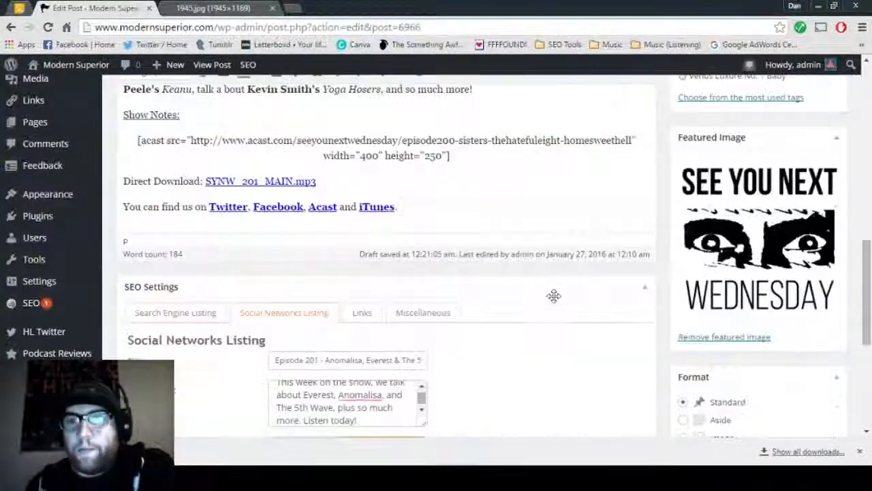
scroll(556, 301, up, 11)
scroll(383, 338, down, 4)
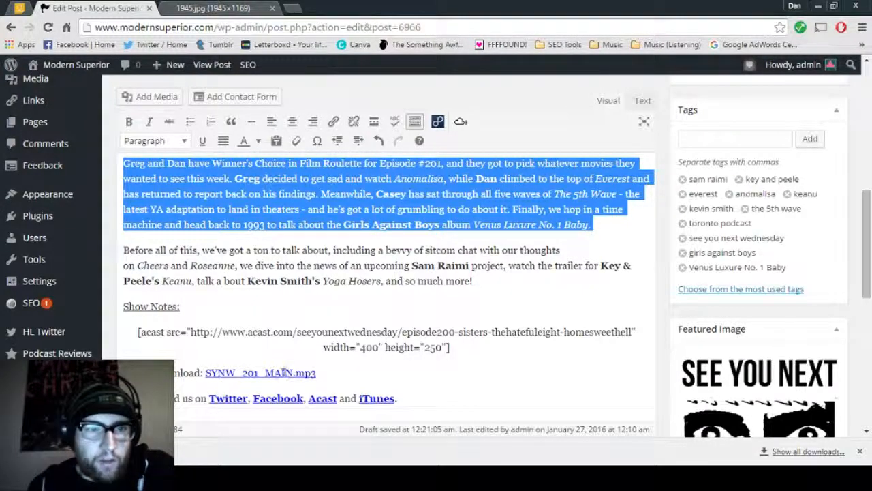
click(234, 305)
scroll(239, 308, down, 2)
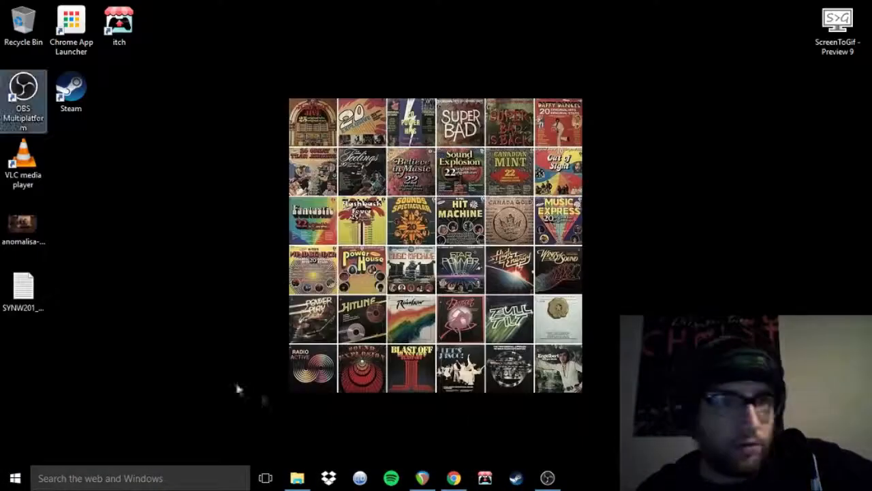
Step: Copy all marker entries from SYNW201_markers.txt on the desktop into a new bulleted list under Show Notes in the post
double_click(27, 287)
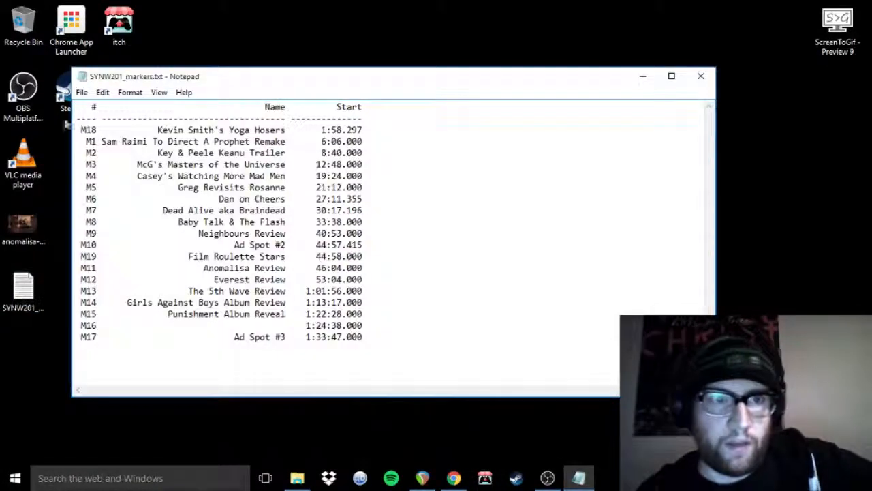
drag(80, 129, 368, 338)
key(alt+Tab)
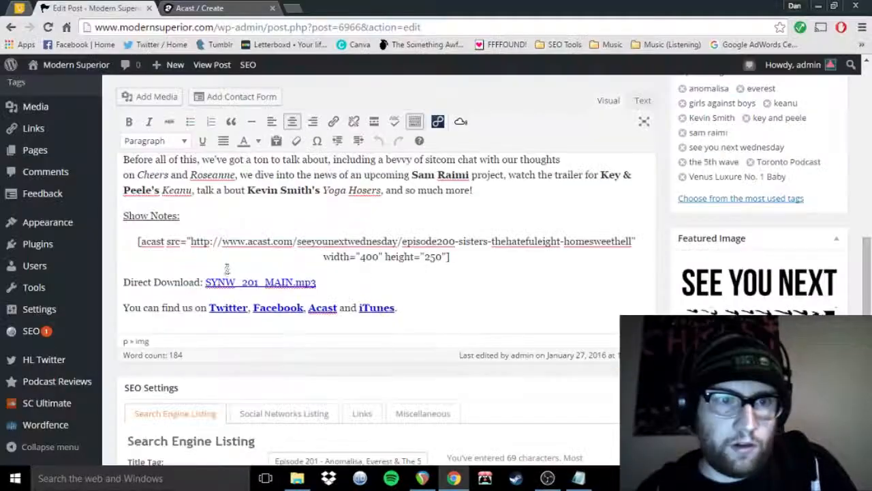
click(200, 219)
key(Return)
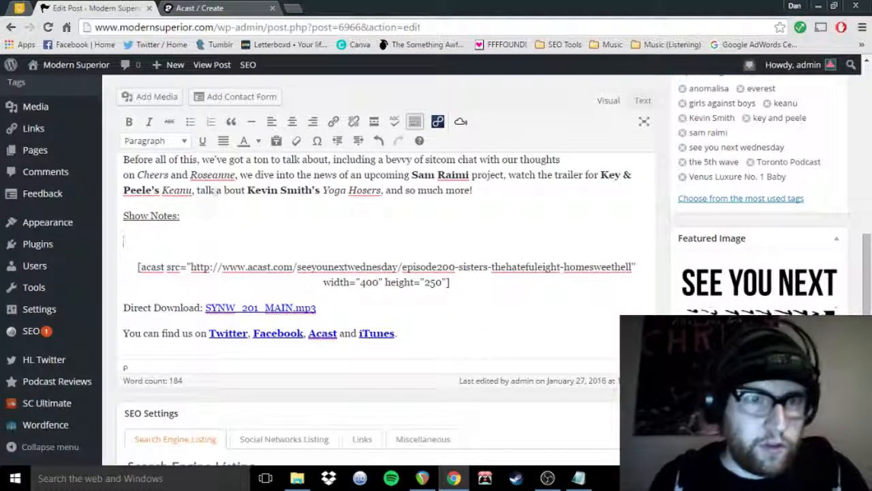
click(190, 121)
key(ctrl+v)
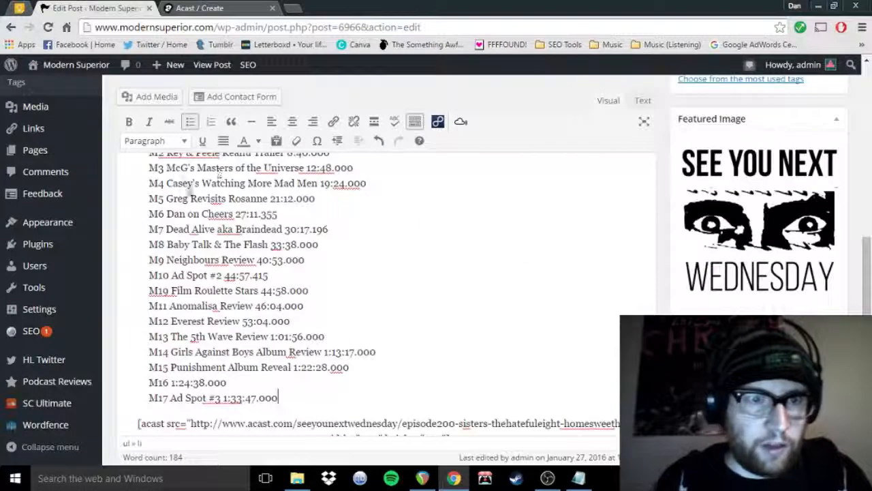
Step: Clean up the first show note to read "Kevin Smith's Yoga Hosers (1:58)" and put the M1 entry on its own bullet
drag(149, 249, 170, 251)
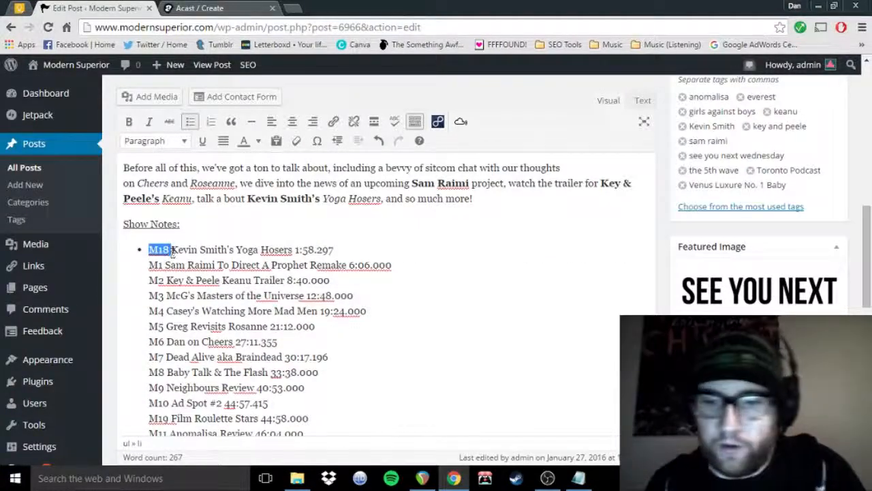
key(BackSpace)
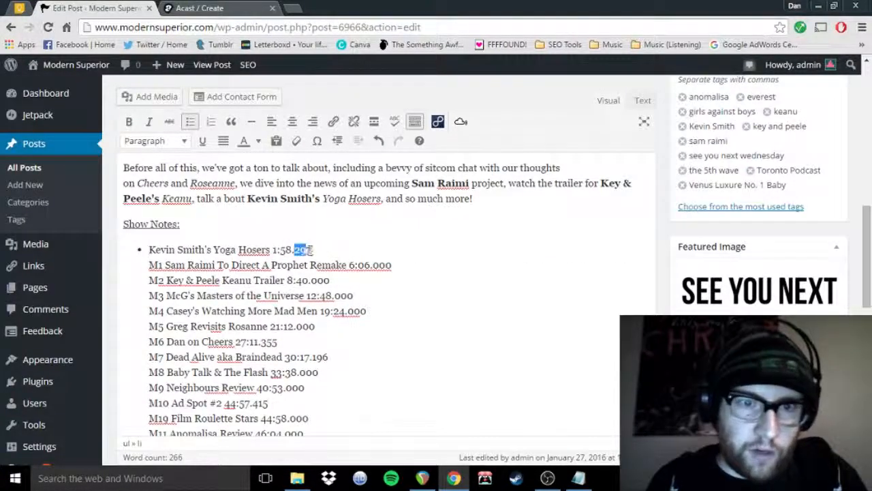
key(BackSpace)
key(Return)
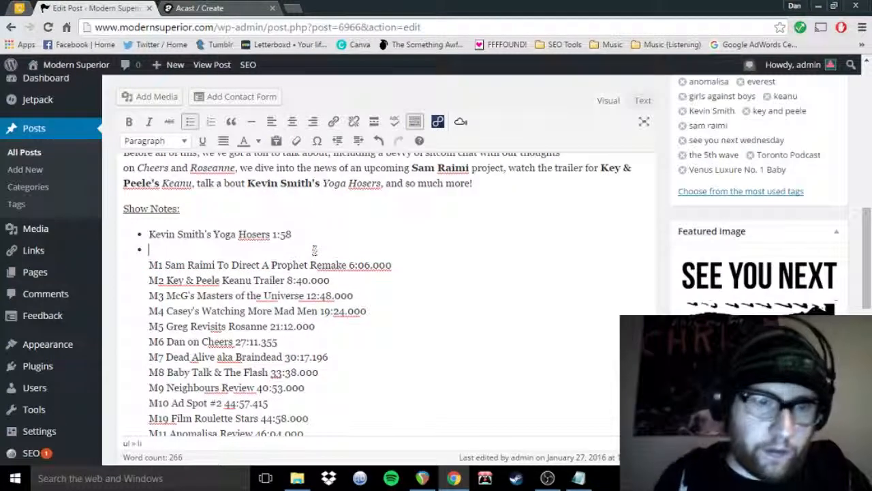
key(Delete)
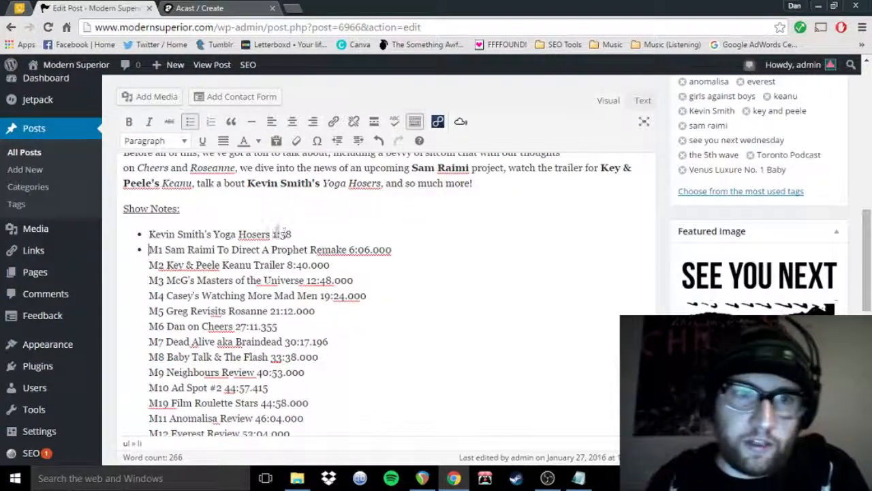
key(shift+End)
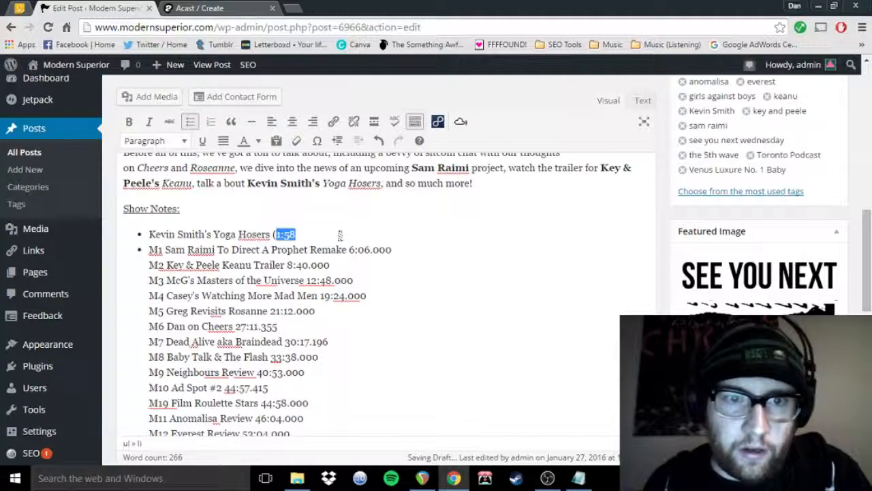
key(End)
text())
Step: Clean up the second show note to read "Sam Raimi To Direct A Prophet Remake (6:06)" and put the M2 entry on its own bullet
click(165, 249)
key(BackSpace)
key(BackSpace)
key(BackSpace)
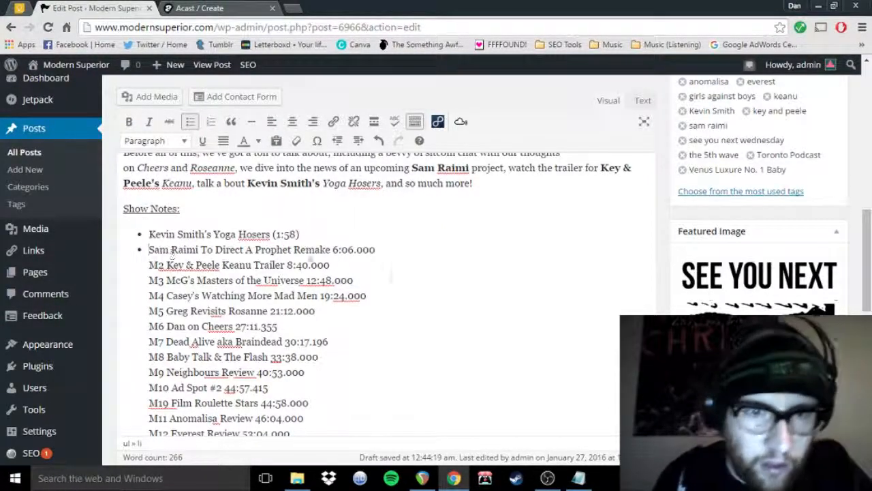
drag(354, 250, 373, 251)
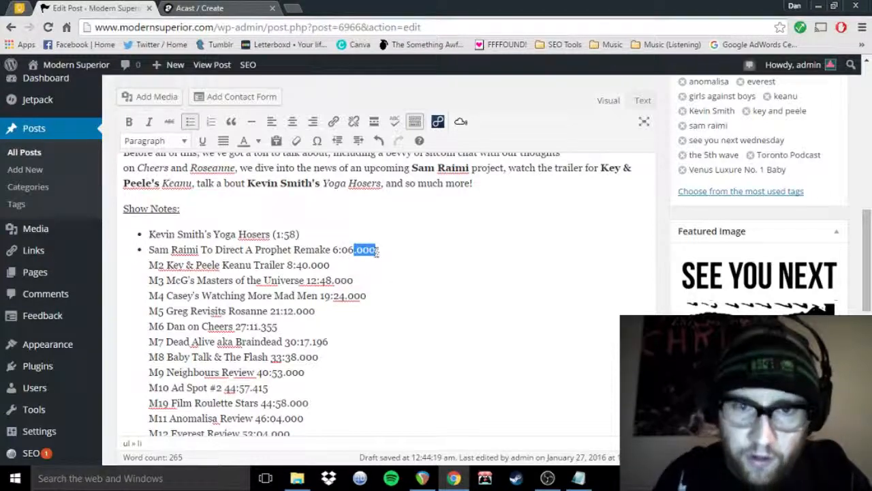
text())
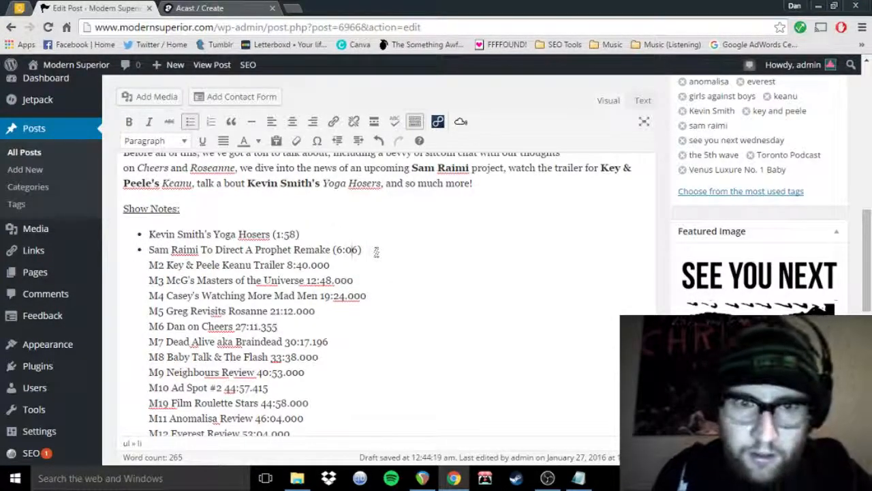
key(Delete)
key(Return)
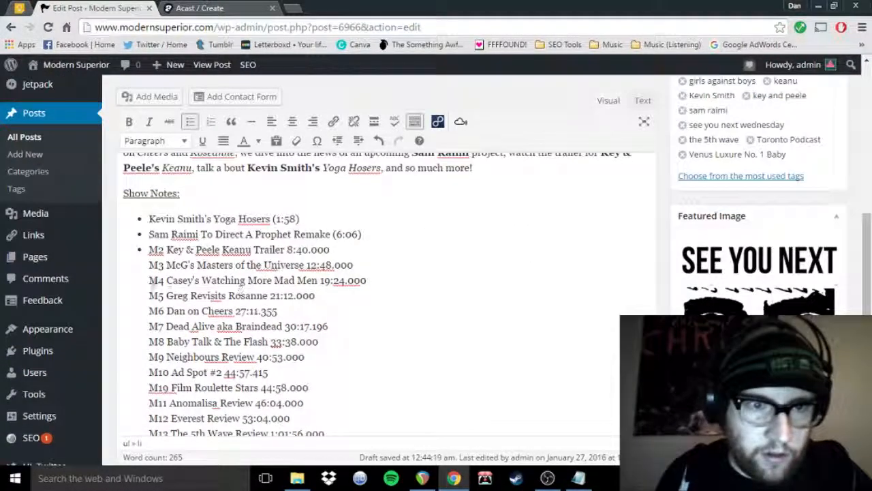
Step: Clean up the third show note to read "Key & Peele Keanu Trailer (8:40)"
key(Delete)
key(Delete)
key(Delete)
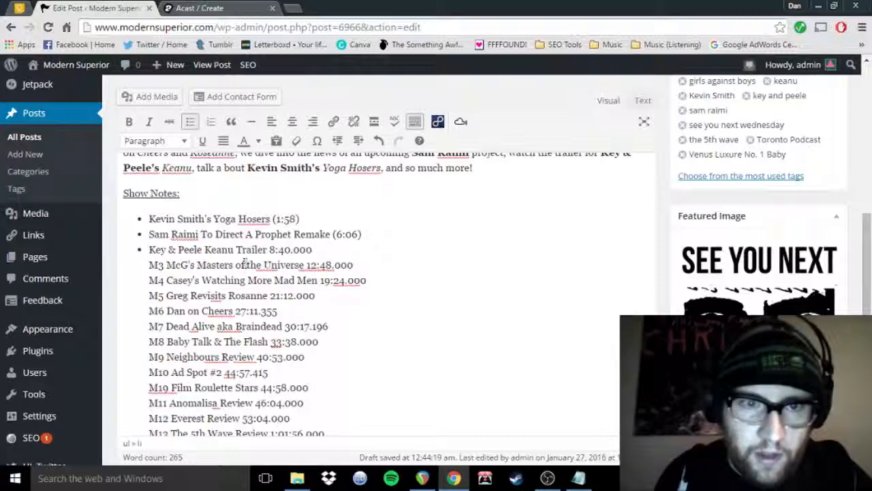
click(274, 247)
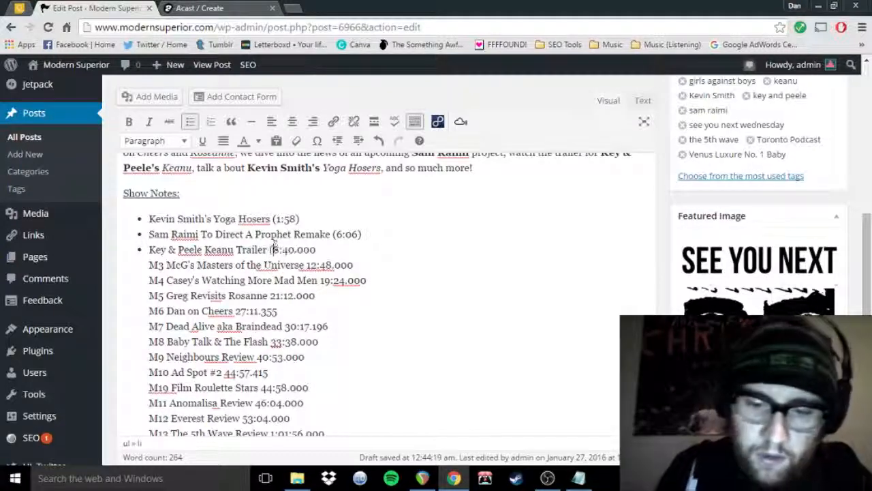
key(Right)
key(Right)
text())
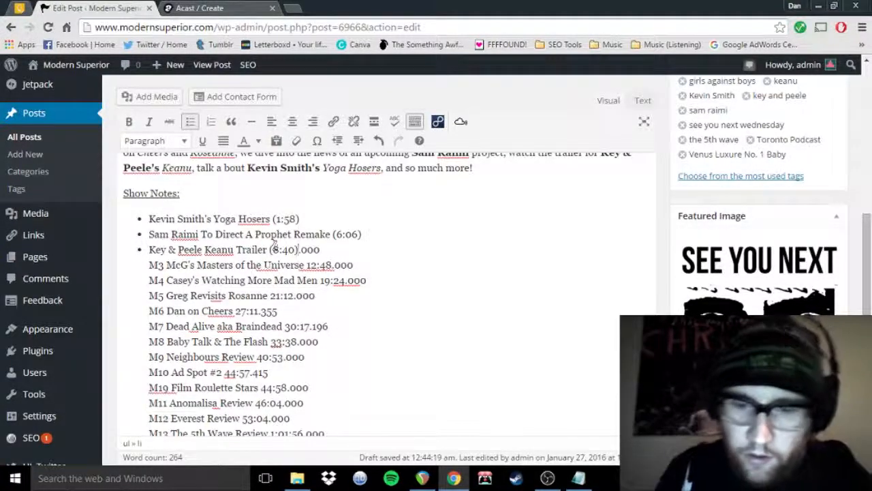
key(Delete)
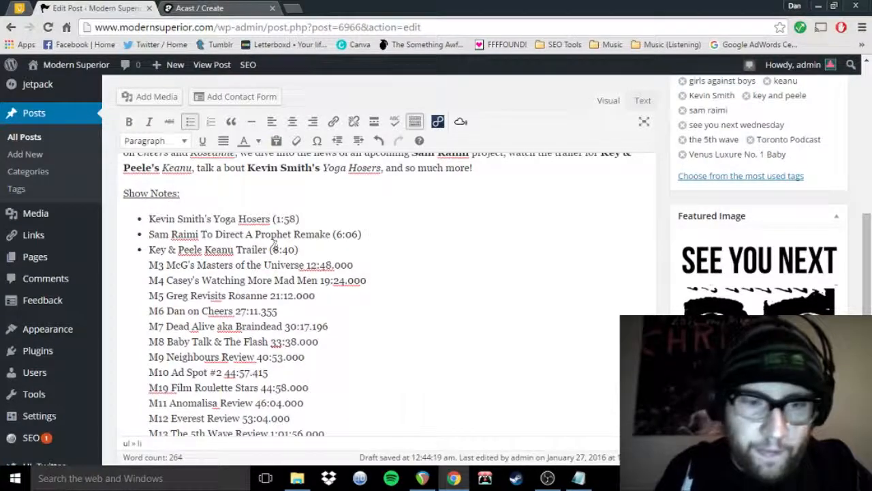
scroll(274, 247, down, 2)
scroll(273, 244, down, 1)
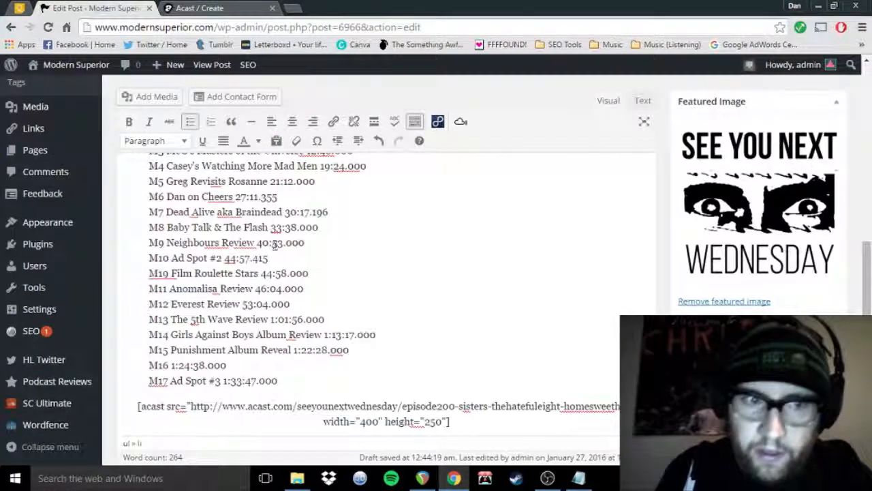
scroll(274, 244, up, 3)
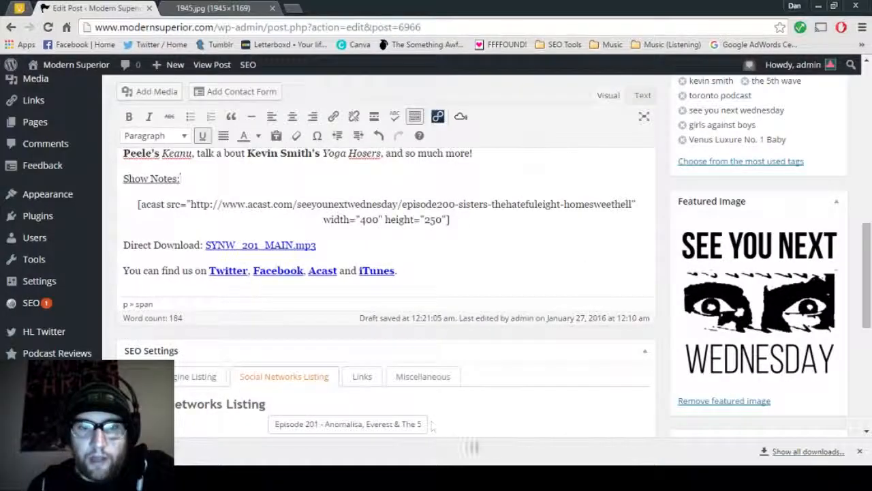
Step: Check the Acast embed URL and the SYNW_201_MAIN.mp3 direct download link in the post body
scroll(196, 387, down, 1)
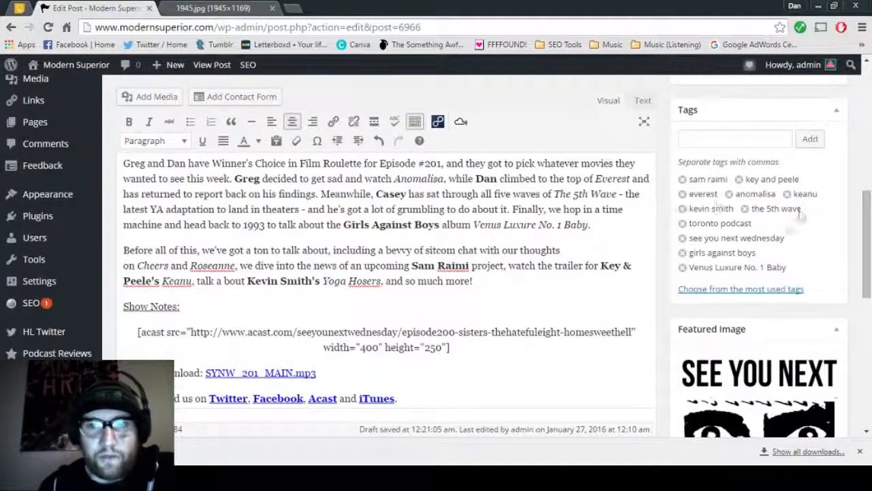
scroll(672, 211, down, 2)
drag(191, 205, 625, 197)
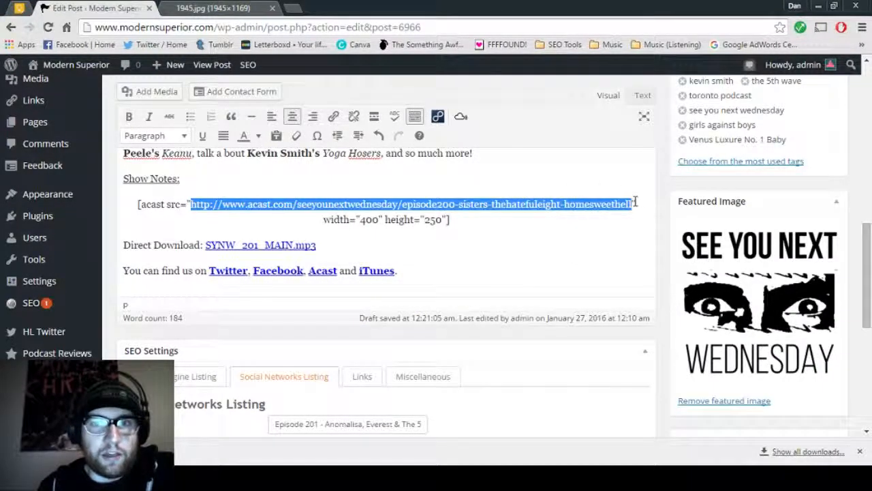
click(191, 205)
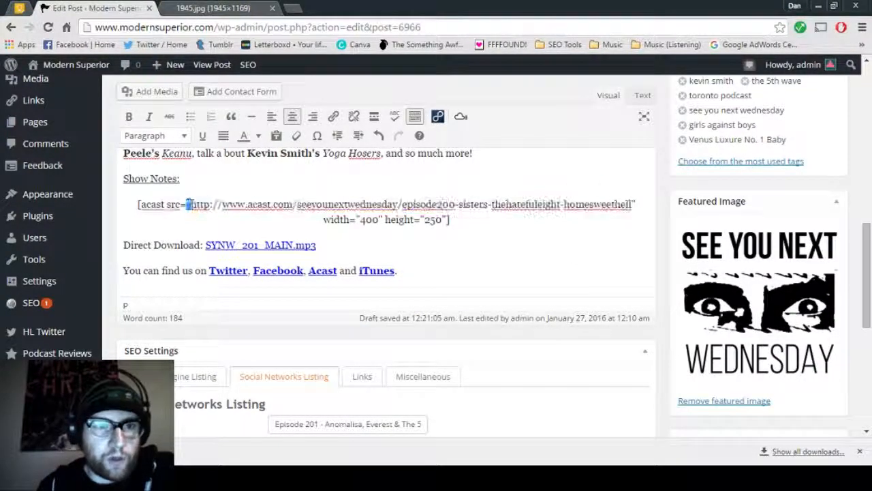
drag(205, 246, 323, 248)
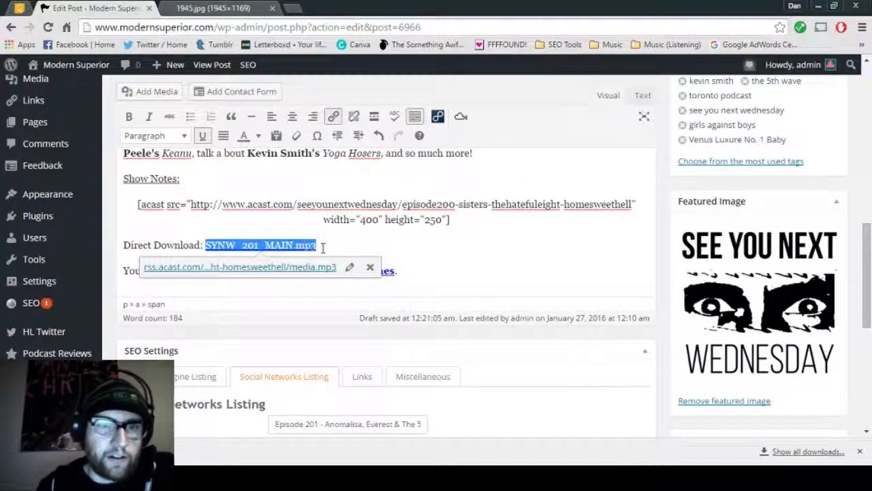
click(317, 244)
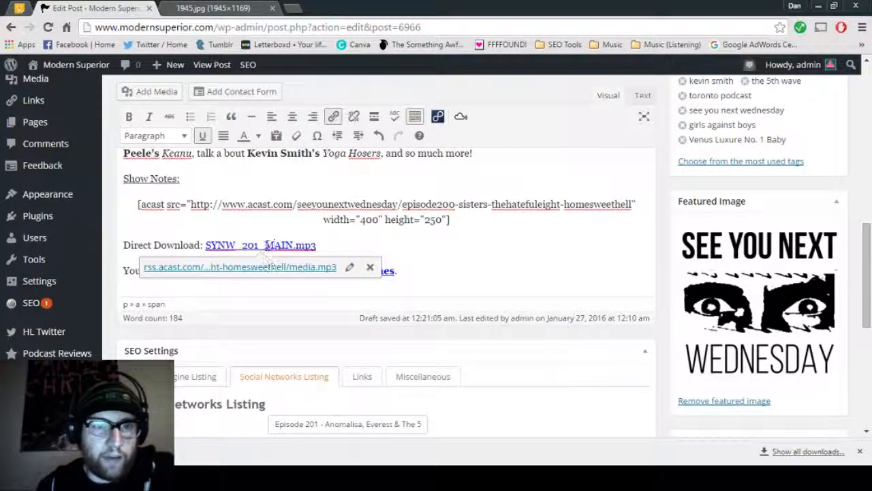
click(456, 244)
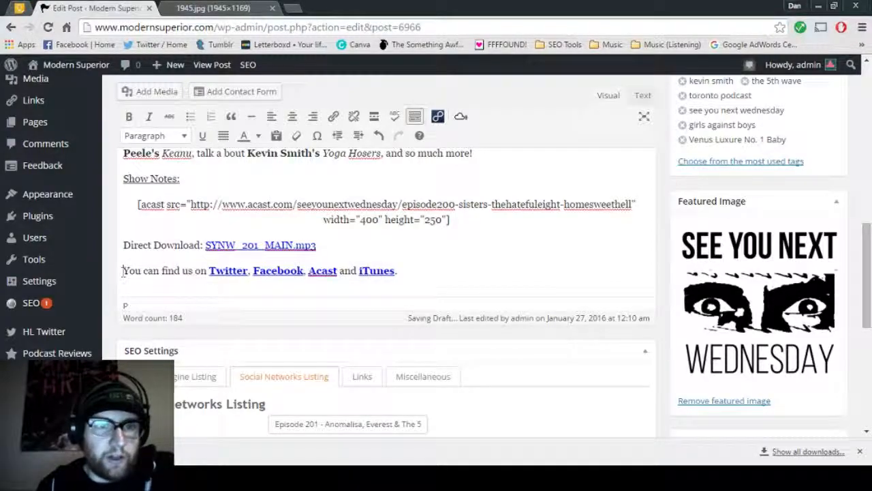
Step: Review the post's SEO settings, checking the search engine listing and the social networks title, description and image
scroll(288, 235, down, 3)
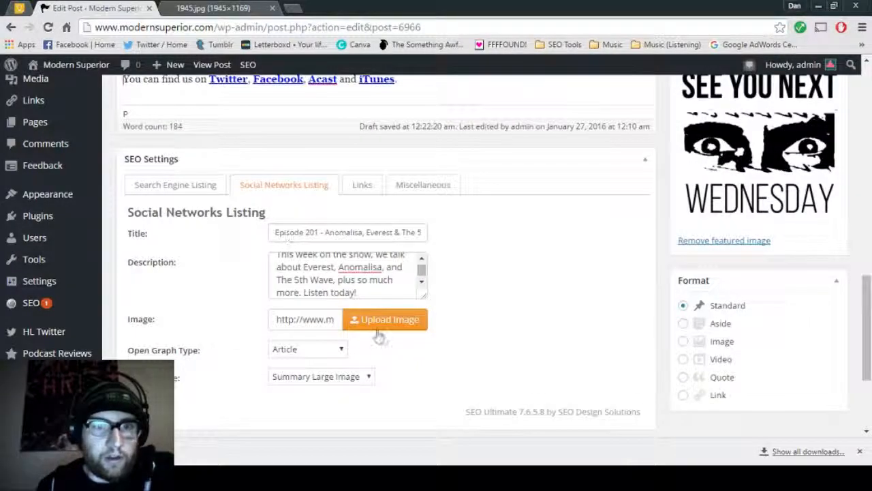
scroll(298, 318, up, 7)
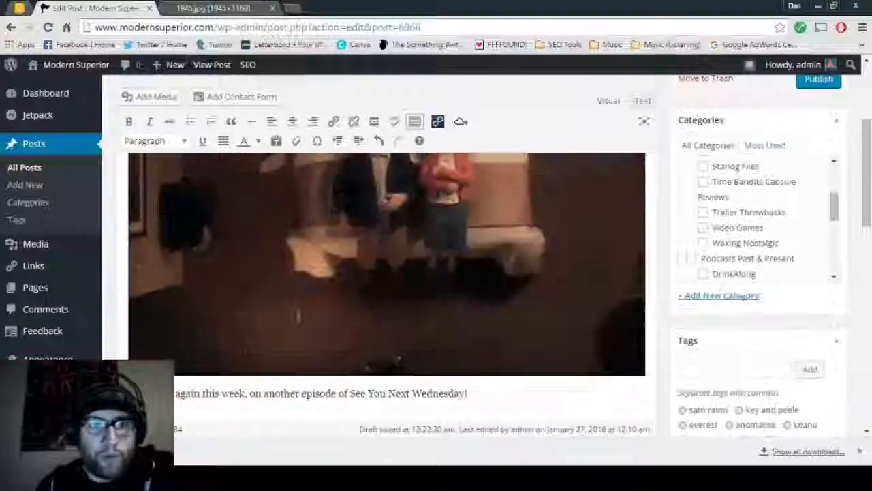
scroll(266, 260, down, 4)
scroll(265, 260, down, 6)
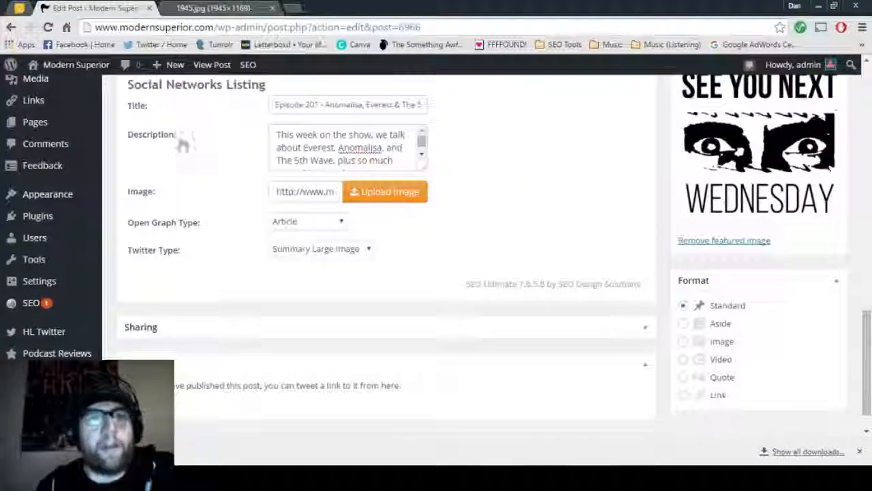
scroll(181, 140, up, 1)
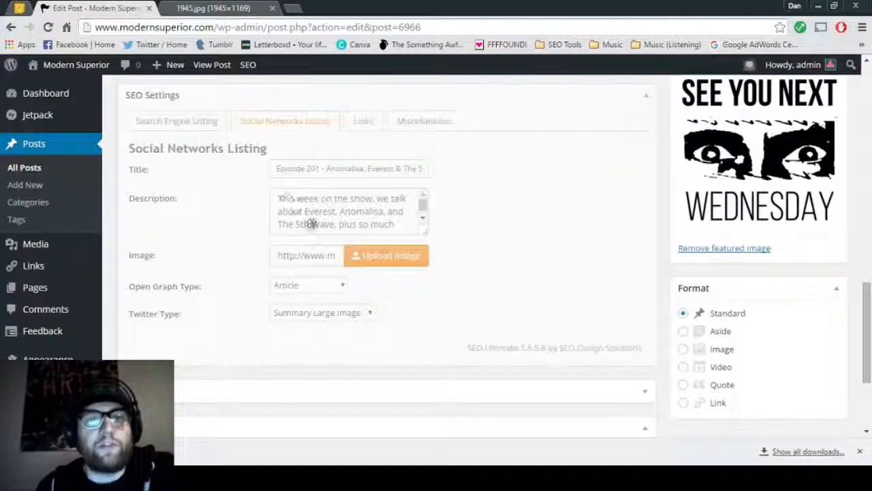
click(194, 120)
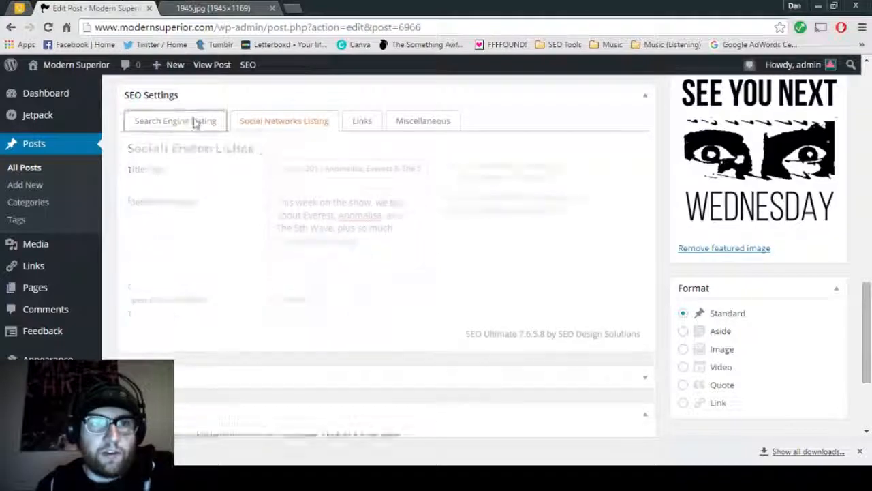
click(284, 122)
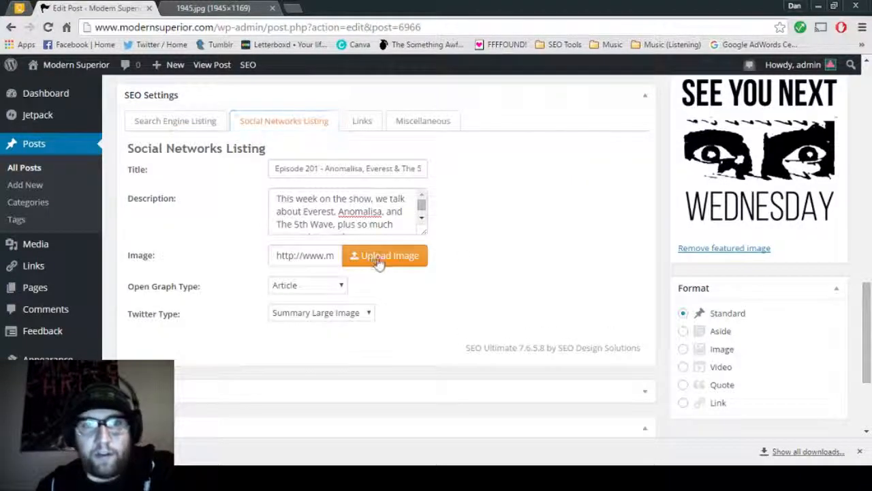
click(380, 260)
click(38, 196)
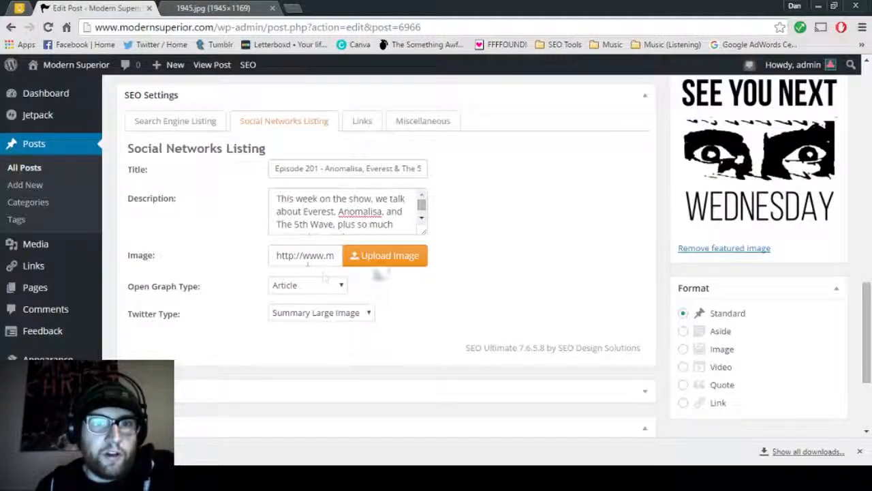
drag(287, 259, 416, 265)
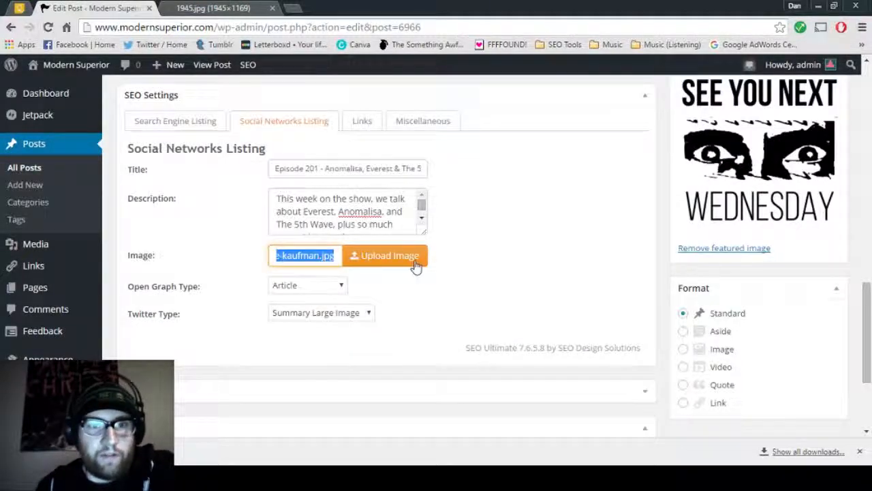
click(281, 264)
click(334, 224)
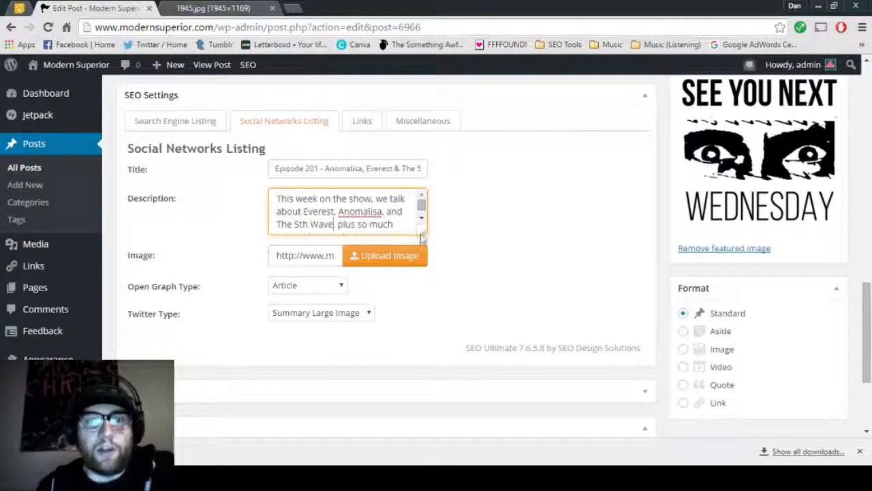
click(188, 125)
Step: Save the Episode 201 post as a draft
scroll(195, 195, up, 10)
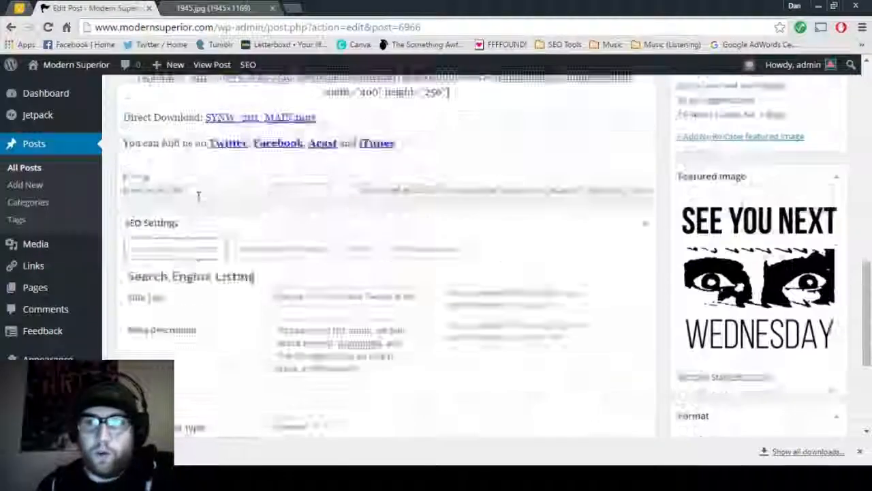
scroll(199, 202, up, 2)
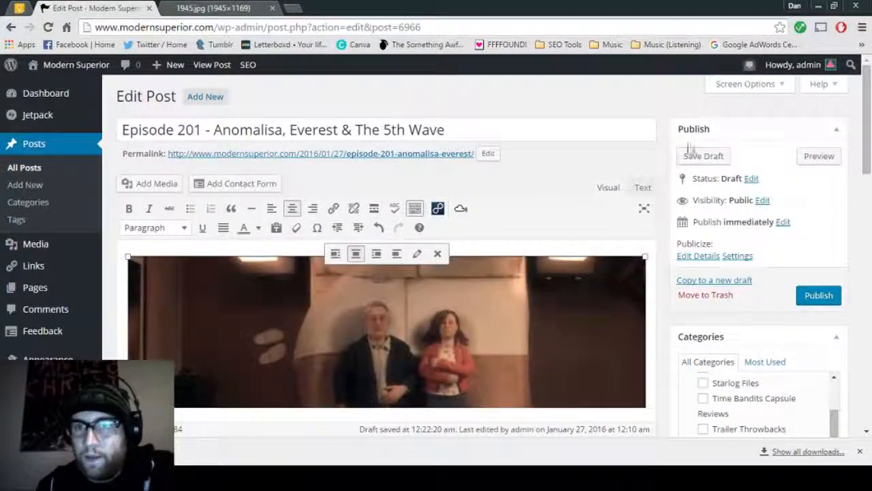
click(727, 157)
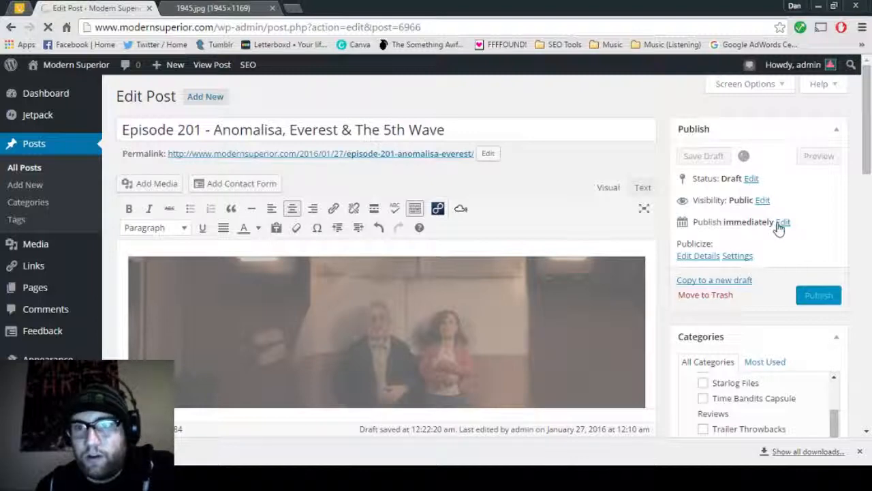